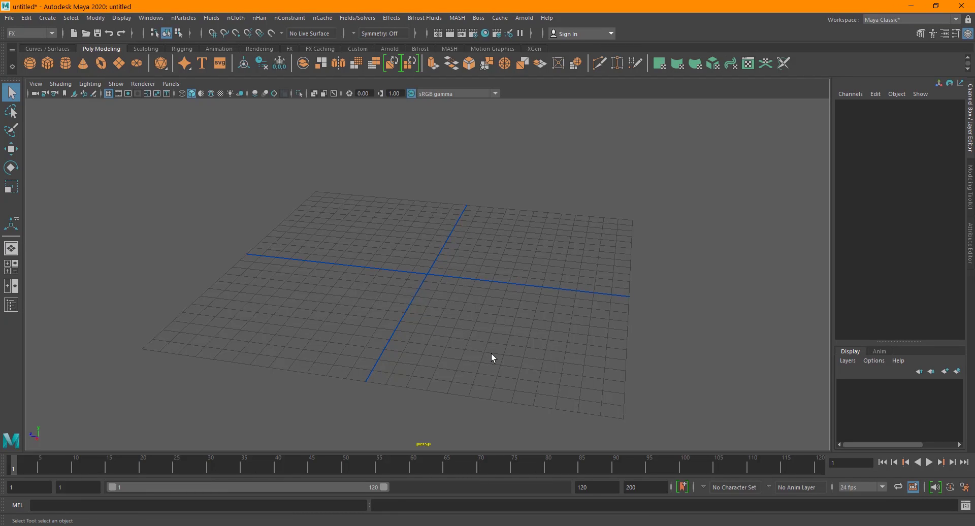
left_click_drag(511, 349, 458, 346, "alt")
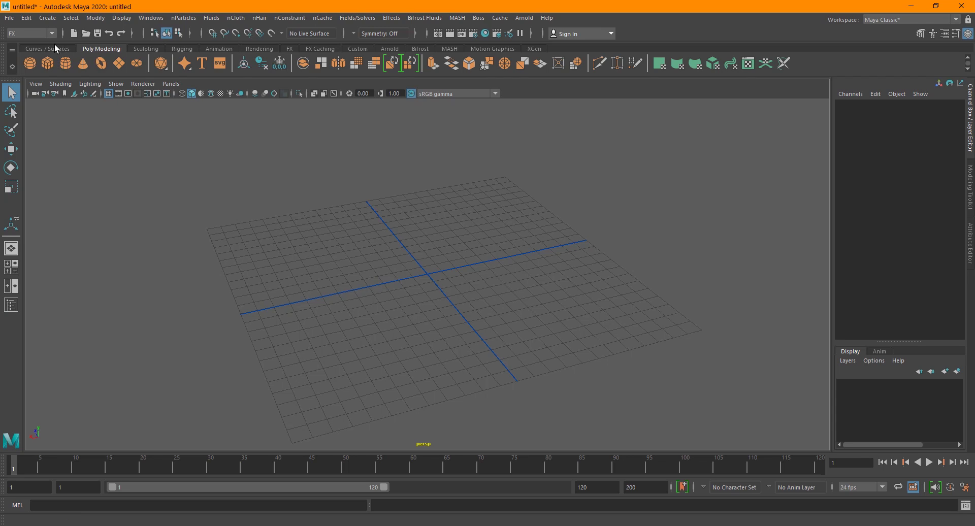
left_click(427, 18)
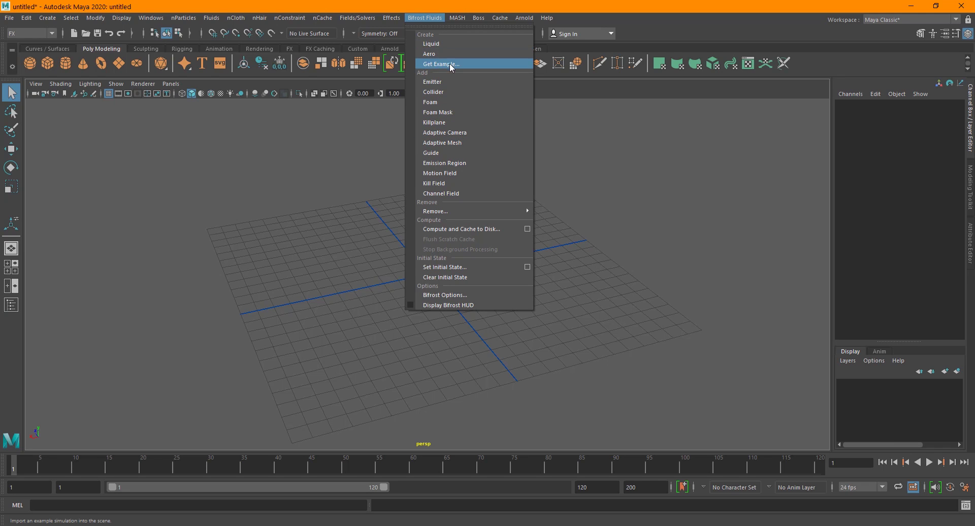
left_click(726, 297)
left_click(426, 18)
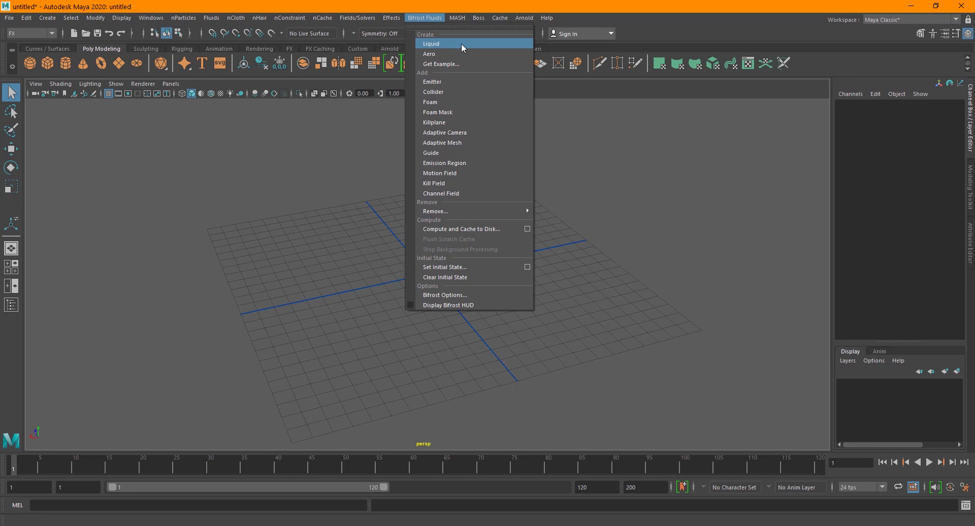
left_click(337, 239)
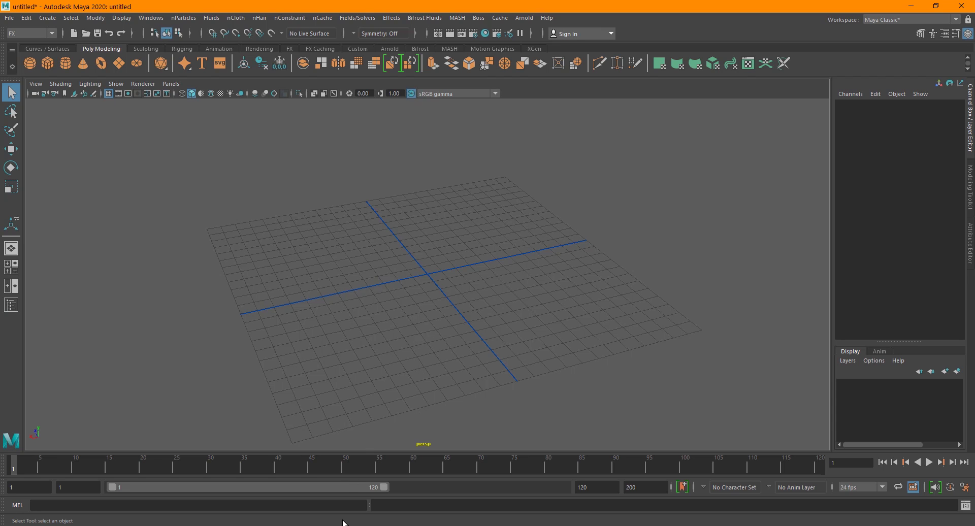
Step: Switch to File Explorer and view the Dancing_Maya_Bifrost_1080P and Playblast videos in the Dancing MAn folder
left_click(349, 525)
double_click(140, 124)
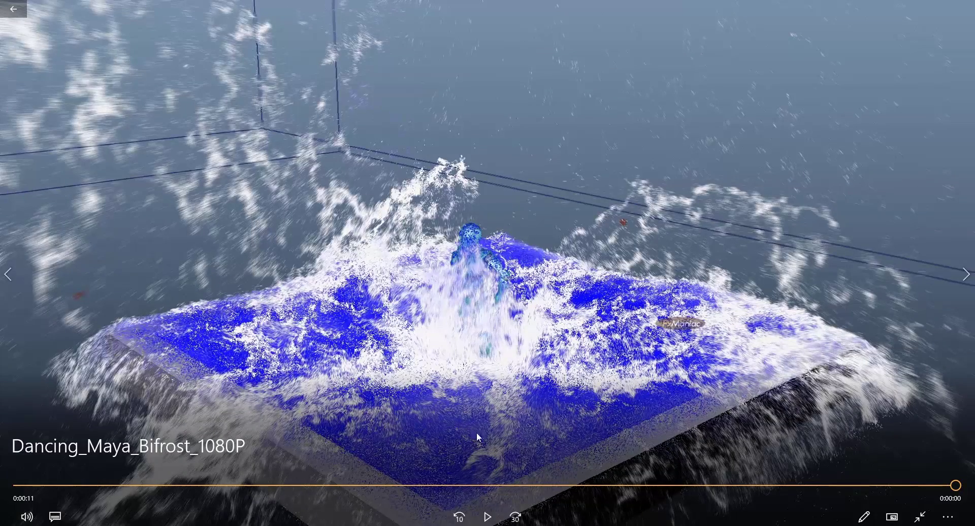
double_click(414, 290)
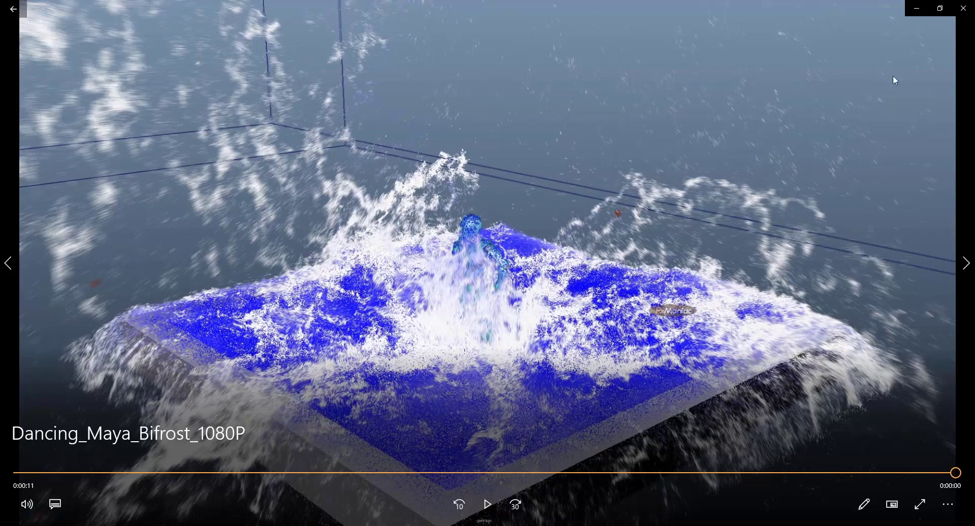
left_click(963, 8)
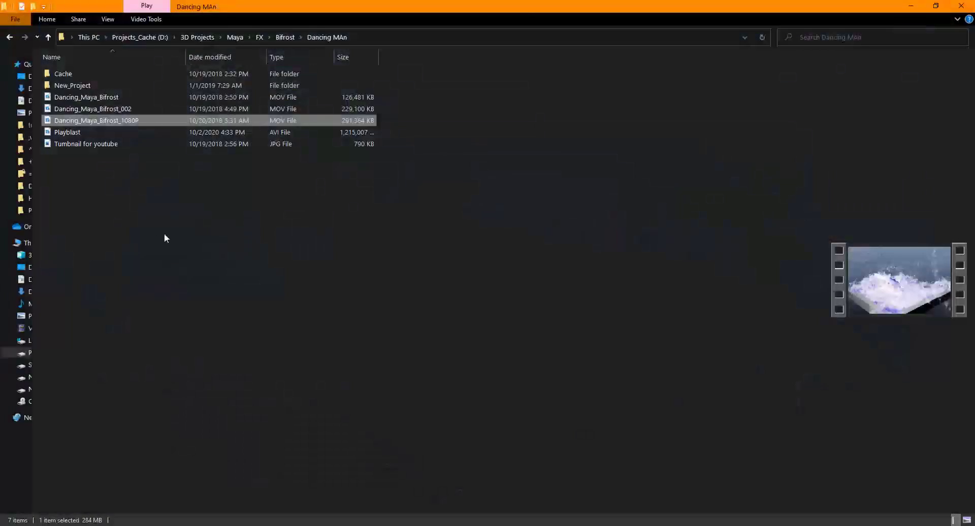
double_click(87, 131)
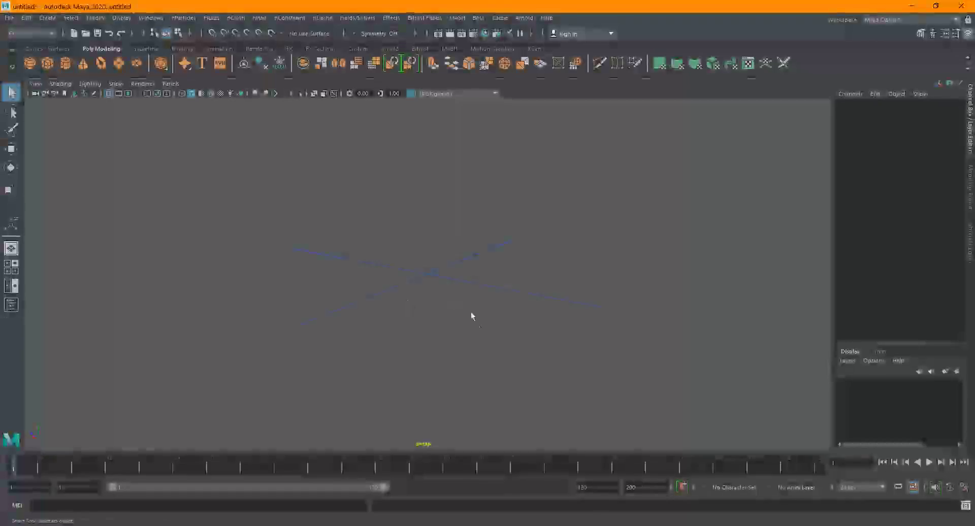
Step: Create a polygon sphere, scale it uniformly to about 1.8, and raise it above the grid to about Y 8.94
left_click_drag(472, 318, 278, 324, "alt")
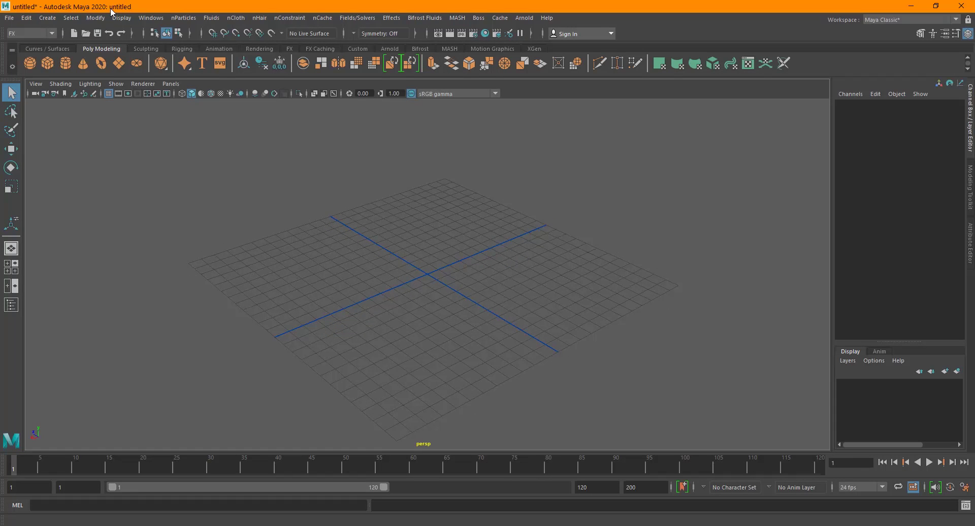
key("alt+space")
left_click_drag(439, 303, 399, 303, "alt")
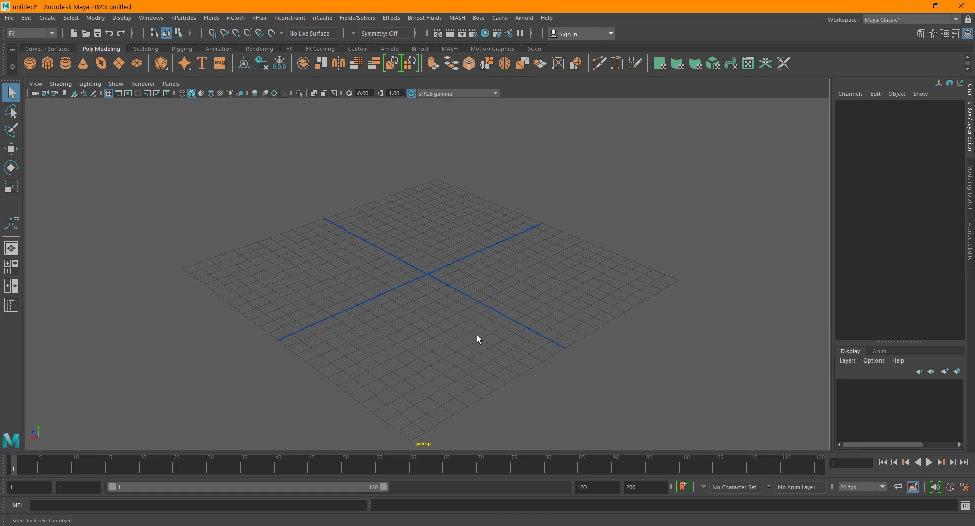
right_click_drag(416, 235, 437, 239, "shift")
key("r")
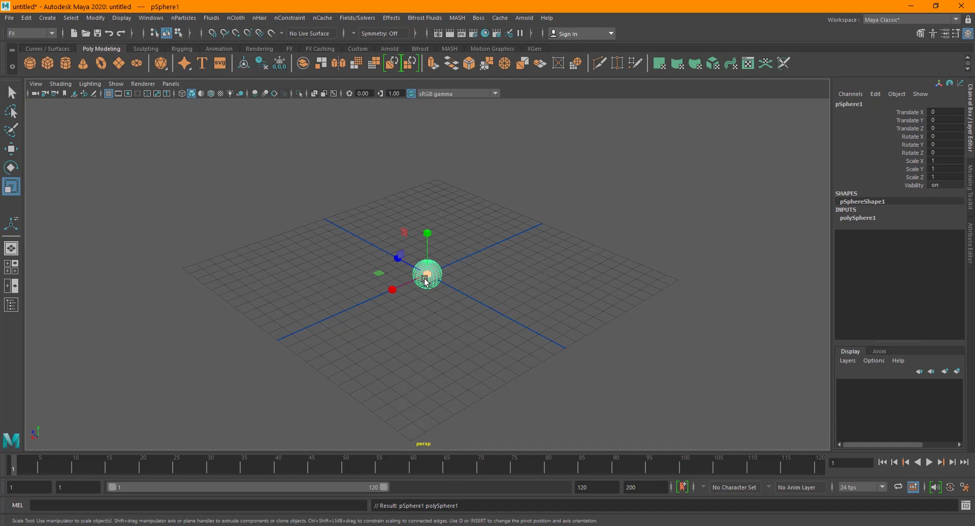
left_click_drag(426, 281, 453, 277)
key("w")
left_click_drag(428, 233, 427, 110)
left_click(542, 285)
left_click_drag(543, 284, 409, 213, "alt")
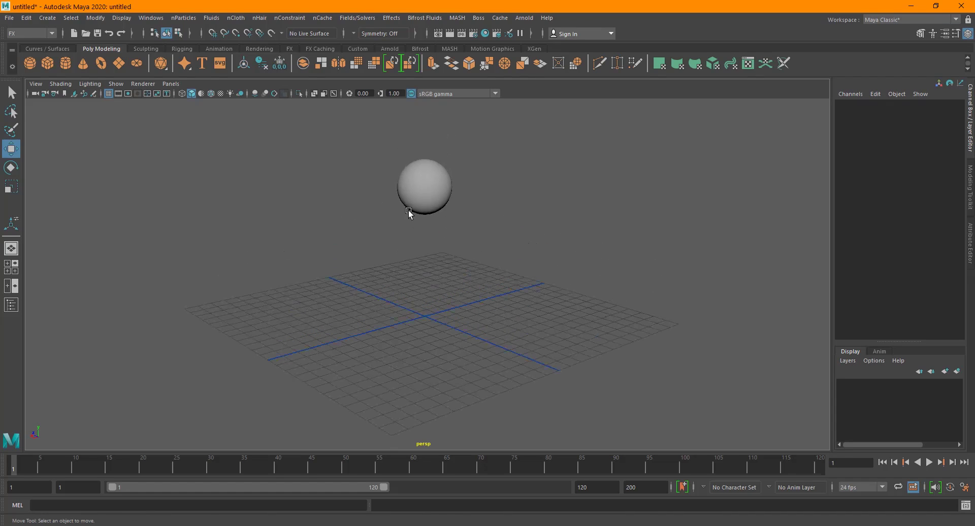
Step: Select the sphere, switch the menu set to Modeling and back to FX, and look through the Bifrost Fluids commands
left_click(410, 211)
left_click(38, 33)
left_click(35, 42)
left_click(28, 33)
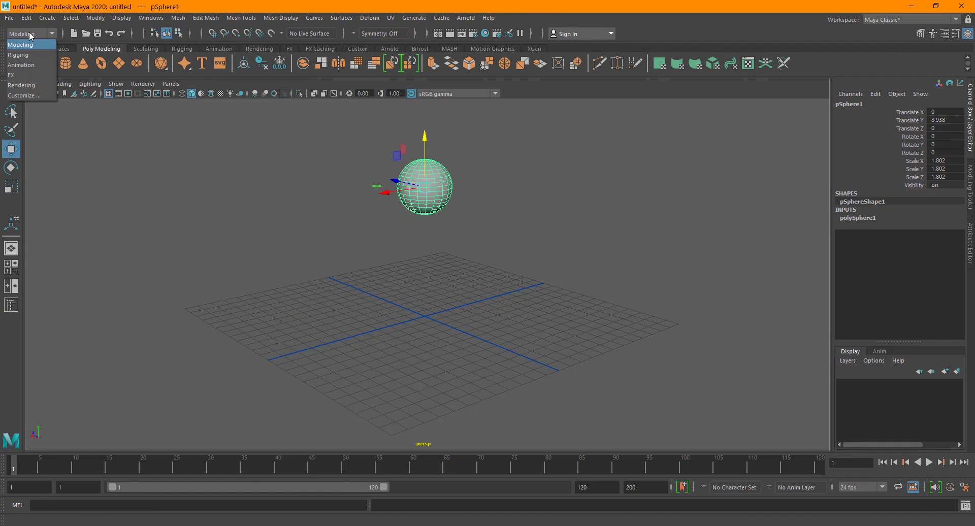
left_click(21, 74)
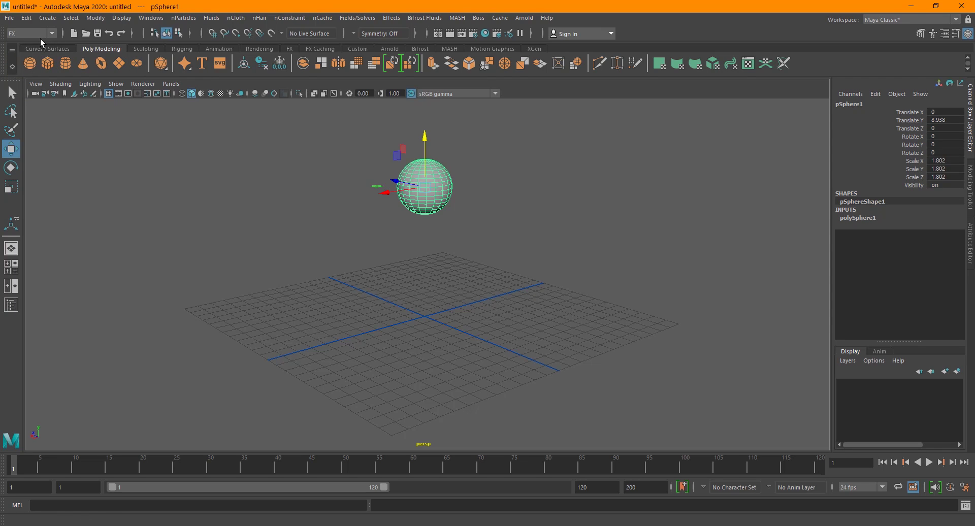
left_click(417, 20)
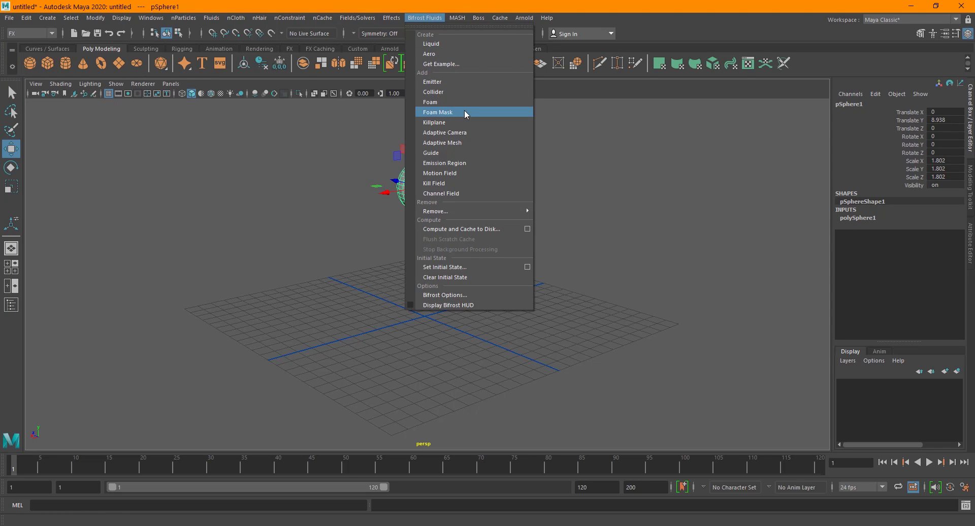
left_click(443, 4)
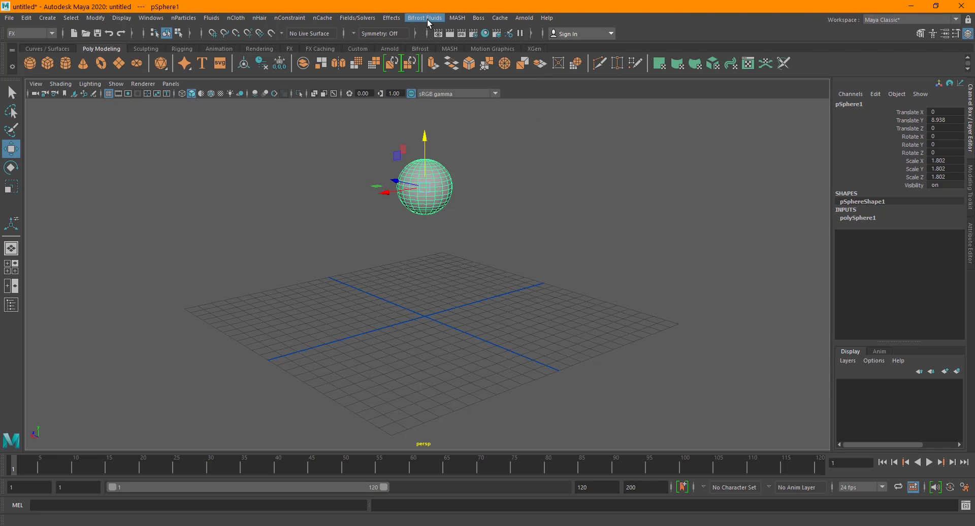
Step: Check in the Plug-in Manager whether the Bifrost plug-ins are loaded and set to auto load
left_click(151, 18)
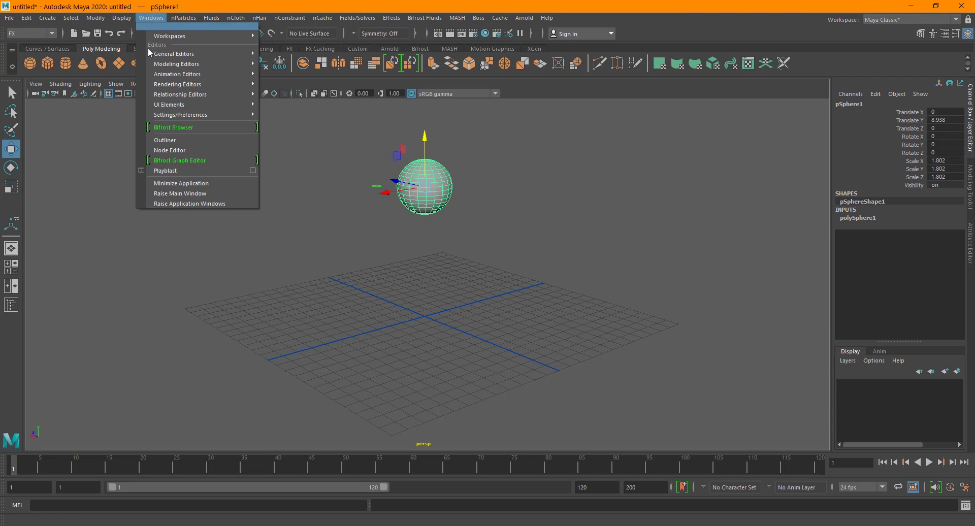
mouse_move(196, 114)
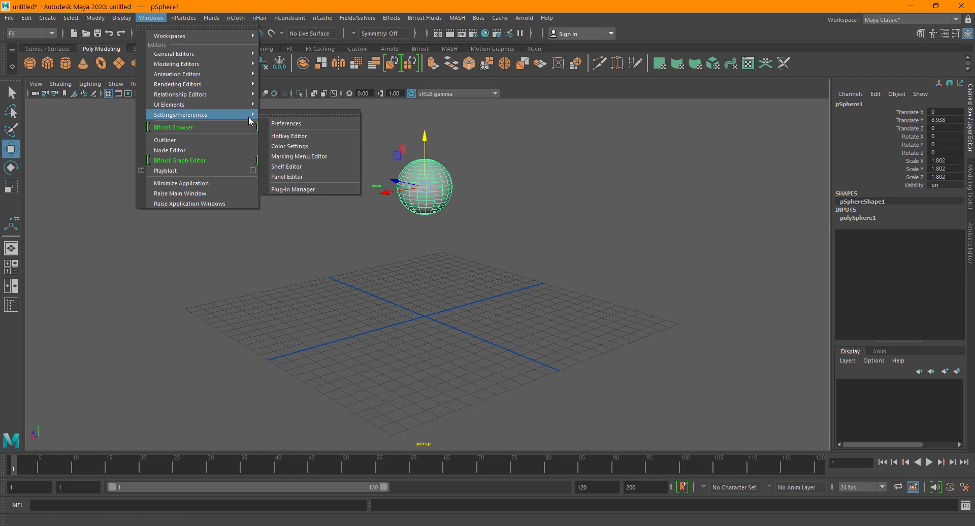
left_click(308, 190)
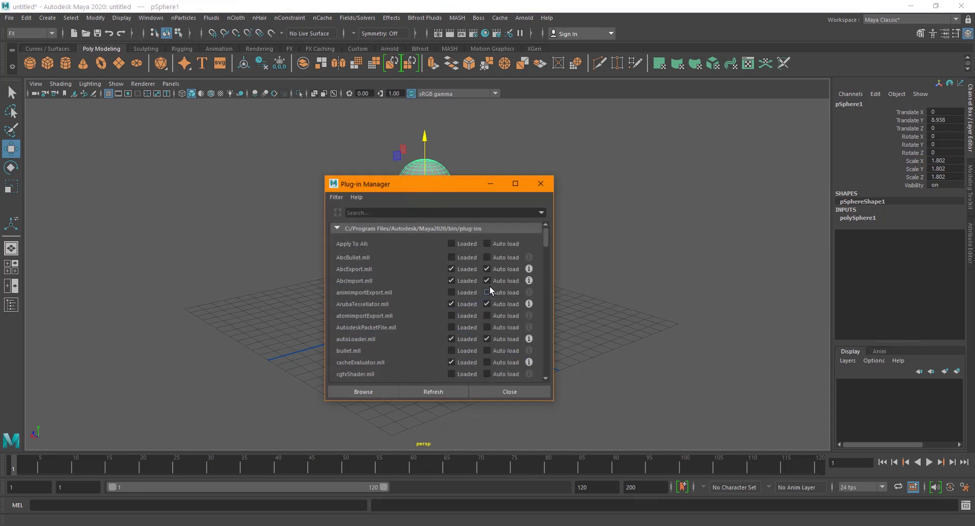
scroll(392, 300, "down", 7)
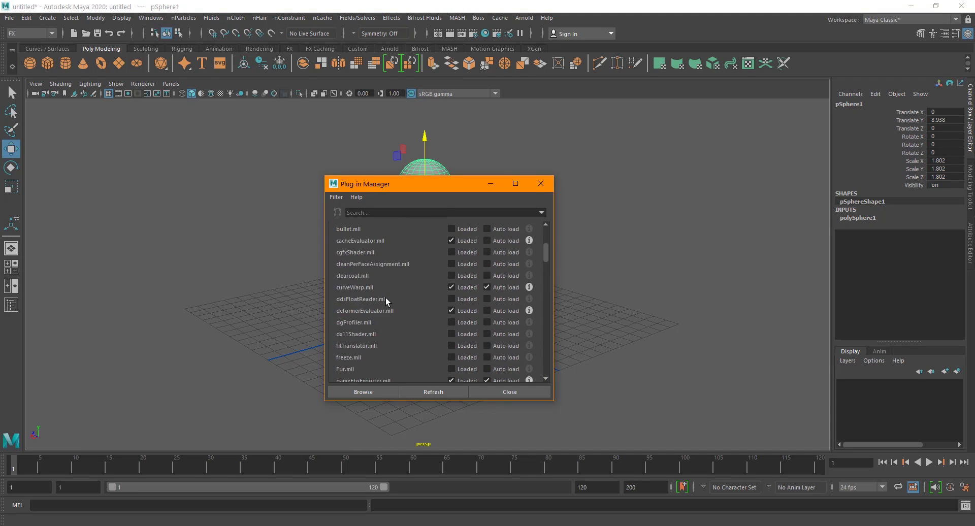
scroll(385, 300, "down", 10)
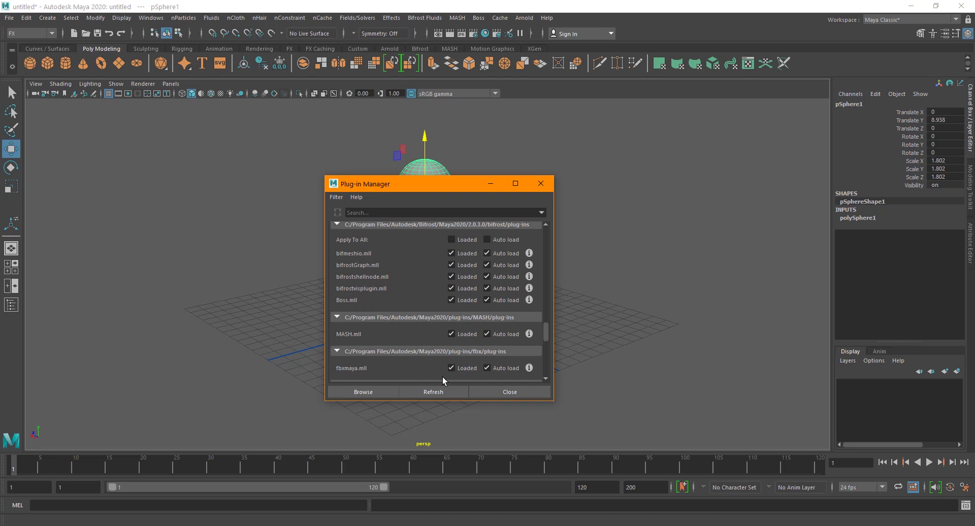
left_click(541, 394)
Step: Select the raised sphere and create a Bifrost liquid from it
left_click(419, 275)
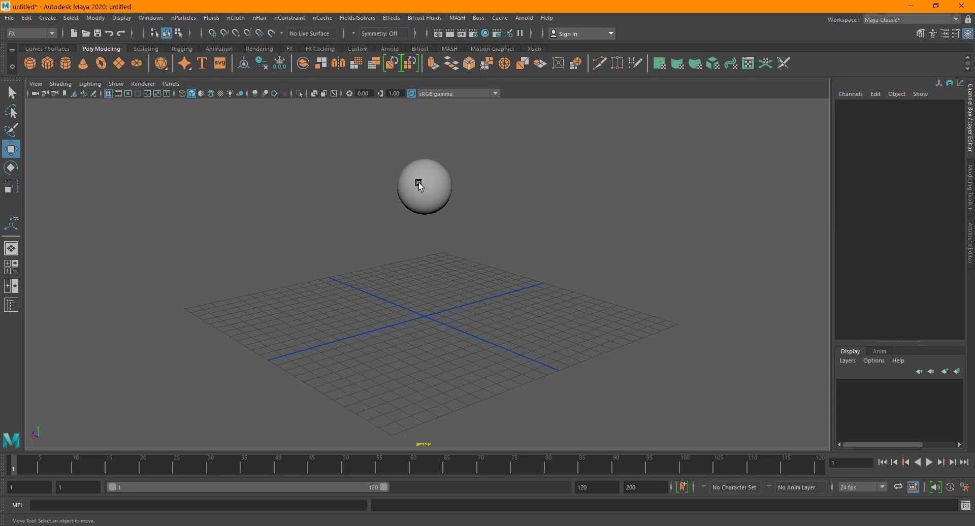
left_click(446, 213)
left_click_drag(405, 251, 399, 260, "alt")
left_click(483, 171)
left_click_drag(503, 147, 358, 221)
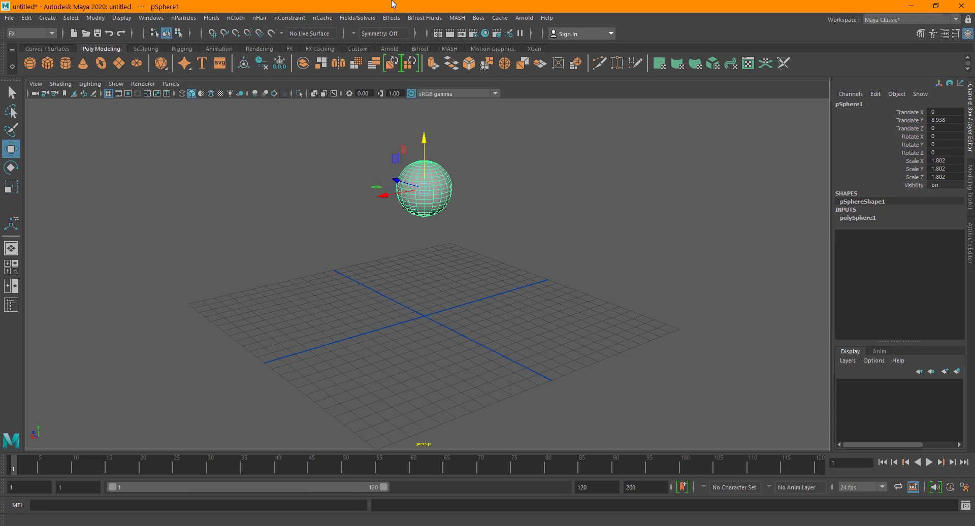
left_click(426, 16)
left_click(451, 42)
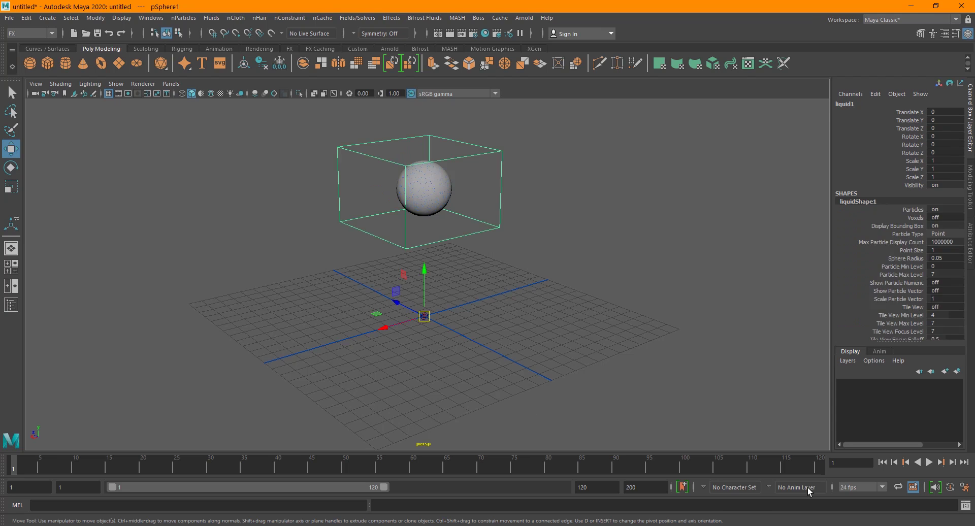
Step: Set the time slider's playback speed to Play every frame and save the preferences
left_click(964, 488)
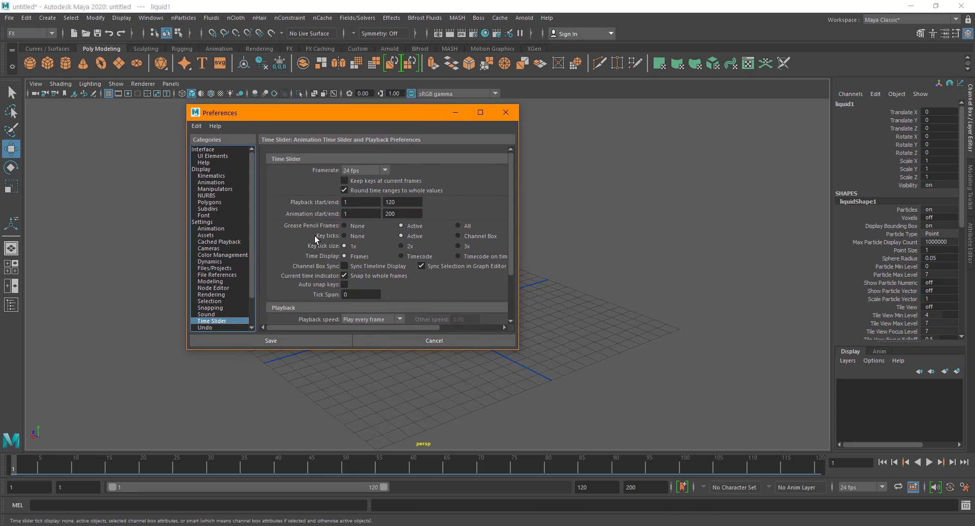
scroll(315, 236, "down", 3)
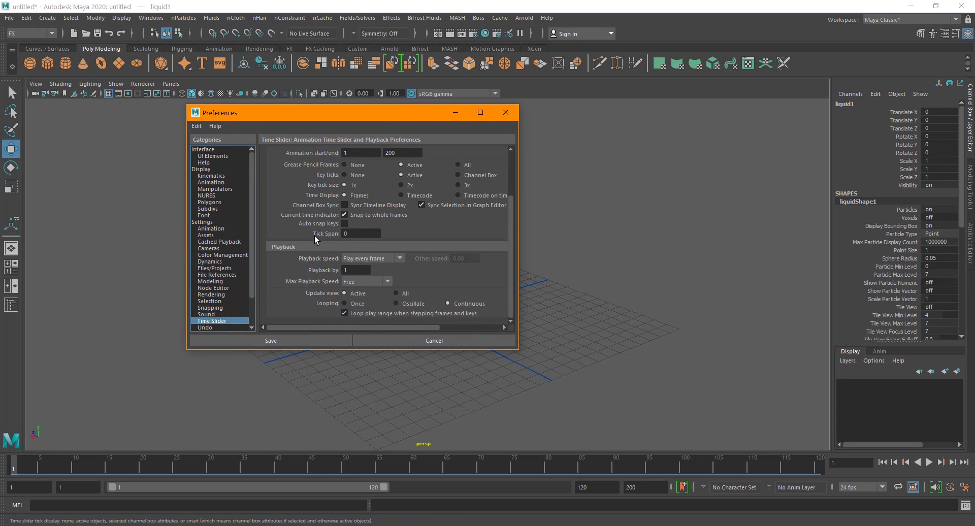
left_click(354, 259)
left_click(361, 270)
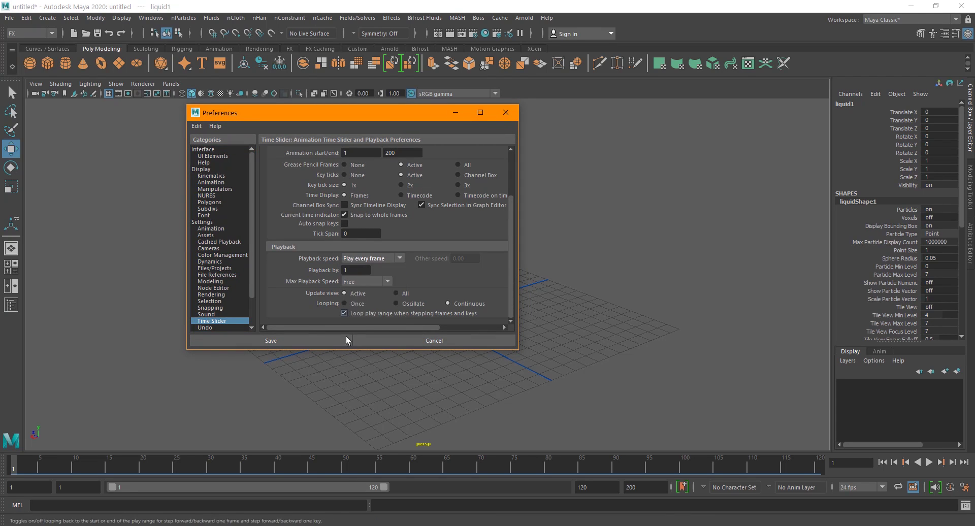
left_click(318, 339)
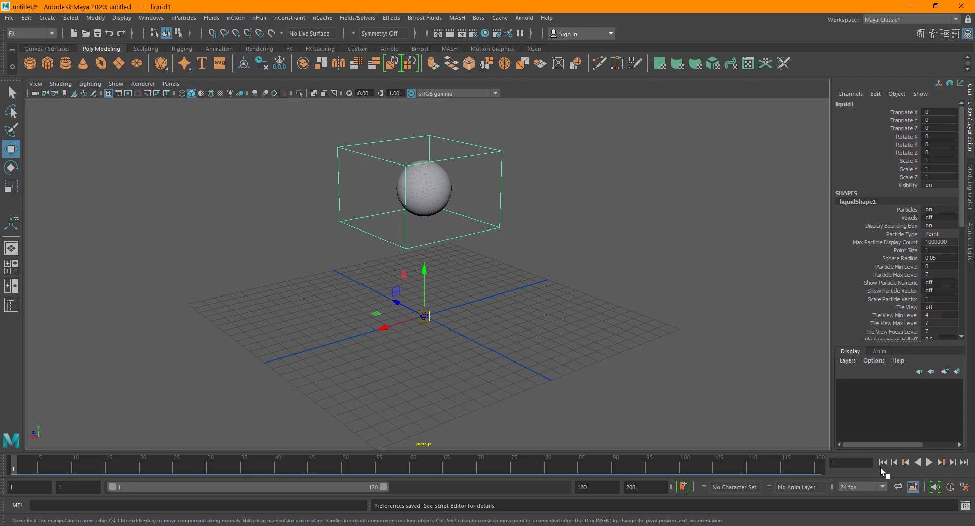
Step: Play the liquid simulation forward from frame 1
left_click(929, 462)
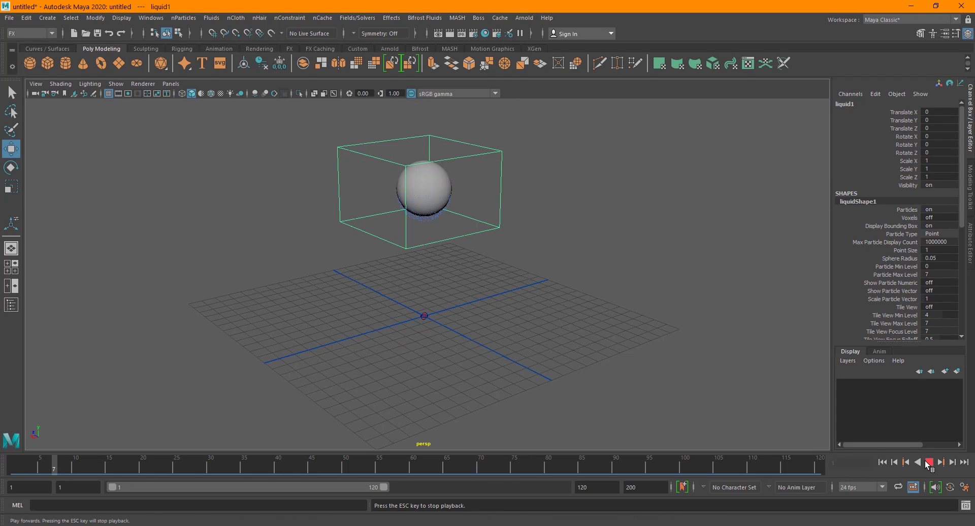
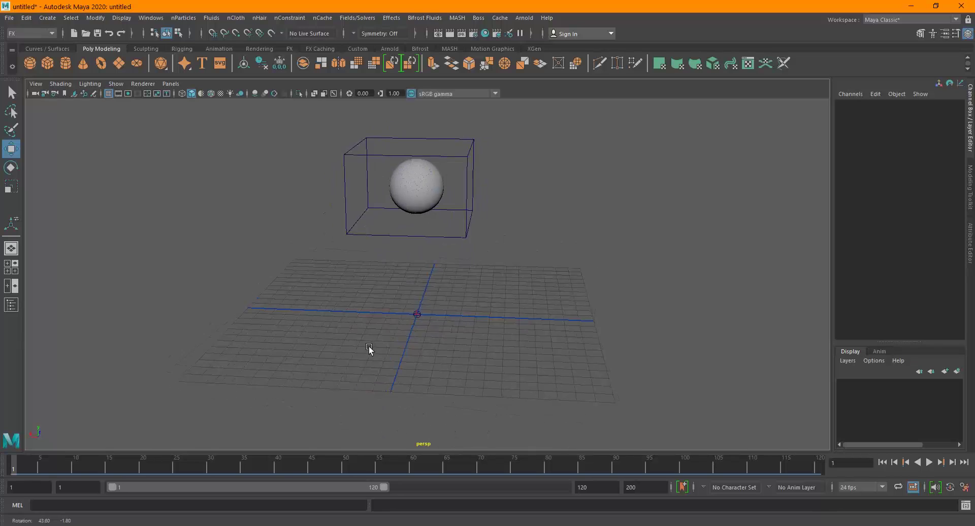
Step: Create a 3D polygon type object in the scene and center its pivot
left_click_drag(414, 269, 427, 285, "alt")
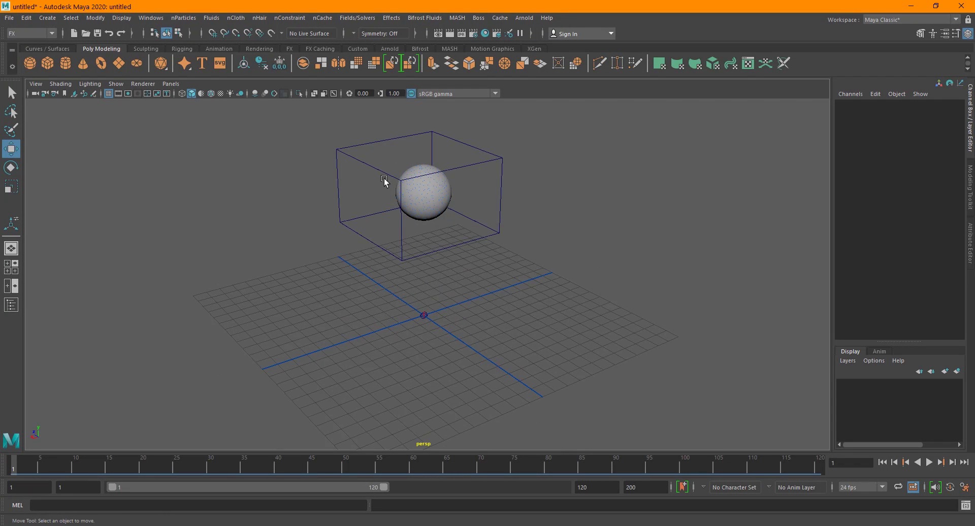
right_click(575, 222, "shift")
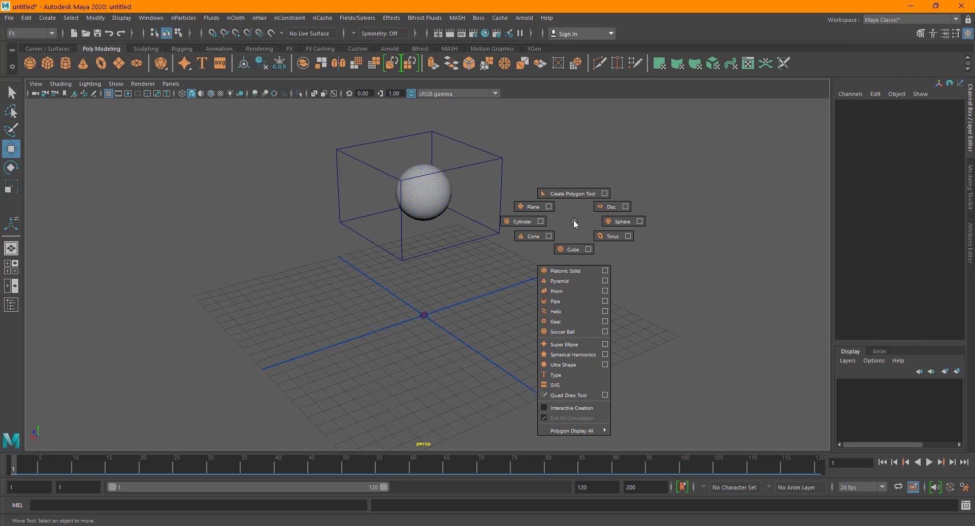
left_click(586, 375)
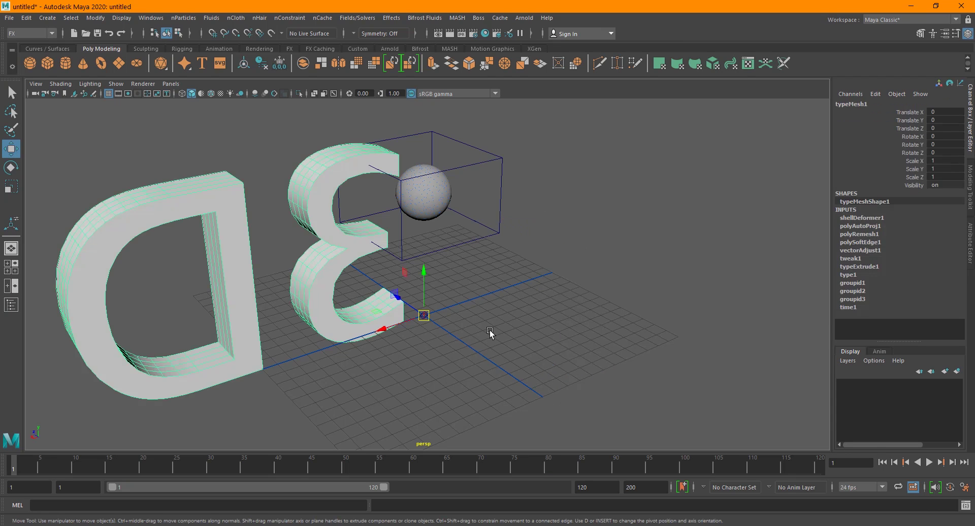
left_click(464, 343)
left_click(297, 258)
scroll(297, 257, "down", 6)
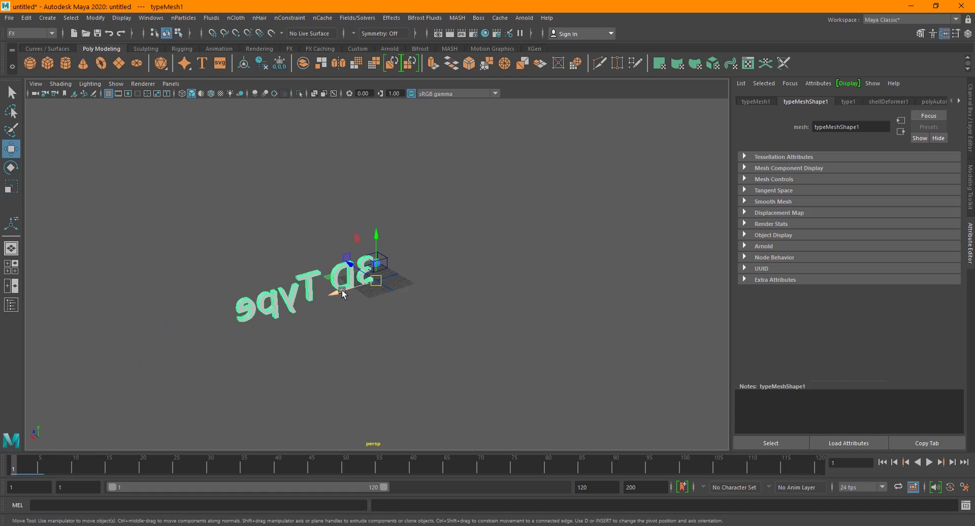
left_click(73, 23)
left_click(125, 96)
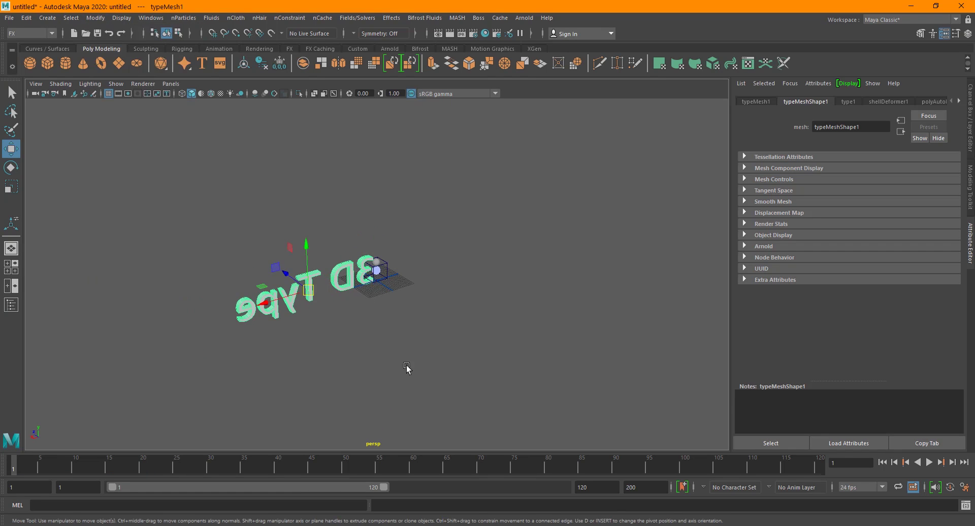
Step: Move the 3D type over the grid, close to the liquid-emitting sphere
left_click_drag(274, 256, 353, 266)
key("r")
key("w")
key("f")
left_click_drag(305, 329, 376, 333, "alt")
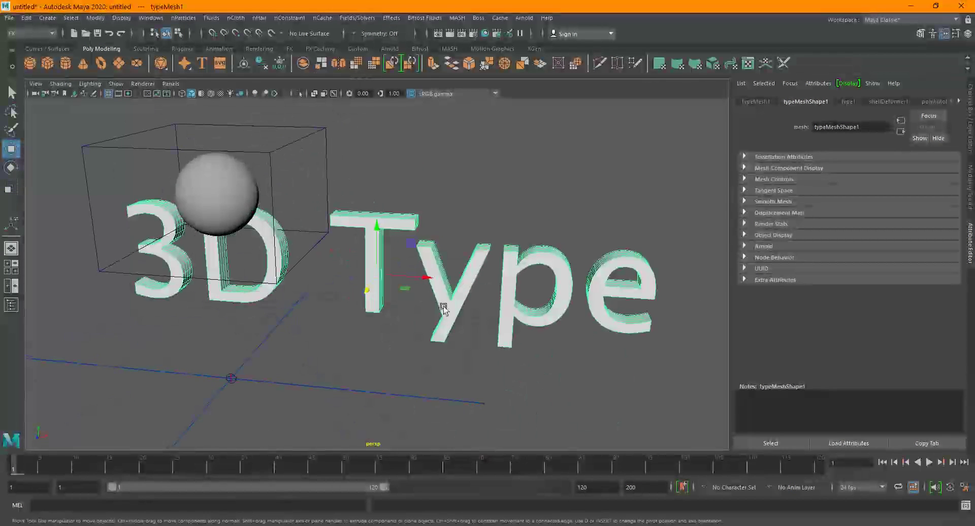
left_click_drag(356, 274, 324, 270, "alt")
left_click_drag(259, 310, 338, 325, "alt")
Step: Replace the type object's text with "FX"
left_click(856, 103)
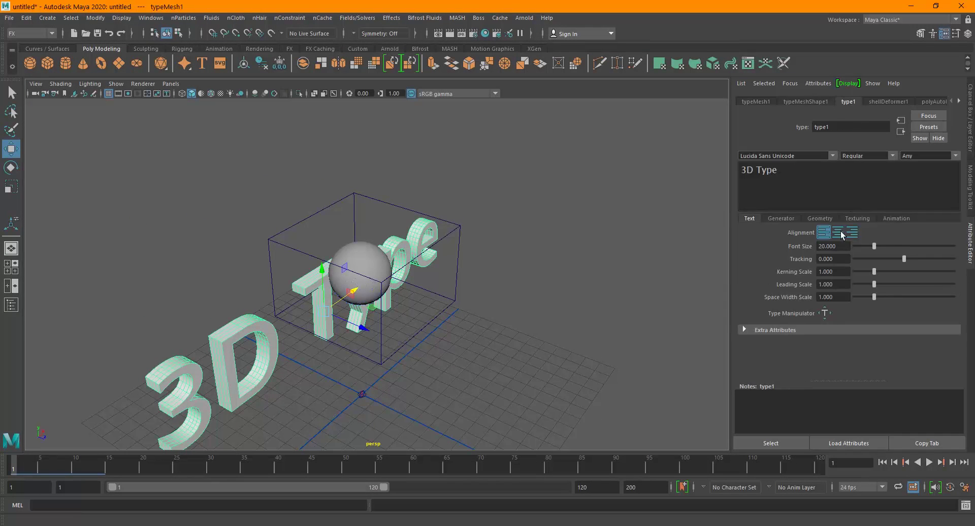
left_click_drag(785, 170, 573, 169)
type("FX")
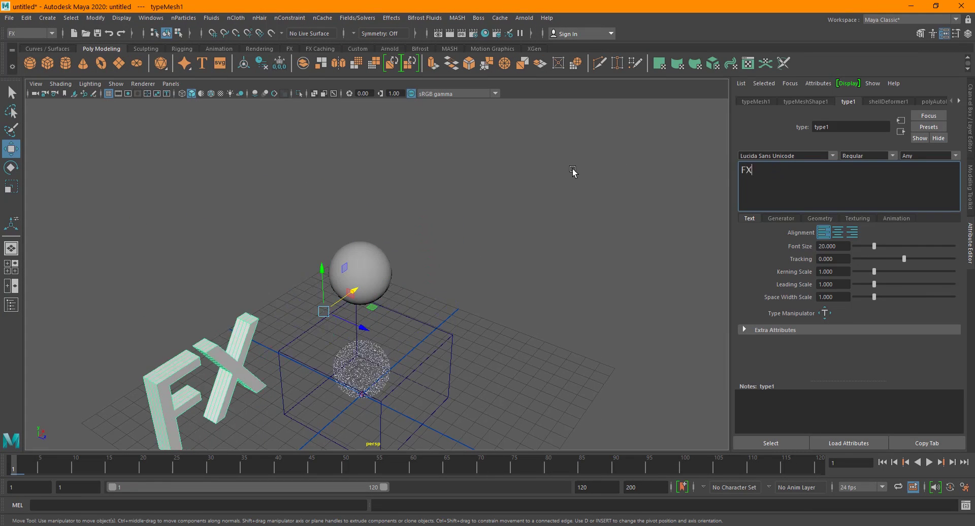
left_click(430, 368)
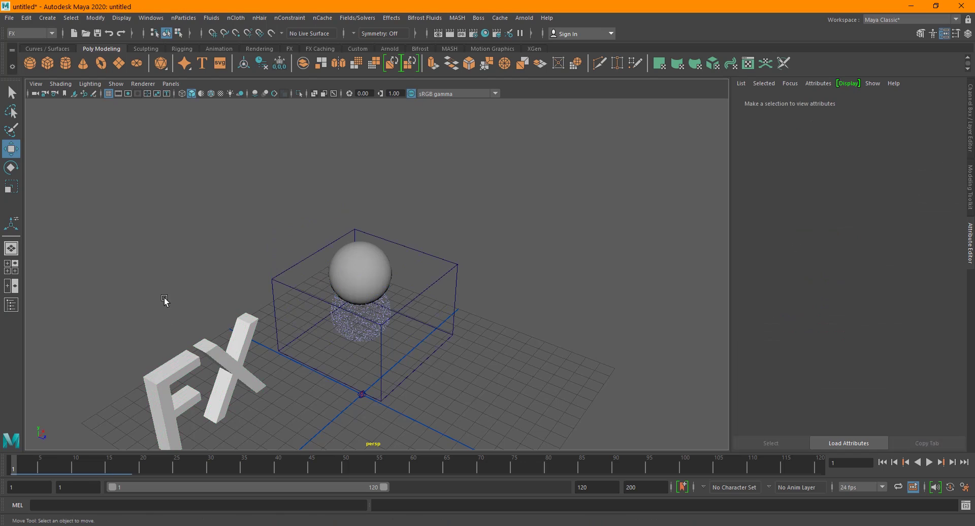
Step: Center the pivot of the FX text and scale up the letters' thickness along their depth axis
left_click(256, 386)
key("r")
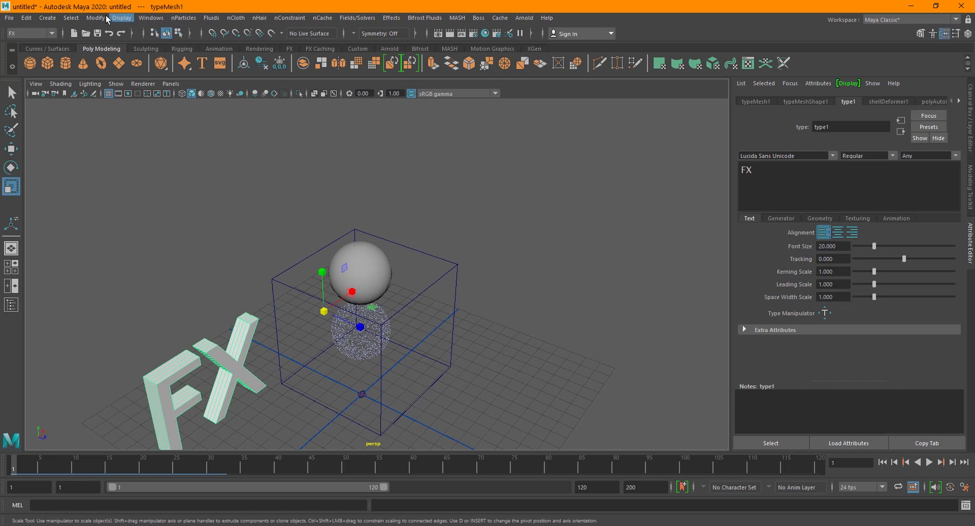
left_click(100, 18)
left_click(133, 92)
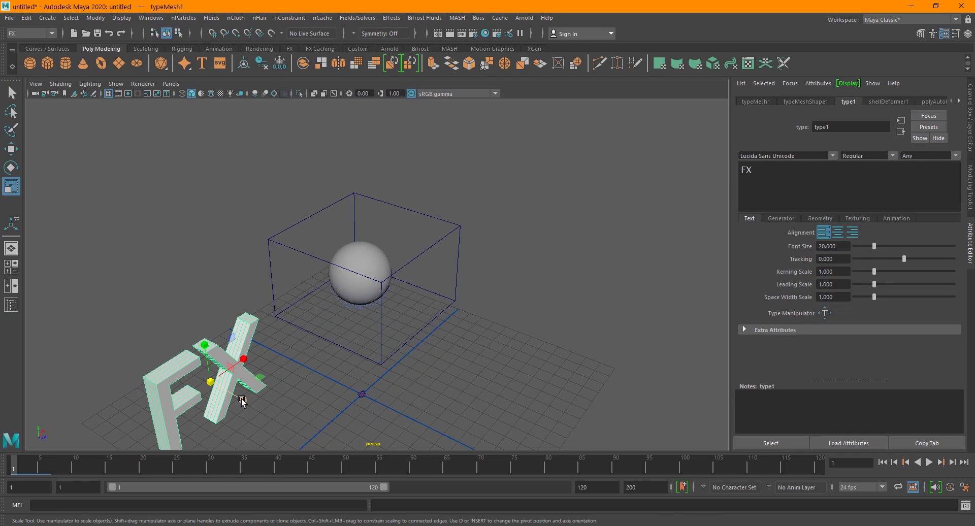
mouse_move(242, 402)
left_mouse_down()
mouse_move(272, 420)
mouse_move(244, 396)
left_mouse_up()
Step: Move the FX text so that it stands directly beneath the sphere
key("w")
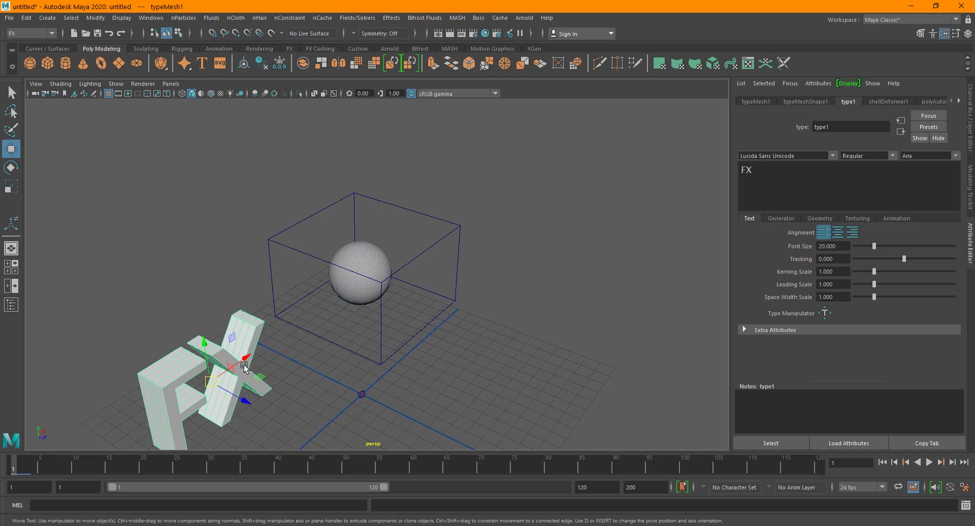
left_click_drag(260, 355, 381, 378)
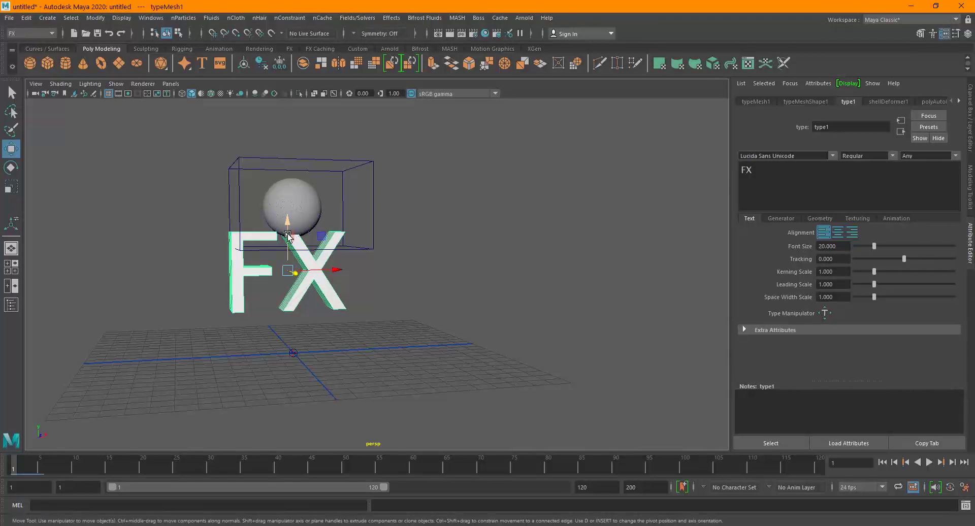
left_click_drag(288, 236, 374, 298)
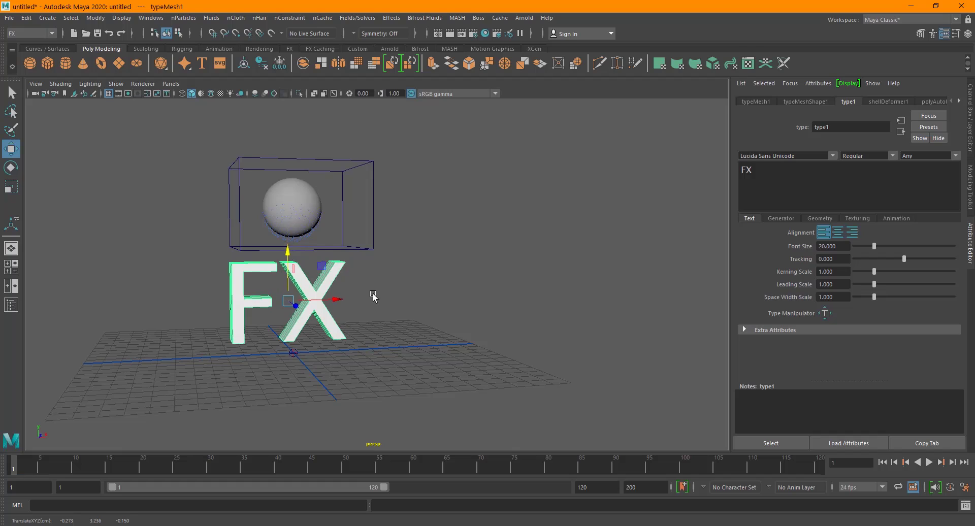
Step: Play the liquid simulation over the FX text, stop it and return to frame 1
left_click(929, 462)
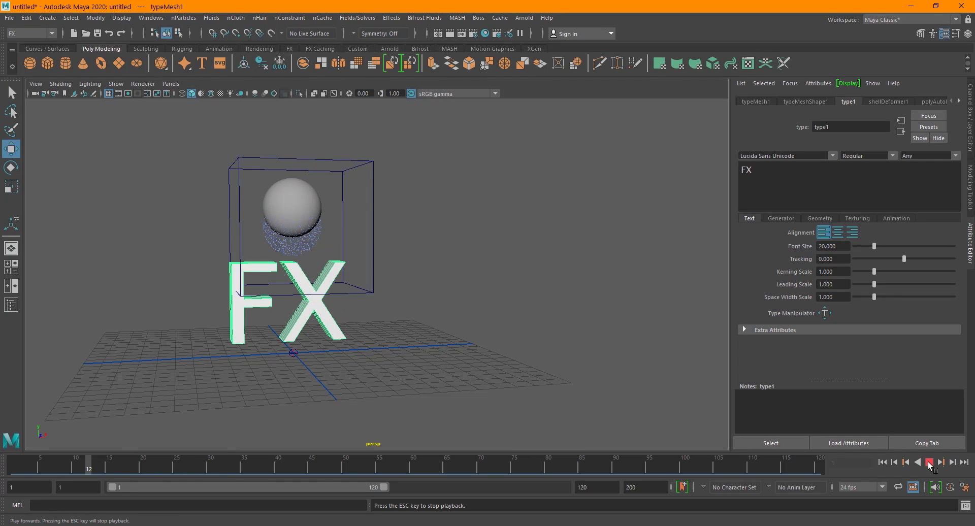
left_click(930, 463)
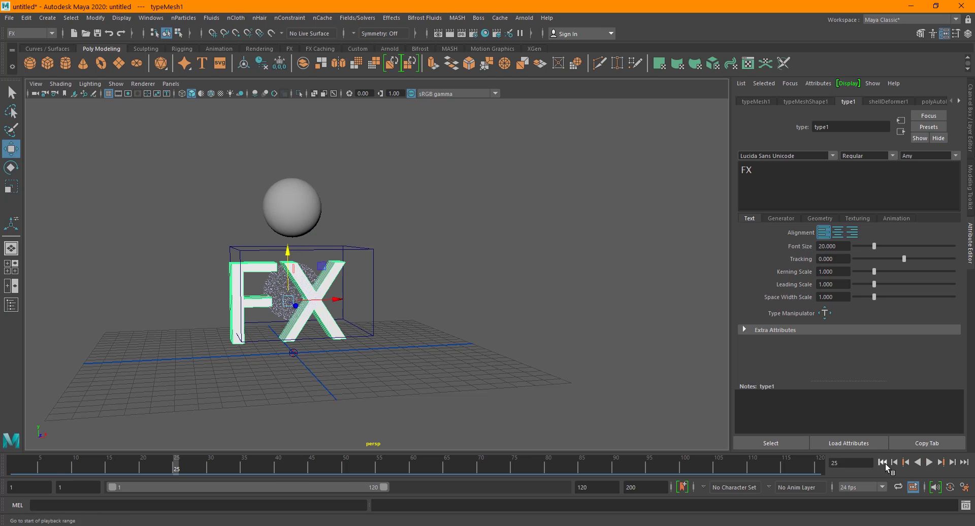
left_click(884, 463)
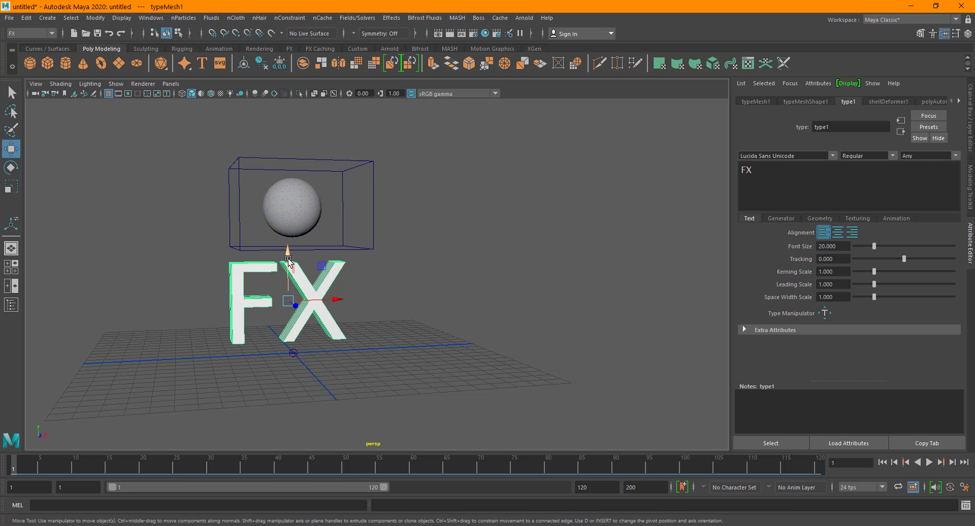
Step: Lower the FX text to the grid and add it to the Bifrost liquid as a collider
left_click_drag(288, 260, 288, 281)
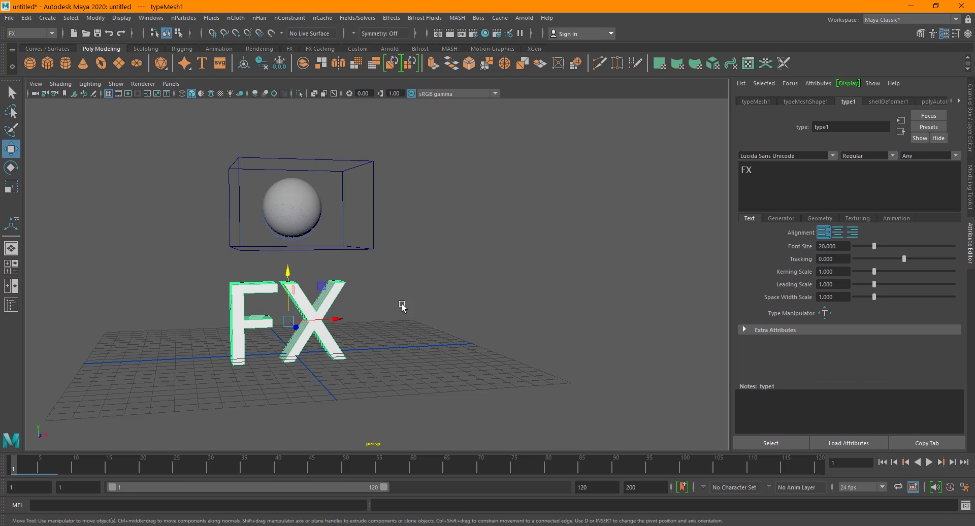
left_click_drag(422, 270, 236, 345)
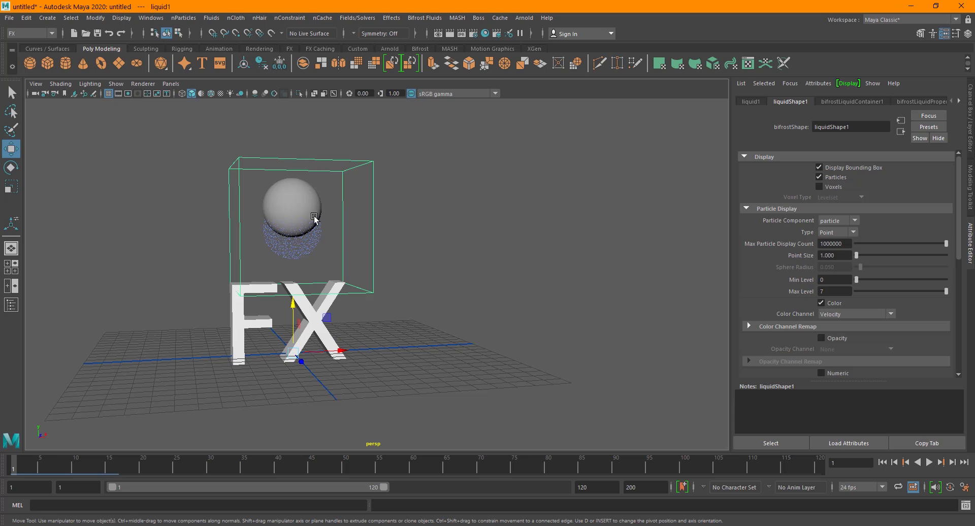
left_click(401, 230)
left_click(331, 301)
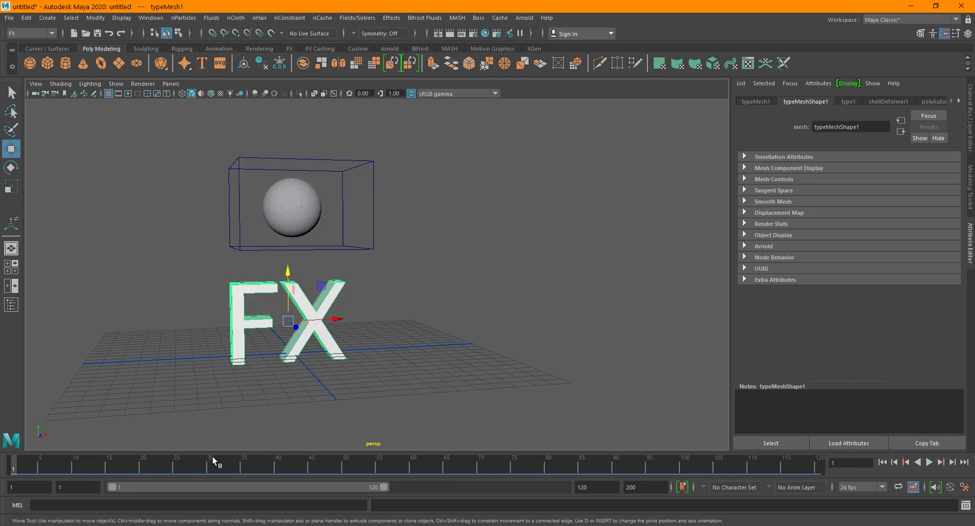
left_click(188, 407)
left_click(246, 316)
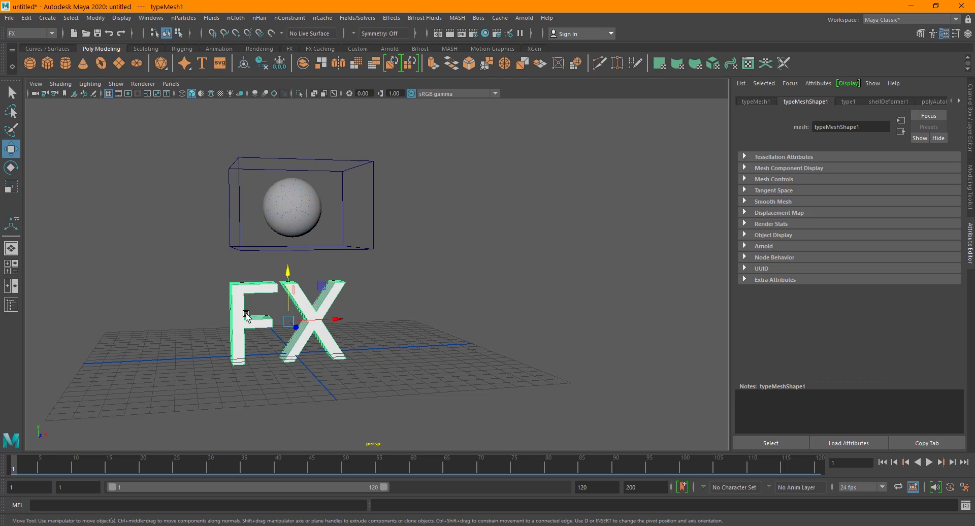
left_click(242, 209)
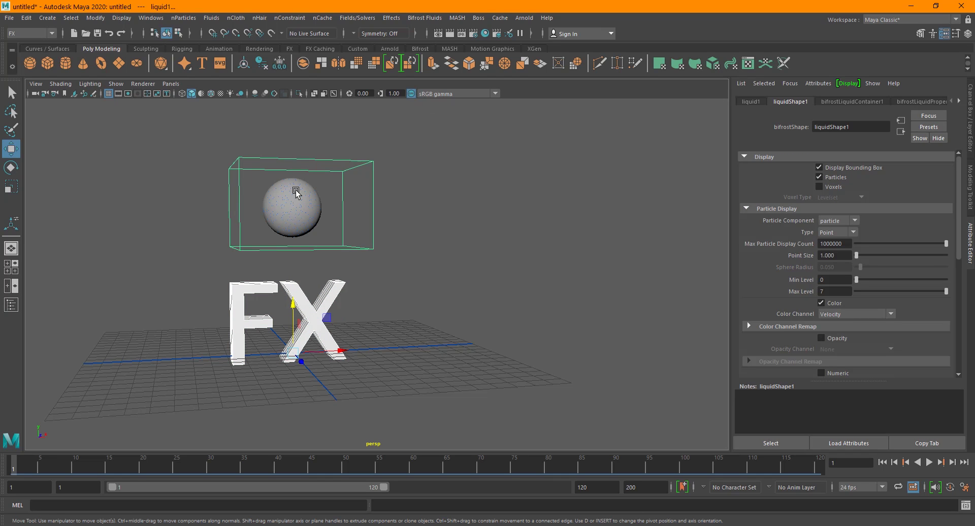
left_click(417, 21)
left_click(452, 92)
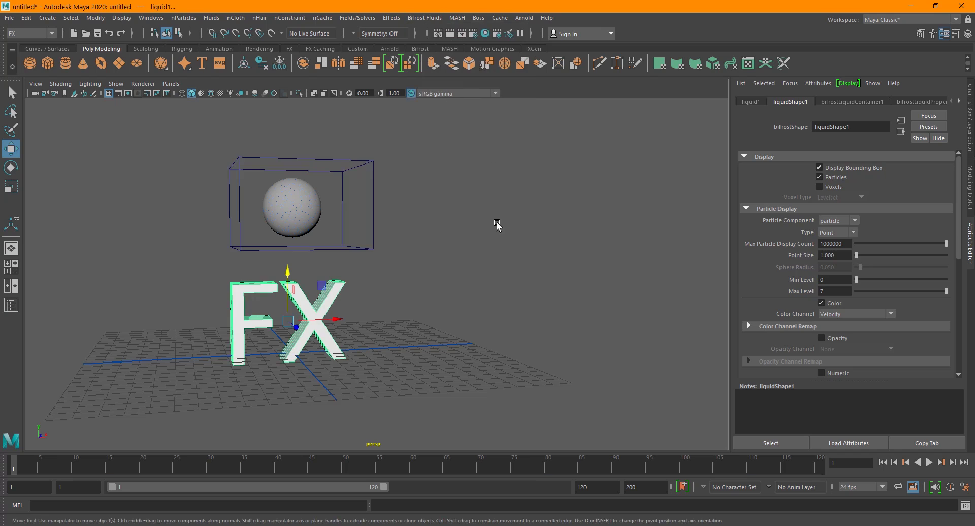
Step: Play the simulation to check the liquid's collision with the FX letters, stop it and rewind to the start
left_click(484, 294)
left_click_drag(366, 311, 384, 318, "alt")
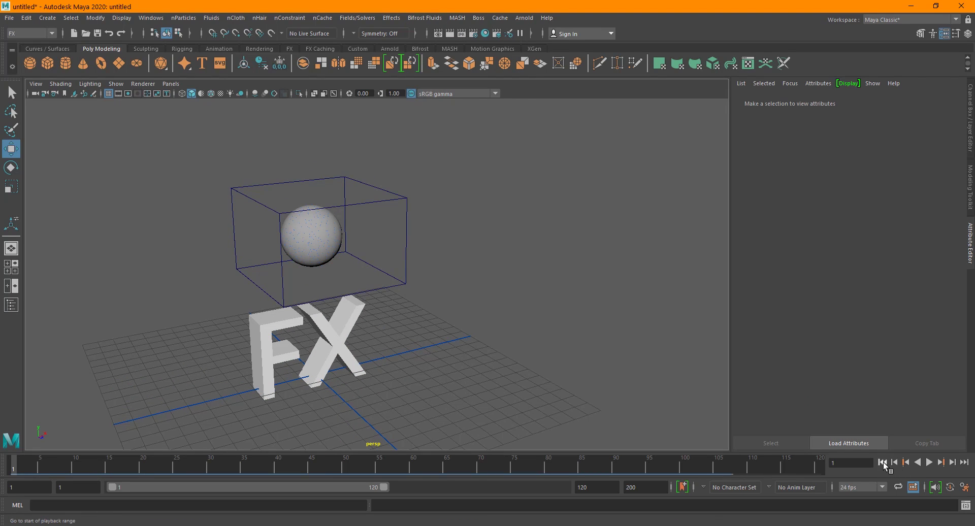
left_click(927, 461)
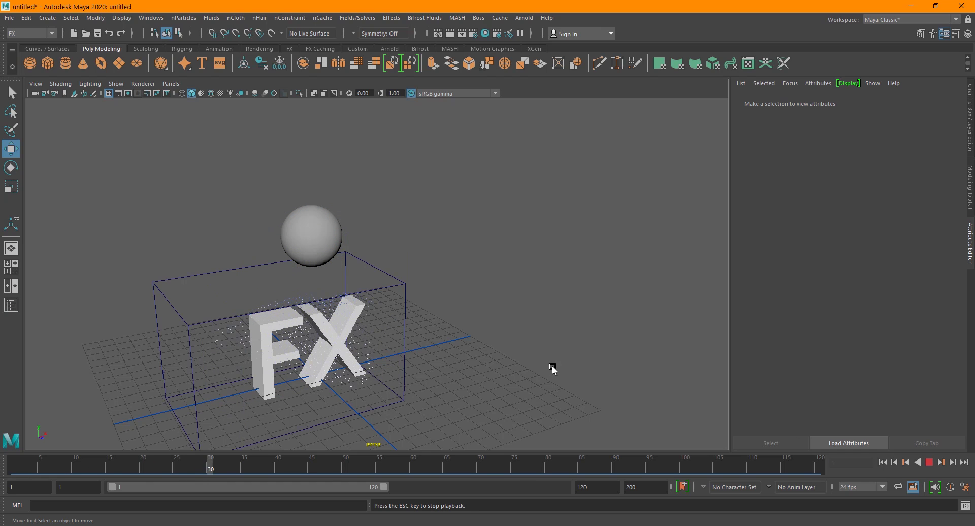
left_click(930, 462)
left_click(885, 464)
Step: Create a polygon plane at the origin and scale it up into a floor larger than the grid
right_click_drag(524, 330, 417, 296, "shift")
key("r")
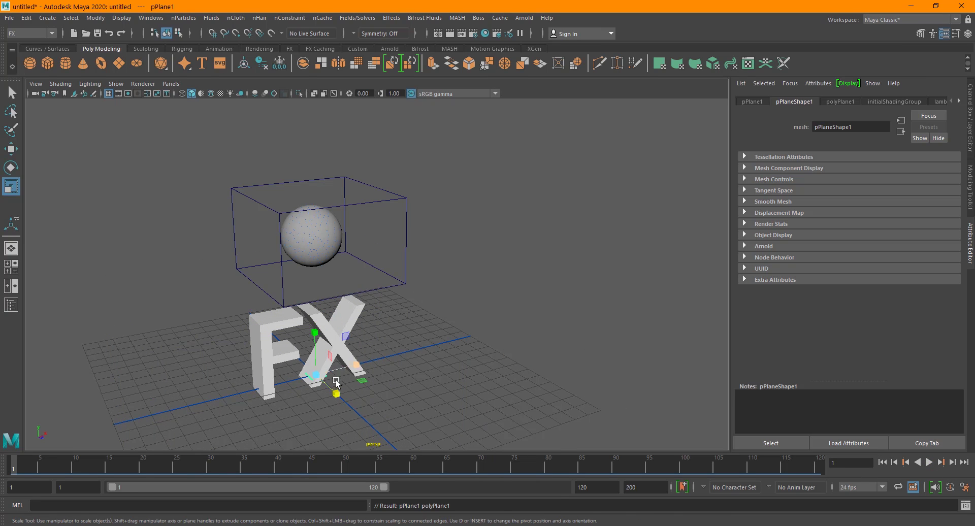
left_click_drag(319, 375, 708, 274)
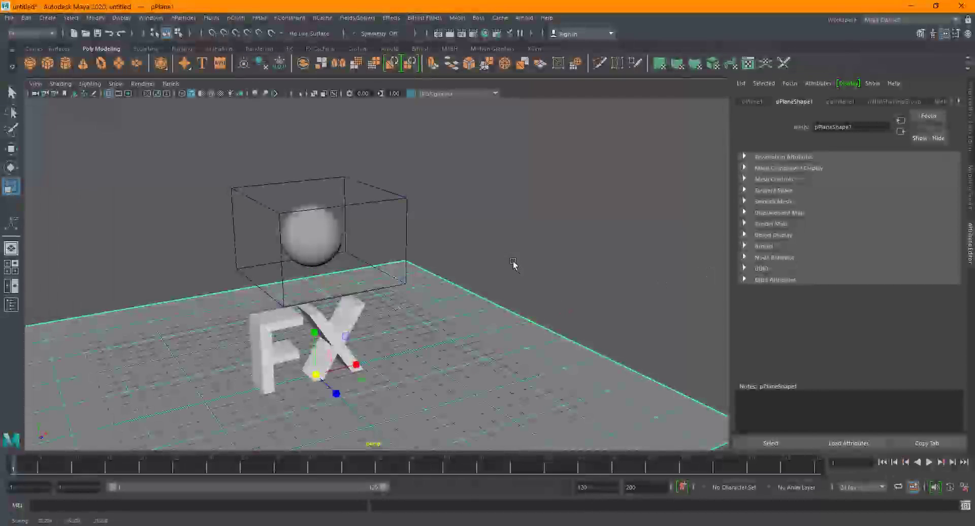
left_click(492, 268)
Step: Add the floor plane to the Bifrost liquid as a collider
left_click(435, 290)
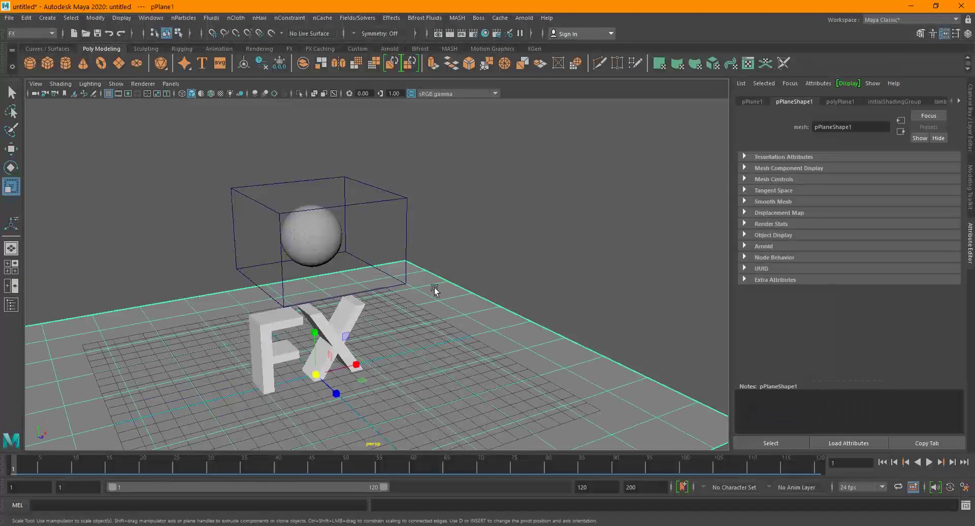
left_click(407, 207)
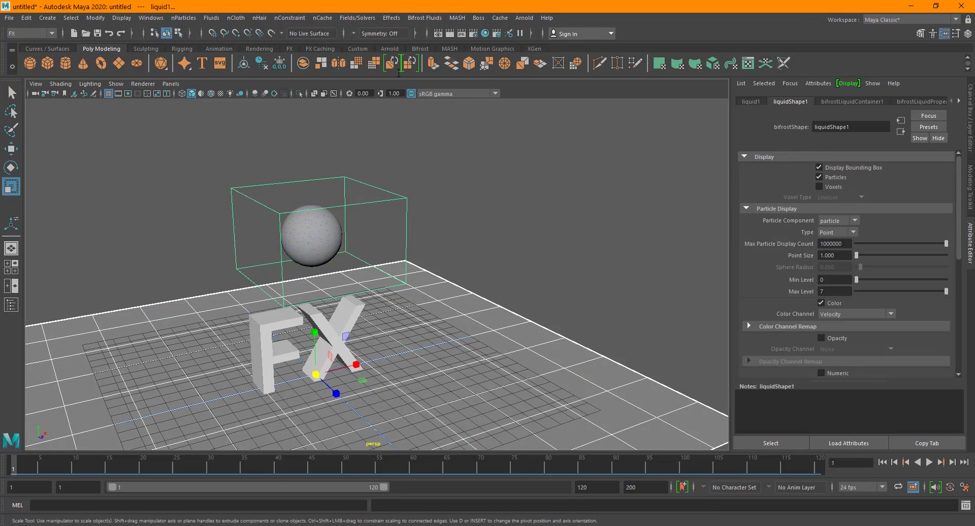
left_click(425, 18)
left_click(463, 111)
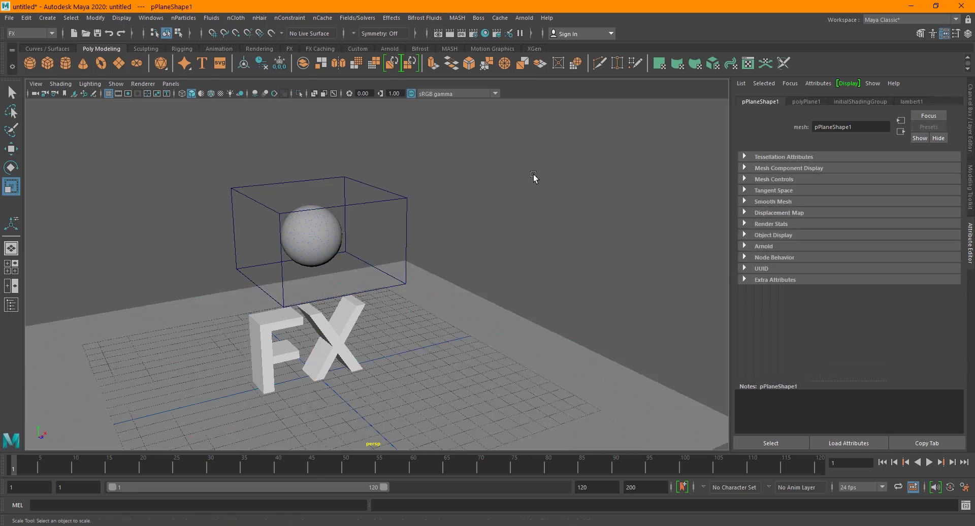
Step: Play the simulation with the floor collider, stop it and examine the underside of the plane
left_click(930, 462)
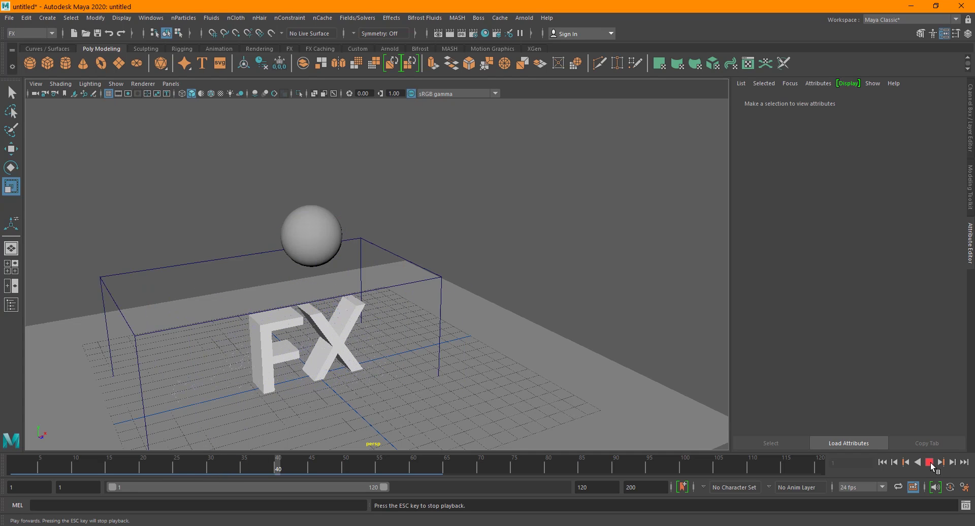
left_click(929, 462)
left_click_drag(366, 404, 344, 394, "alt")
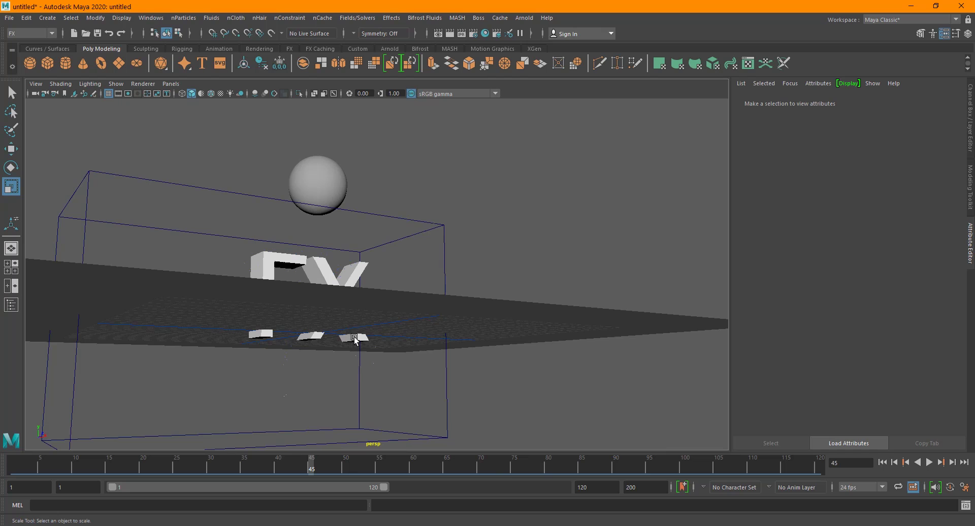
Step: Move the FX text and the floor plane down together by about 0.38 cm
left_click(354, 284)
left_click(406, 319)
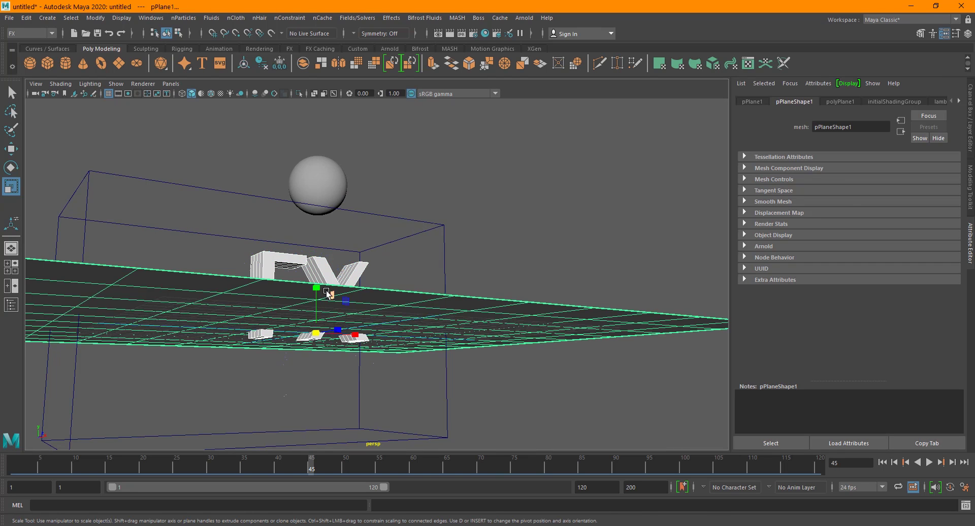
key("w")
left_click_drag(319, 291, 317, 295)
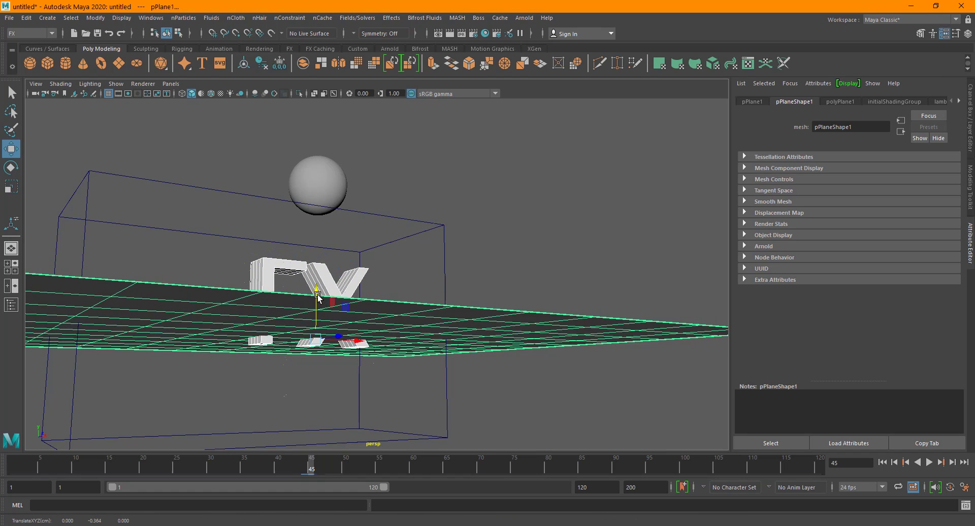
Step: Lower only the floor plane by about 0.8 cm to the base of the FX letters
left_click(557, 285)
left_click(470, 337)
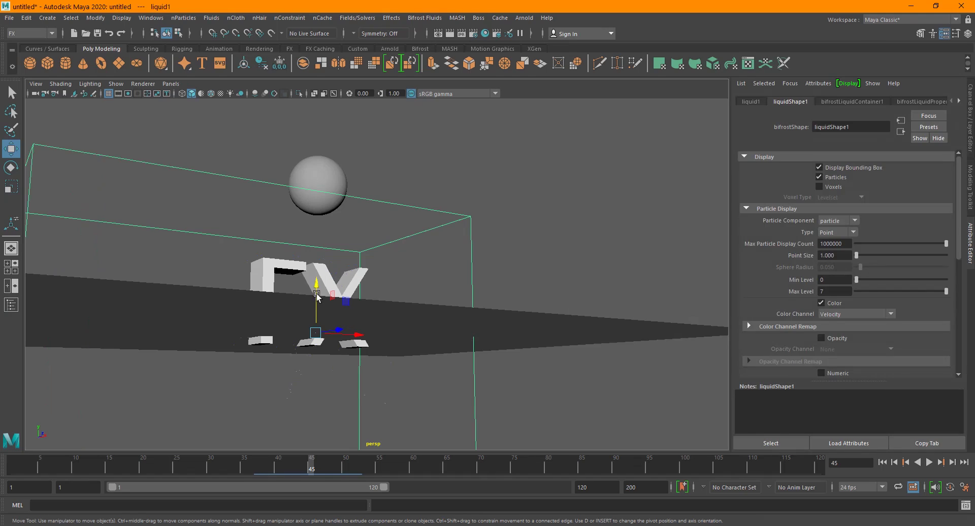
left_click(579, 326)
left_click_drag(317, 293, 319, 303)
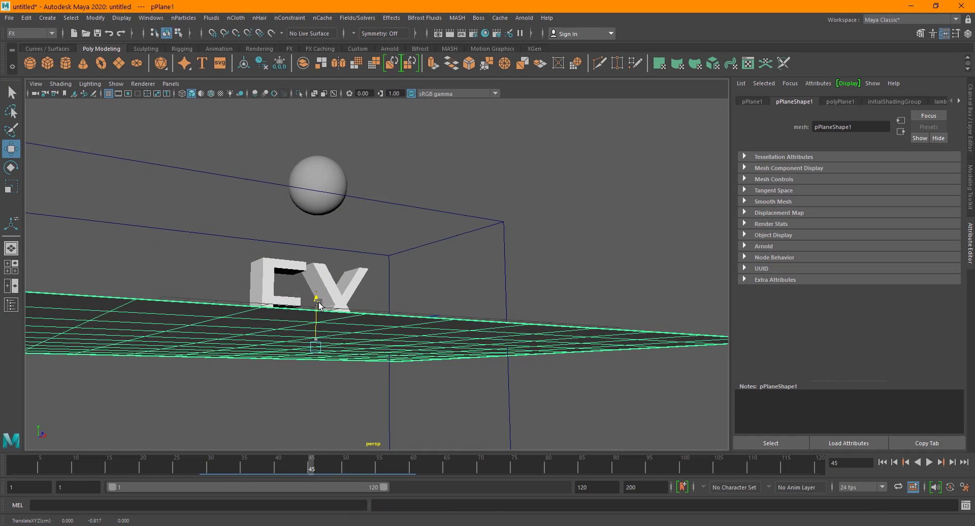
Step: Delete the floor plane beneath the FX text
scroll(444, 364, "down", 5)
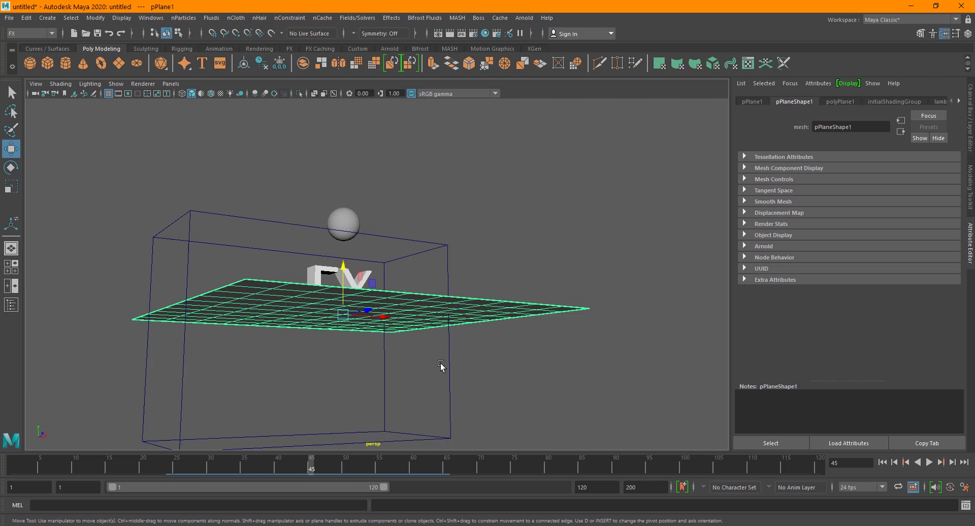
left_click_drag(499, 346, 498, 355, "alt")
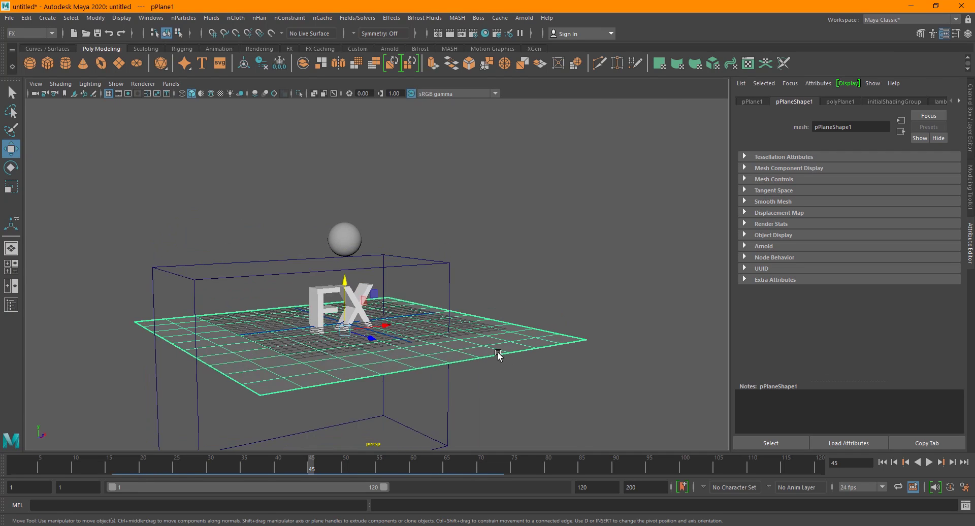
left_click(498, 356)
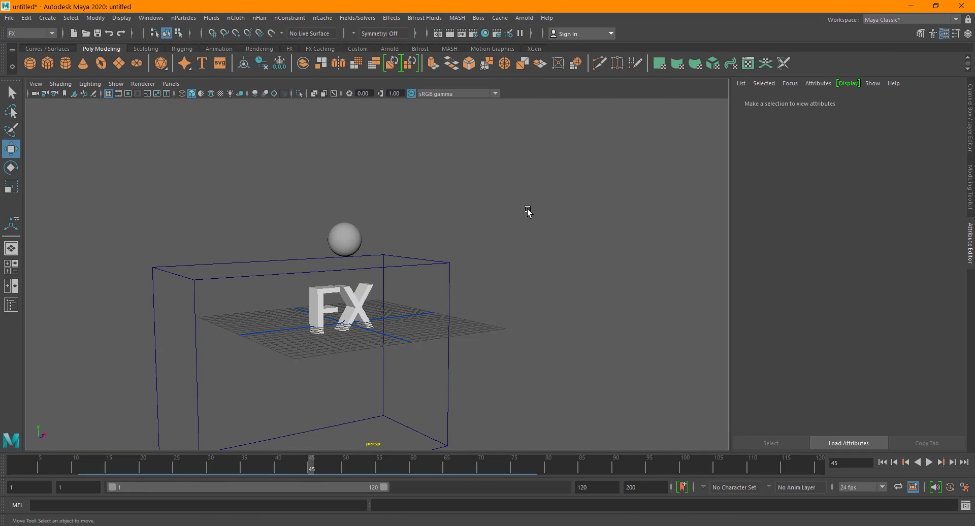
Step: Create a polygon cube and scale it into a wide, thick slab extending beyond the grid under the FX text
right_click(529, 211, "shift")
left_click(529, 237)
key("r")
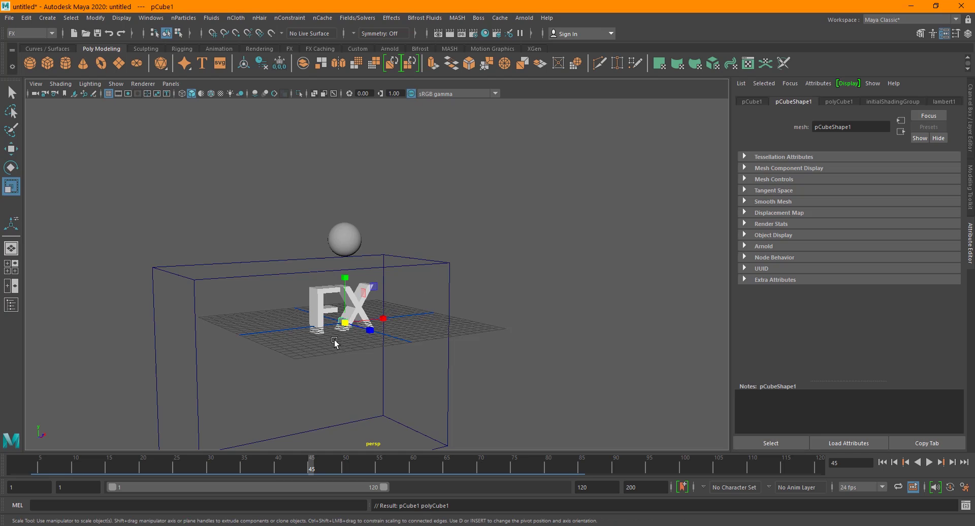
left_click_drag(344, 323, 510, 305)
left_click_drag(344, 275, 389, 323)
Step: Lower the slab until its upper face sits at the base of the FX letters
key("w")
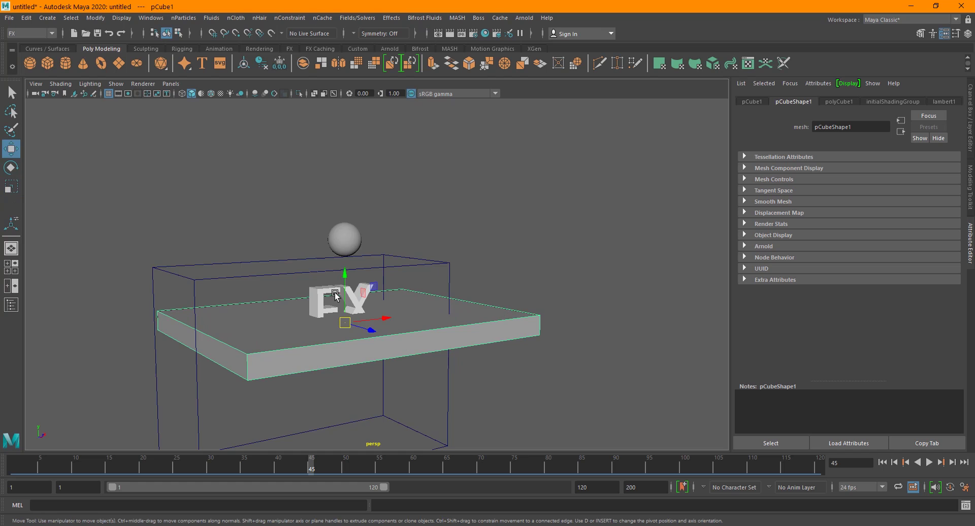
left_click_drag(345, 277, 356, 297)
scroll(407, 376, "up", 5)
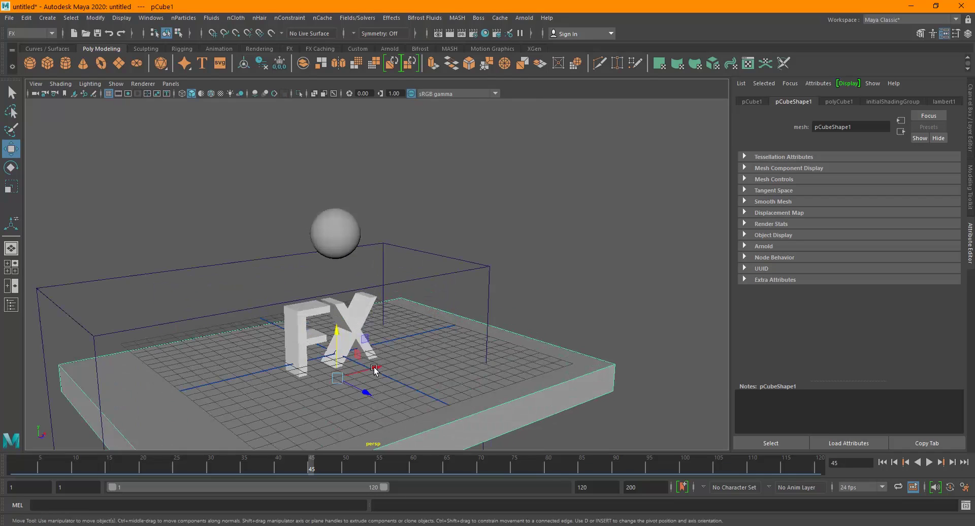
Step: Return to frame 1 and add the slab to the Bifrost liquid as a collider
left_click(882, 464)
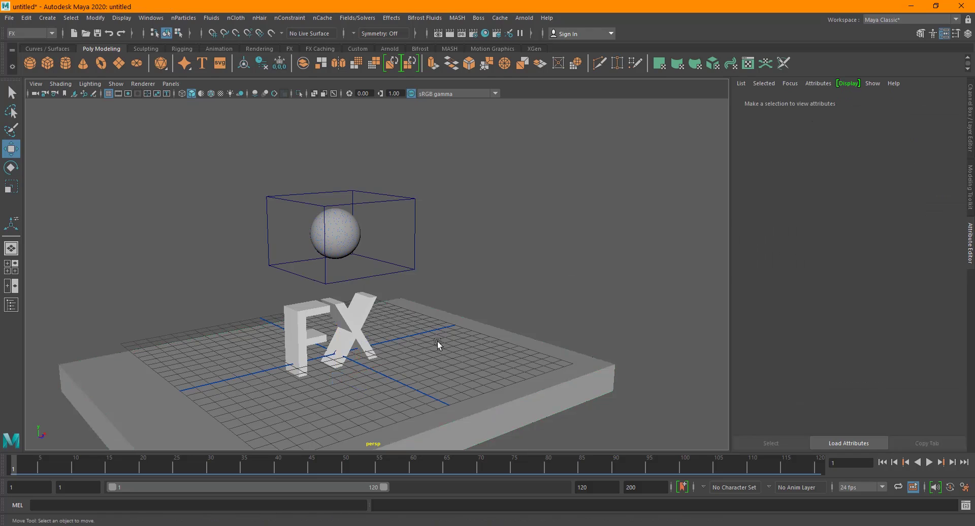
left_click_drag(532, 307, 479, 372)
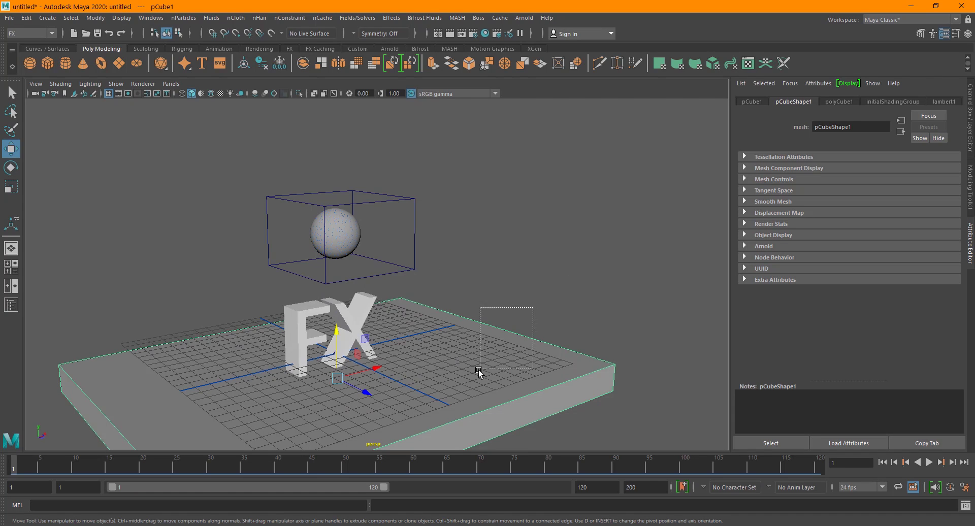
left_click(415, 237)
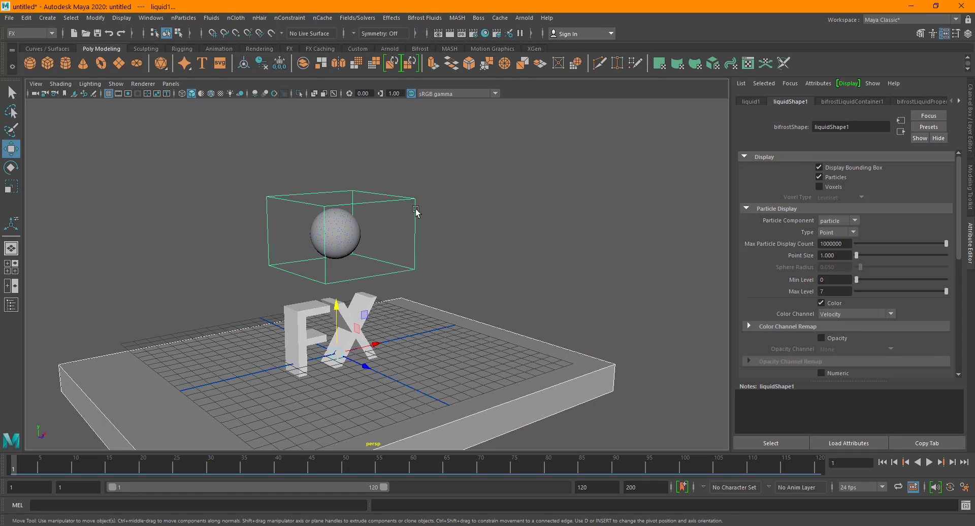
left_click(425, 17)
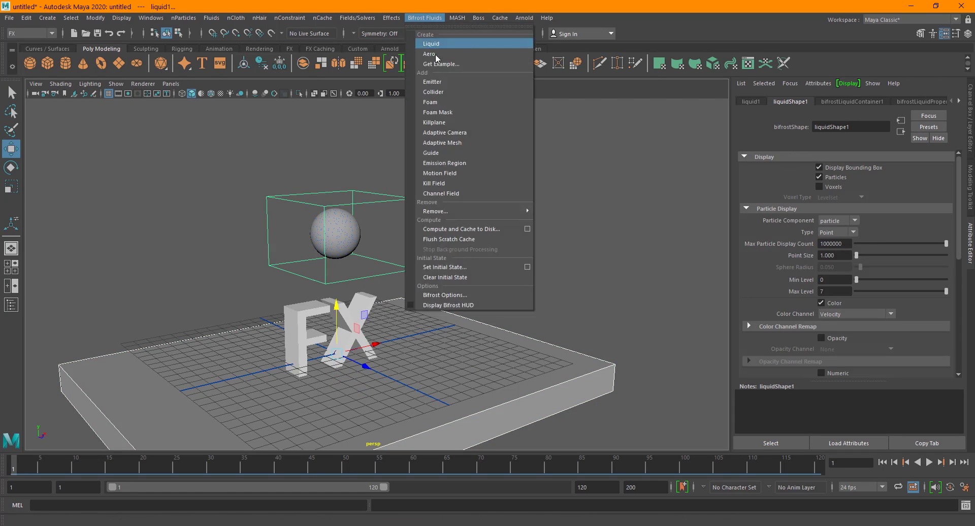
double_click(448, 92)
left_click_drag(430, 328, 407, 351, "alt")
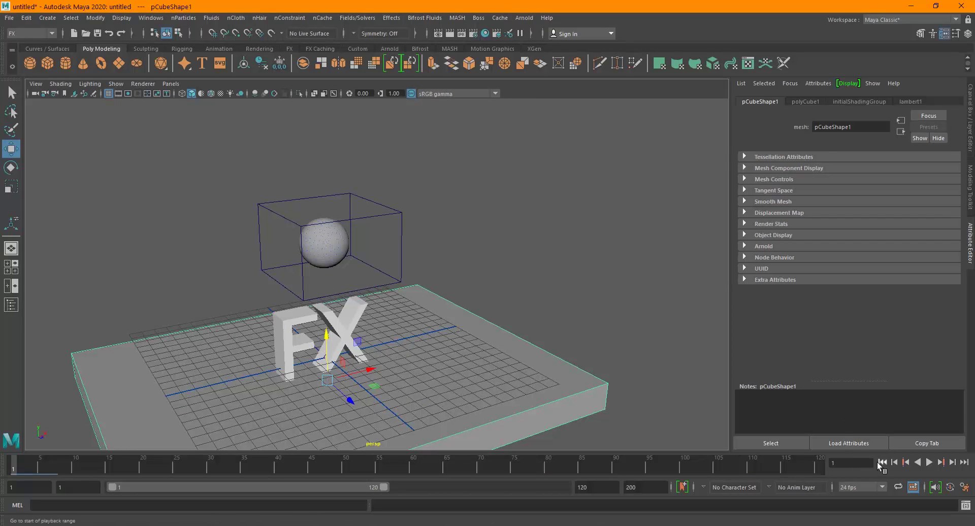
Step: Play the simulation with the slab collider and stop it at frame 23 as the liquid reaches the letters
left_click(926, 464)
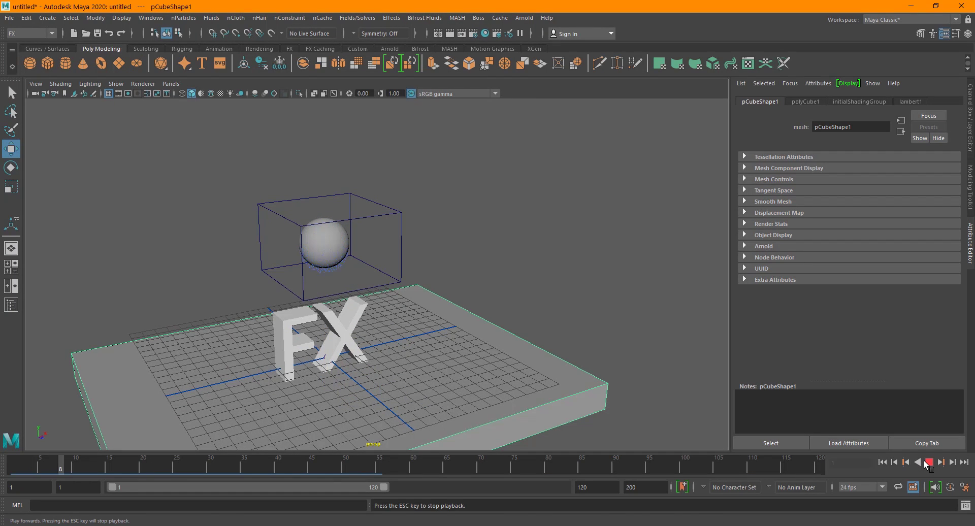
scroll(325, 361, "up", 5)
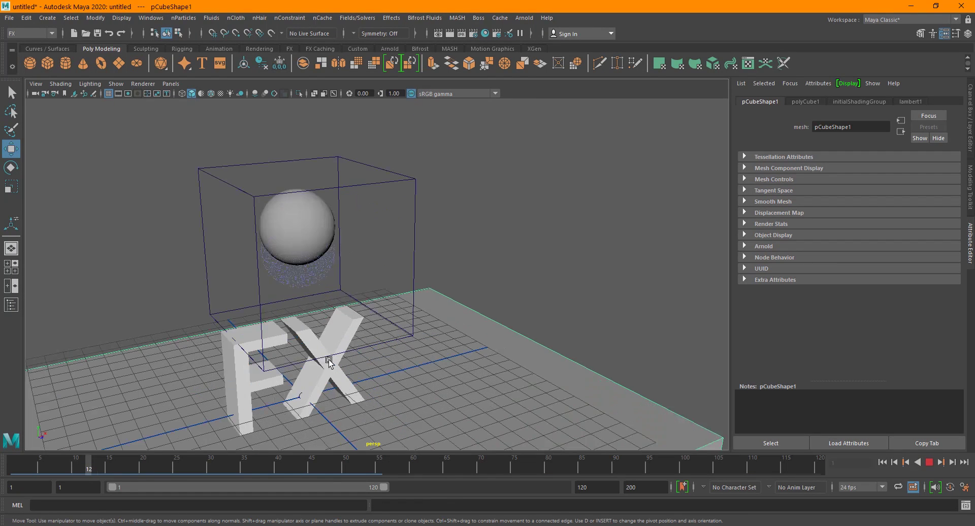
left_click(929, 464)
middle_click_drag(329, 338, 340, 306, "alt")
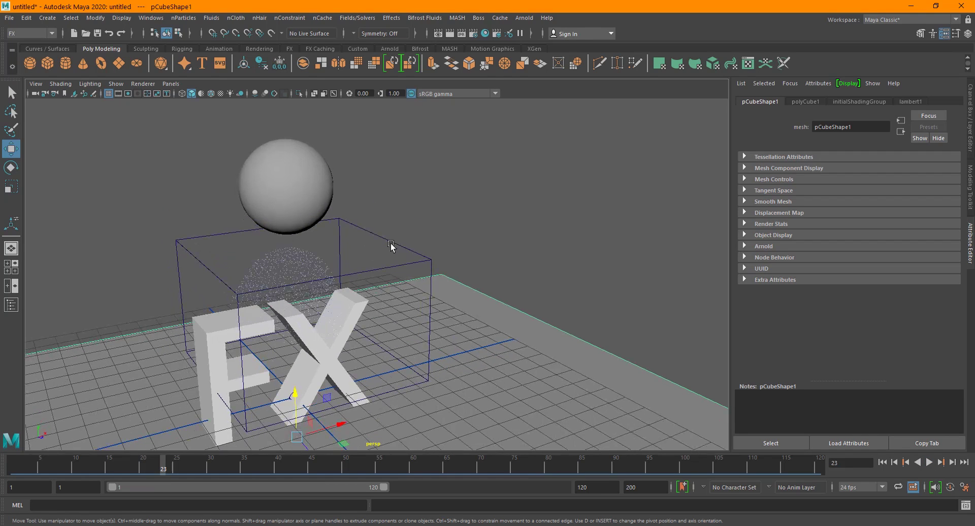
Step: Increase the Bifrost liquid's particle point size to 3.983
left_click(390, 243)
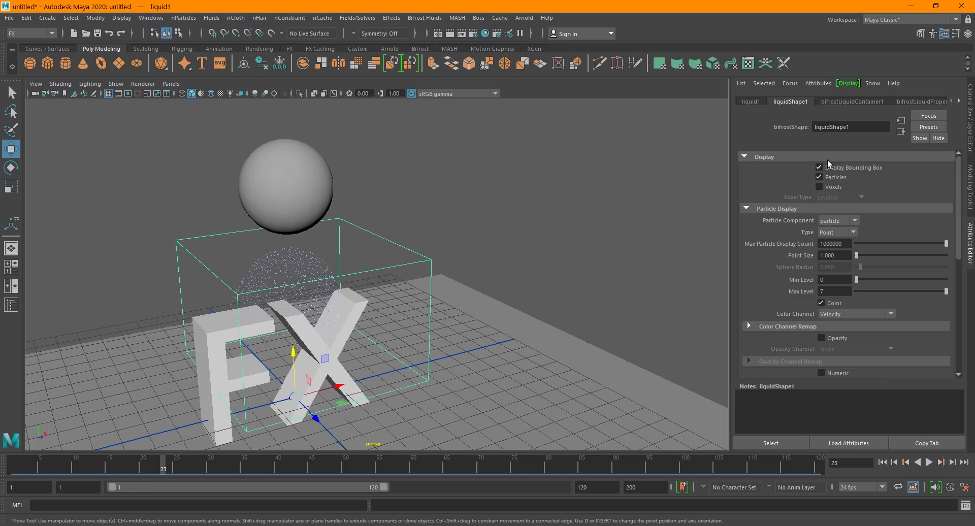
left_click(836, 233)
left_click_drag(874, 256, 886, 257)
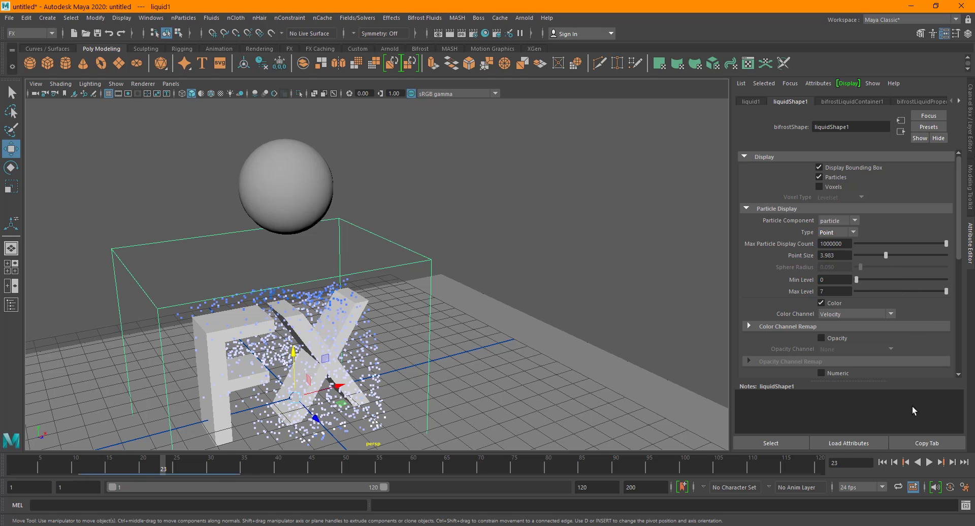
Step: Play the simulation from the first frame to frame 59 and examine how the particles hit the text and slab
left_click(883, 463)
left_click(929, 462)
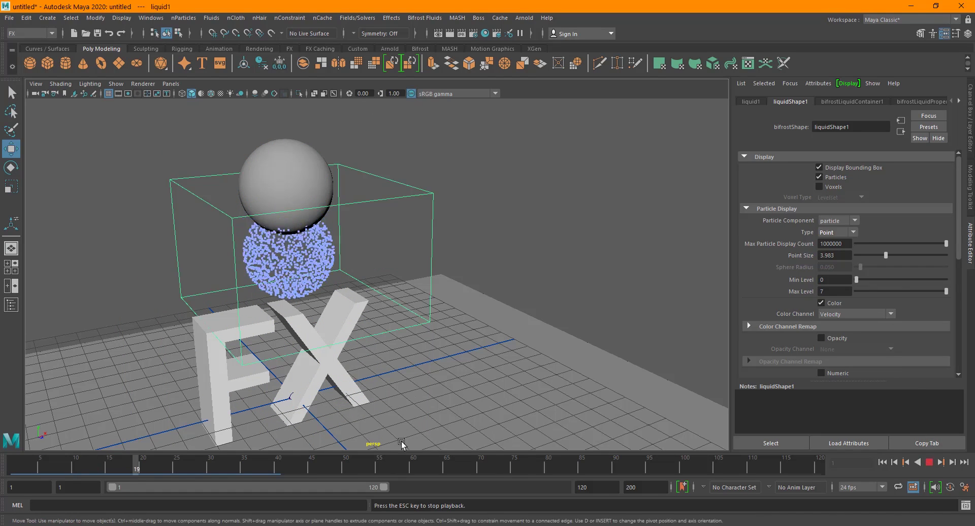
middle_click_drag(349, 344, 441, 196, "alt")
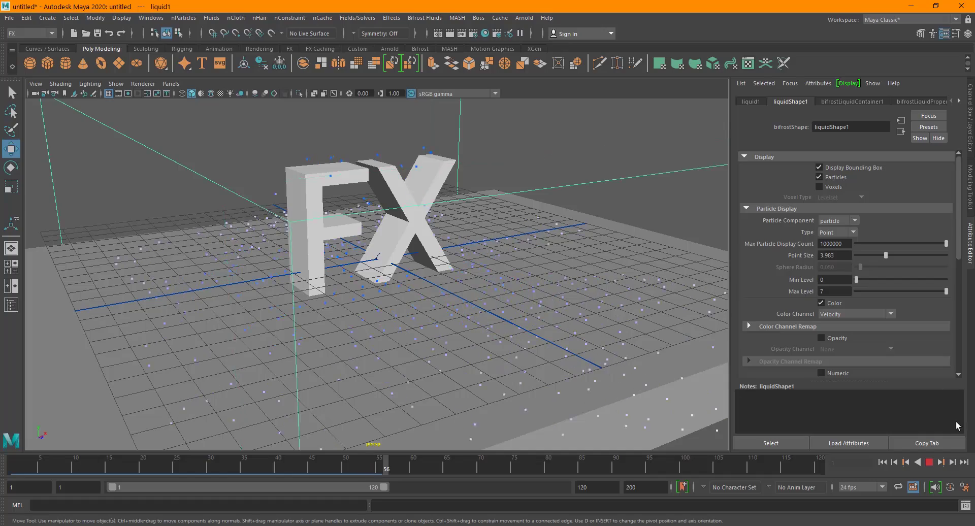
key("Escape")
left_click_drag(386, 285, 577, 324, "alt")
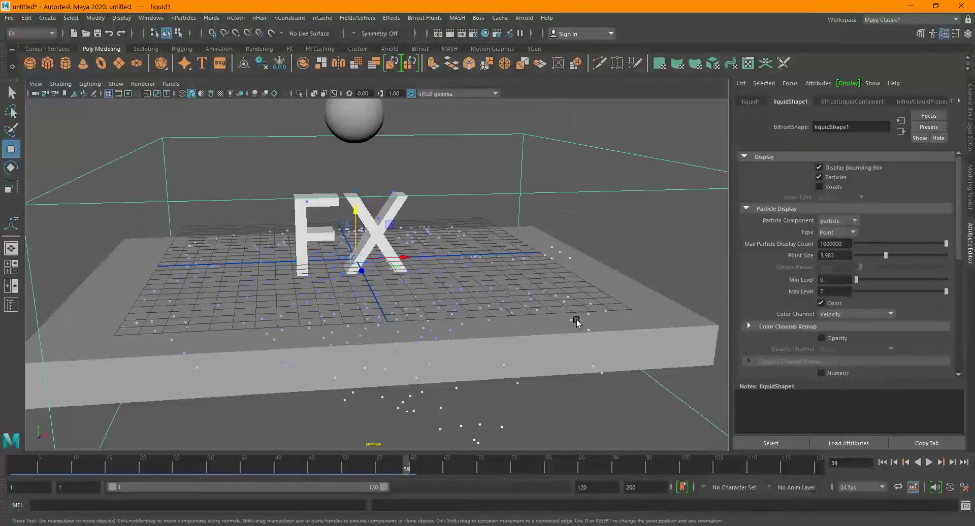
Step: Replay the simulation from the first frame and stop it at frame 17
left_click(884, 464)
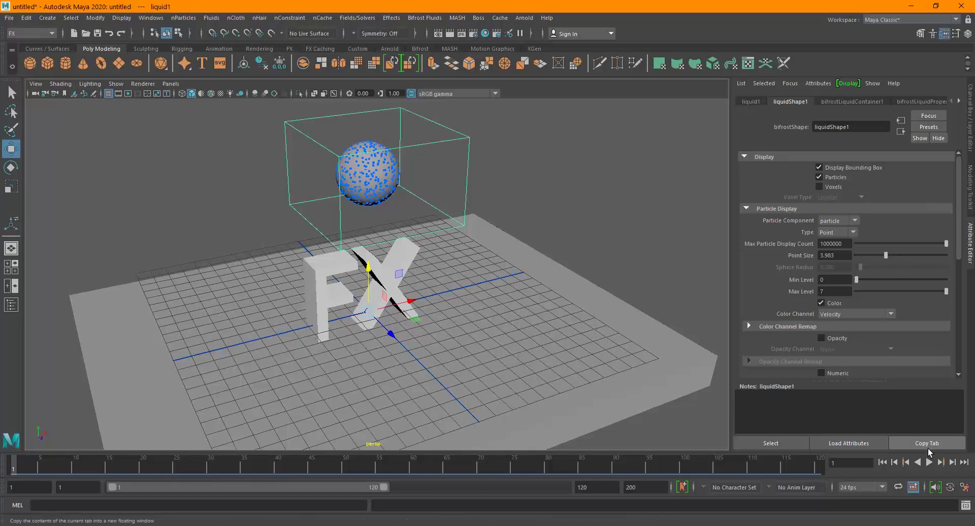
left_click(931, 463)
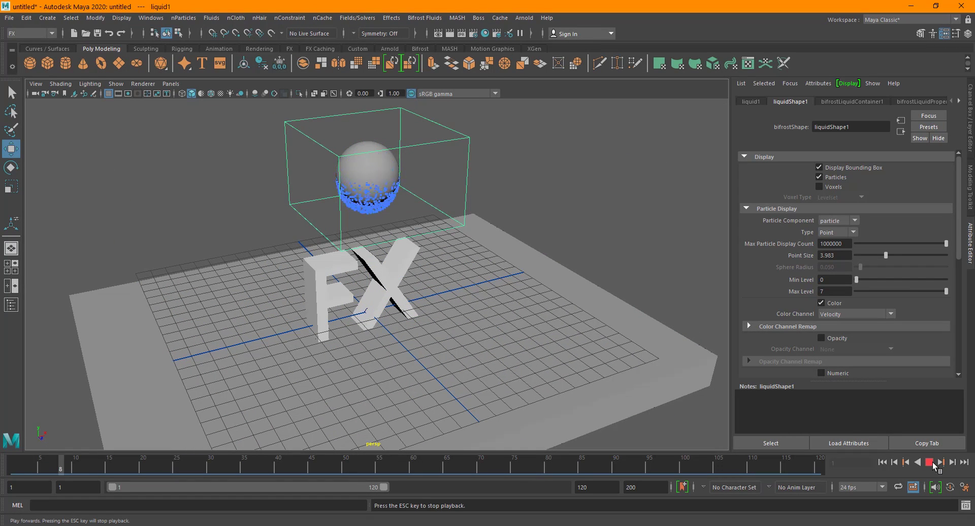
left_click(930, 463)
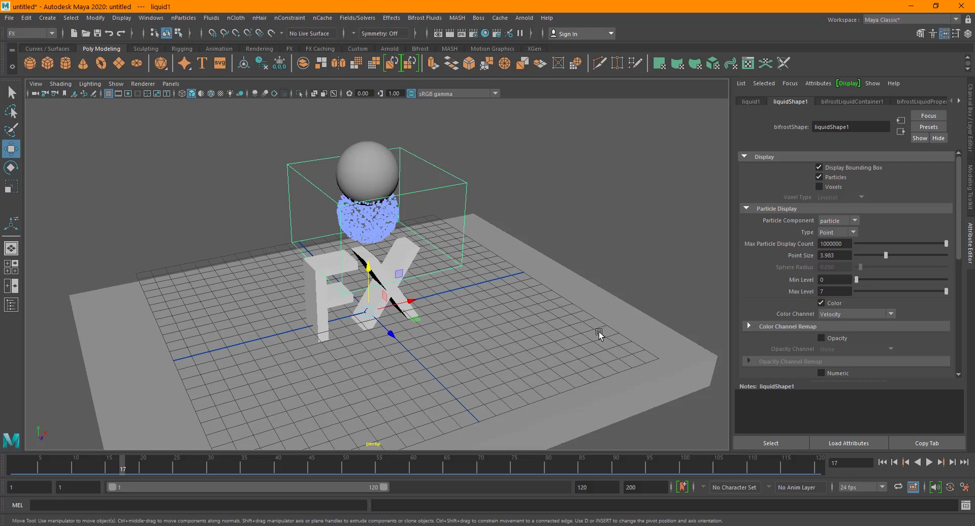
Step: Show the Outliner, set the liquid's particle point size to 2 and clear the selection
left_click(11, 305)
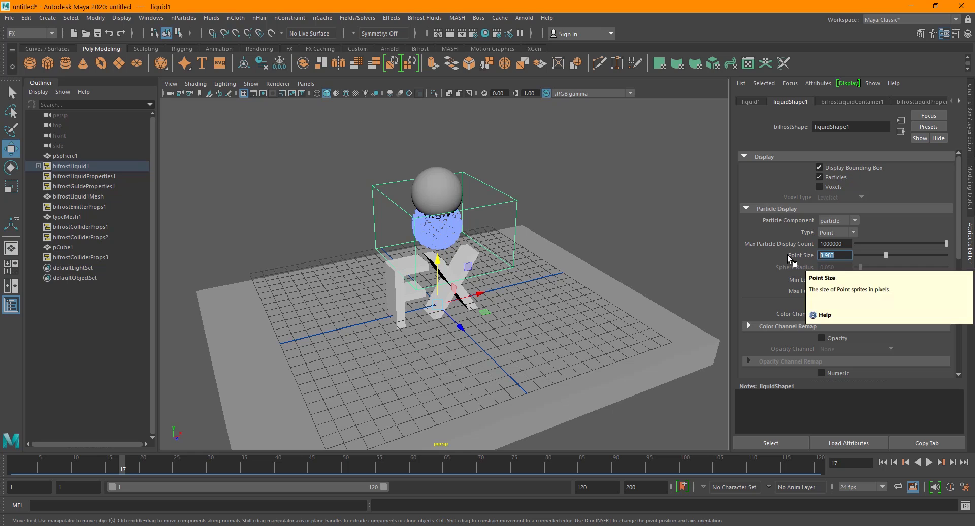
type("2")
key("Return")
left_click(654, 177)
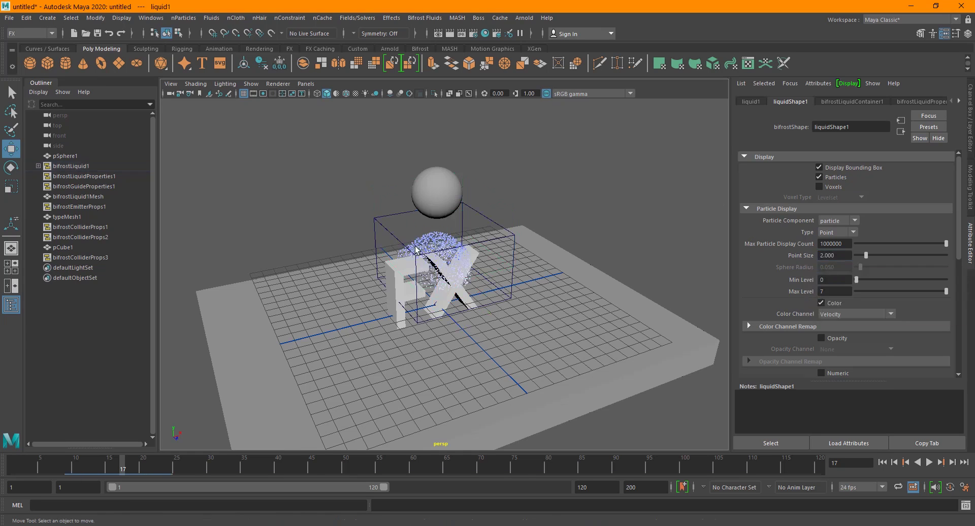
Step: Return to frame 1 and enable Continuous Emission in the properties of bifrostEmitterProps1
scroll(422, 277, "up", 3)
left_click_drag(415, 258, 429, 301, "alt")
left_click(882, 463)
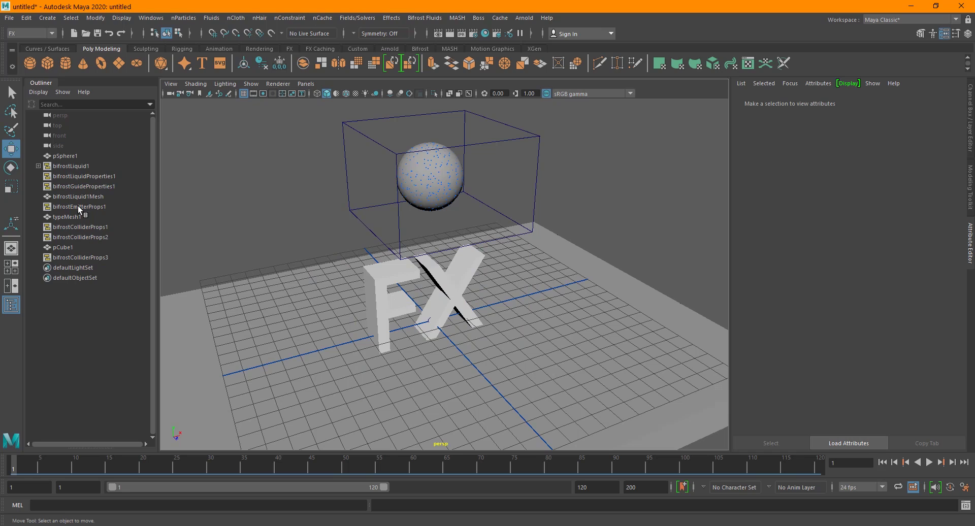
left_click(94, 206)
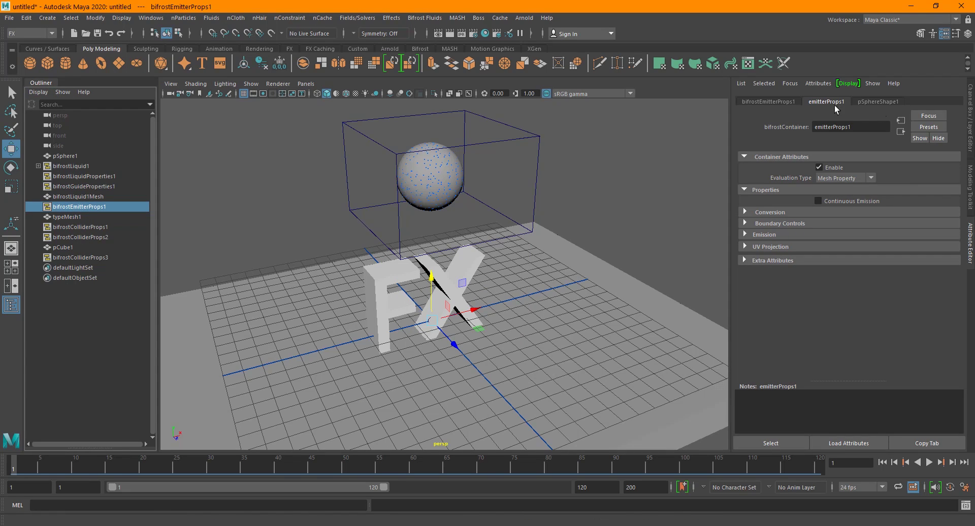
left_click(826, 200)
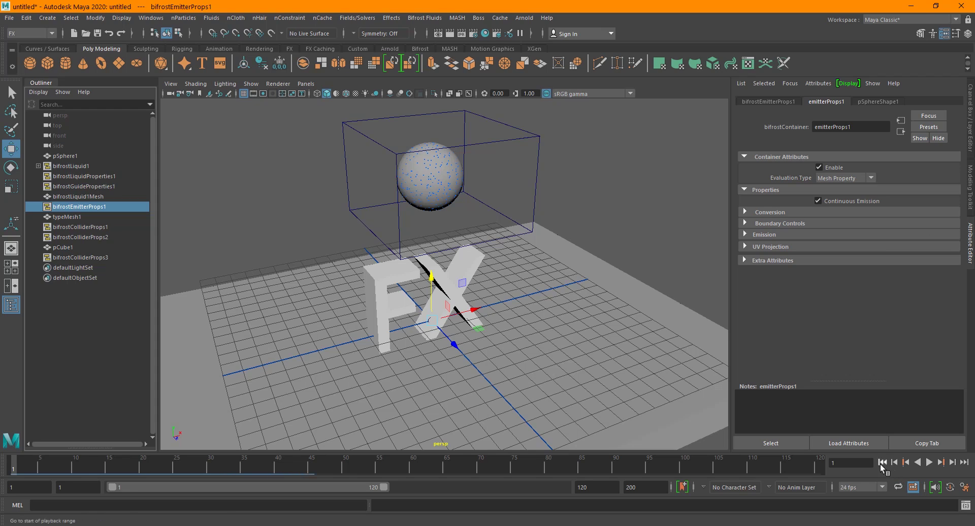
Step: Play the simulation with continuous emission, watch the liquid pour over the text and slab, and stop it
left_click(930, 463)
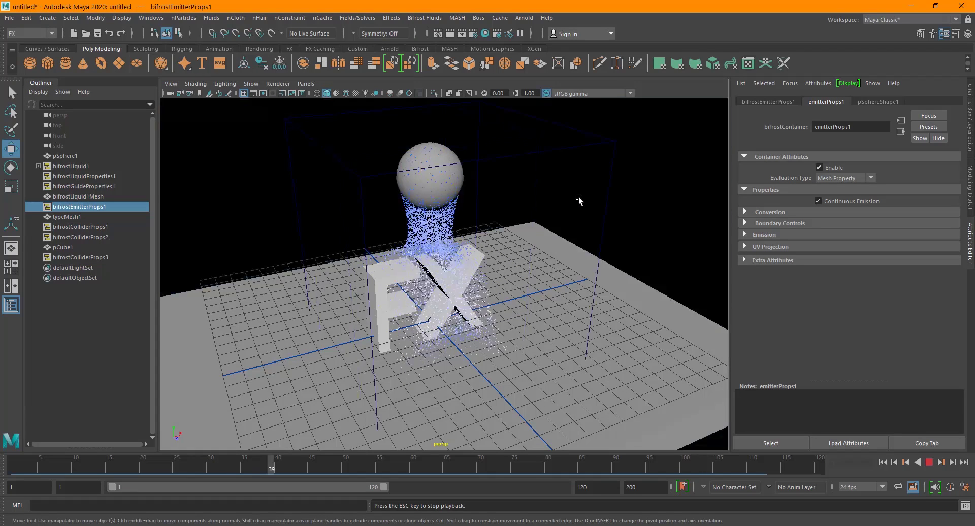
left_click_drag(577, 196, 486, 293, "alt")
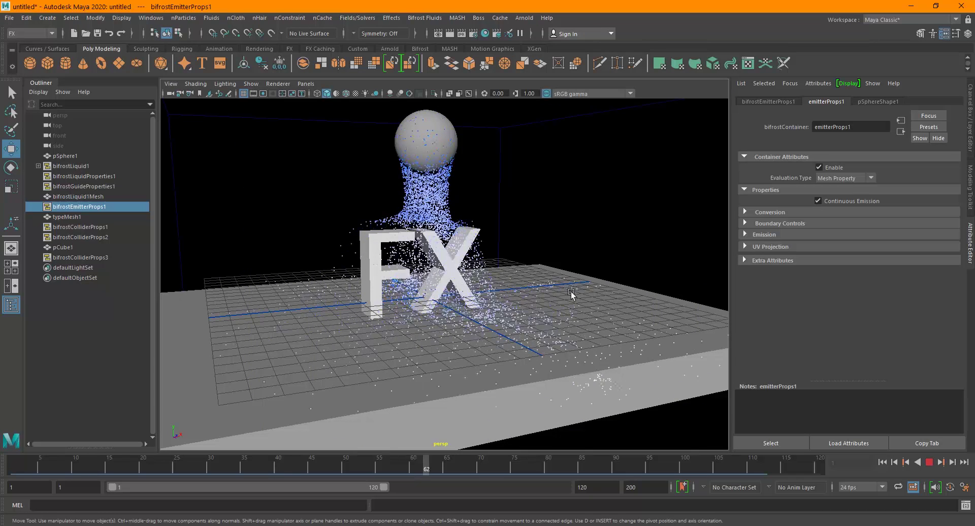
scroll(568, 286, "down", 5)
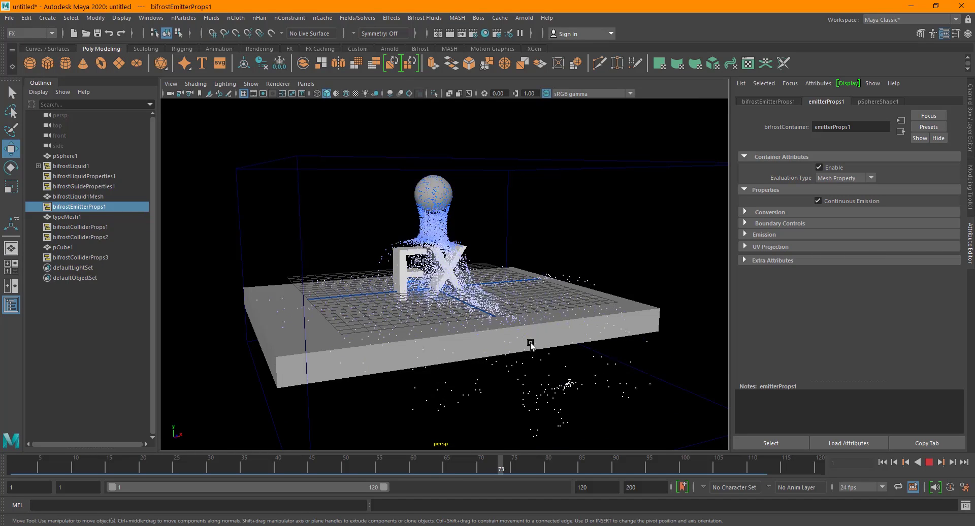
left_click(931, 462)
Step: Examine the particles colliding with the FX letters up close from several angles
left_click_drag(479, 313, 384, 324, "alt")
scroll(423, 323, "up", 6)
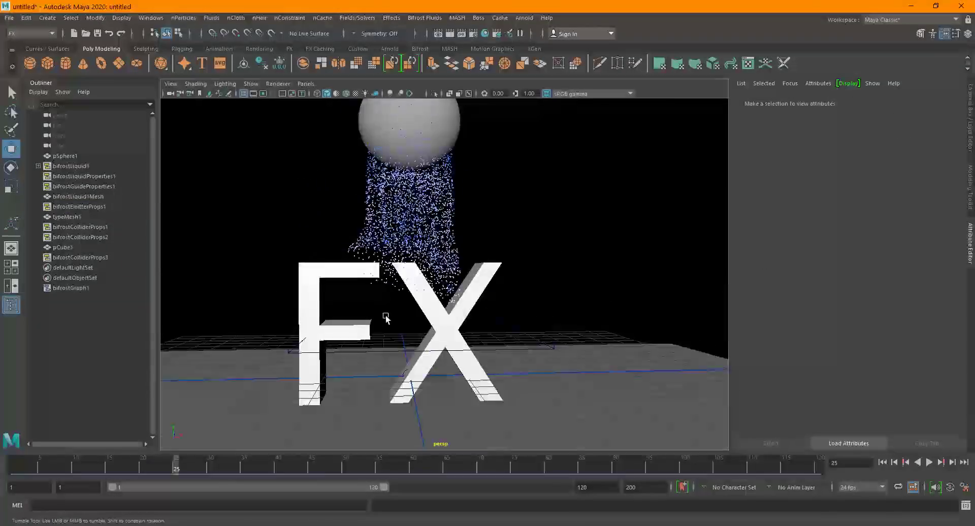
left_click_drag(386, 318, 396, 322, "alt")
middle_click_drag(451, 313, 432, 289, "alt")
scroll(401, 323, "up", 6)
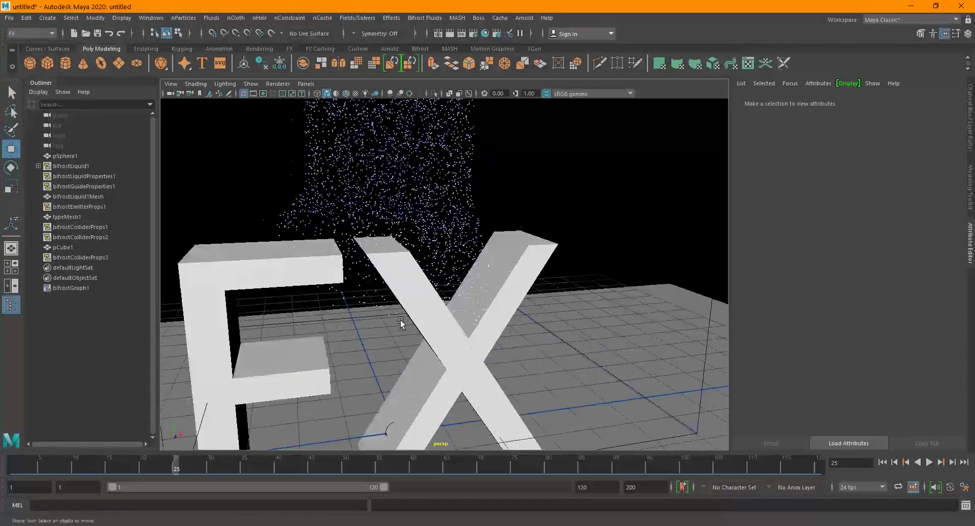
left_click_drag(400, 322, 400, 305, "alt")
left_click_drag(381, 272, 440, 243, "alt")
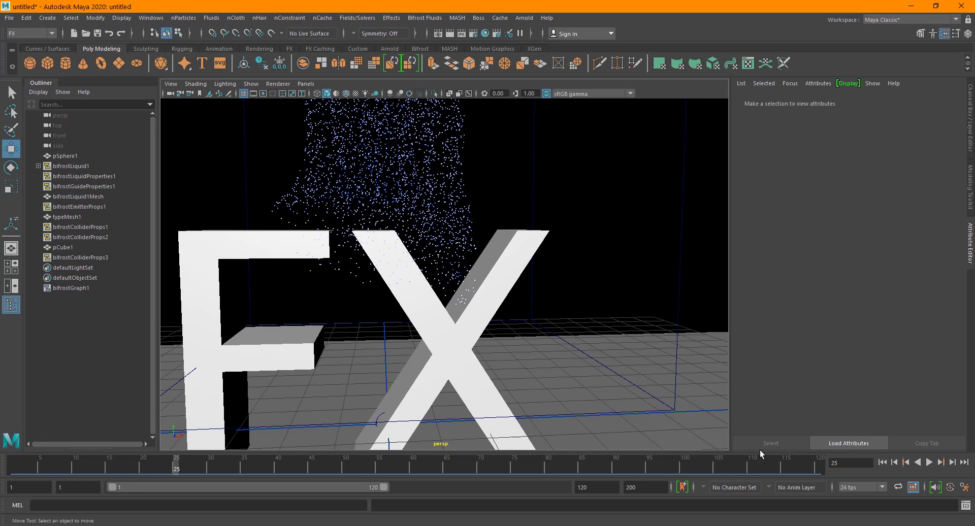
Step: Set Transport Step Adaptivity to 0.5 and Time Step Adaptivity to 0.2 in the properties of bifrostLiquidProperties1
left_click(123, 225)
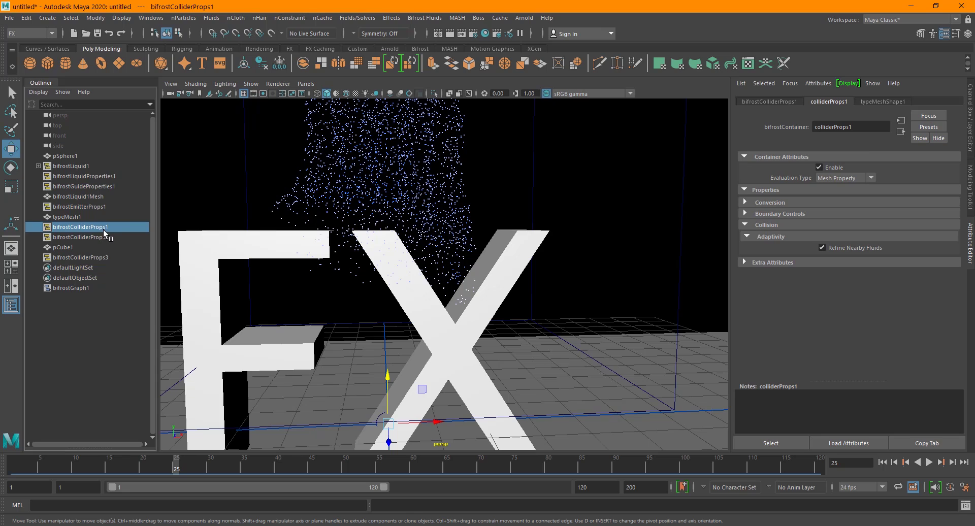
left_click(78, 176)
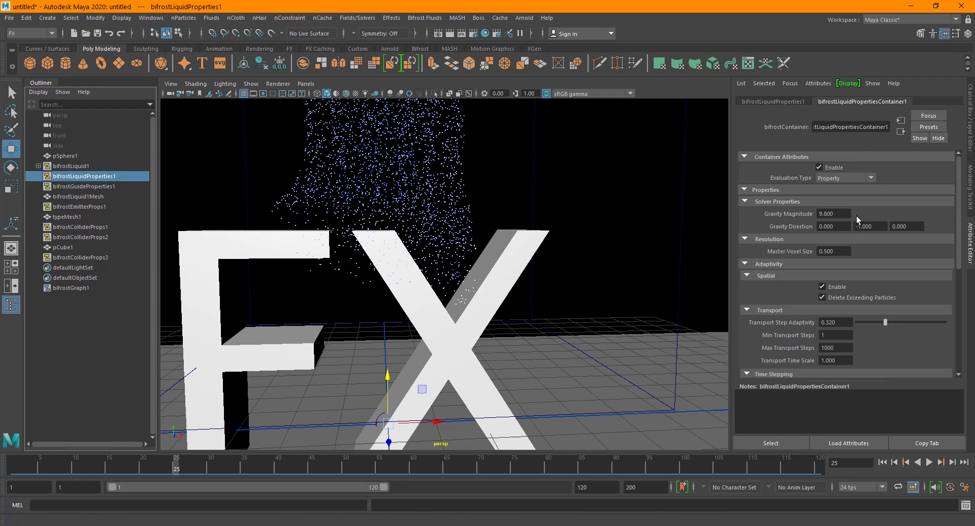
scroll(846, 266, "down", 1)
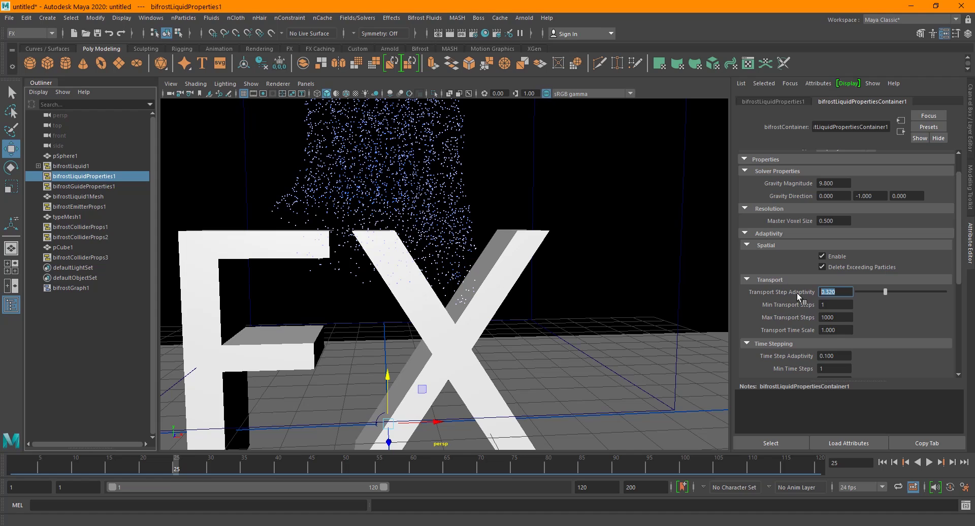
mouse_move(797, 293)
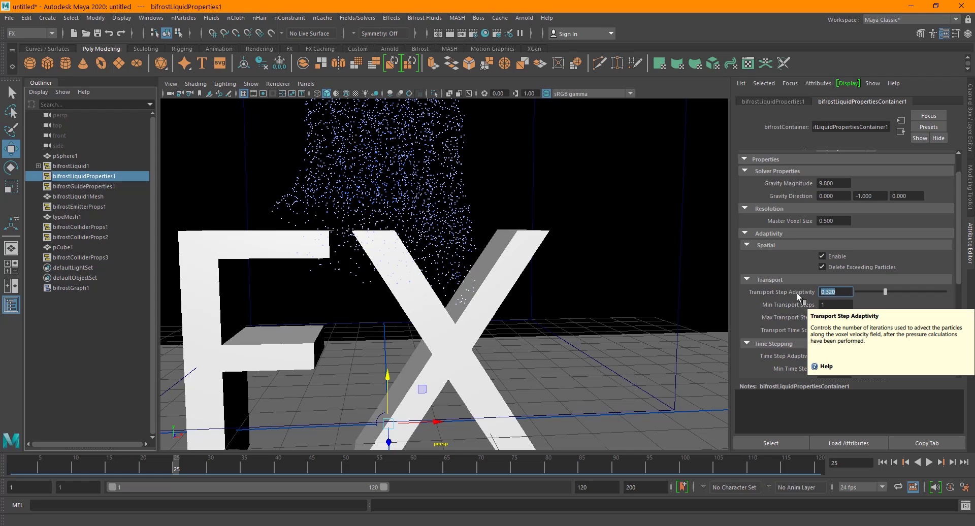
scroll(797, 294, "down", 2)
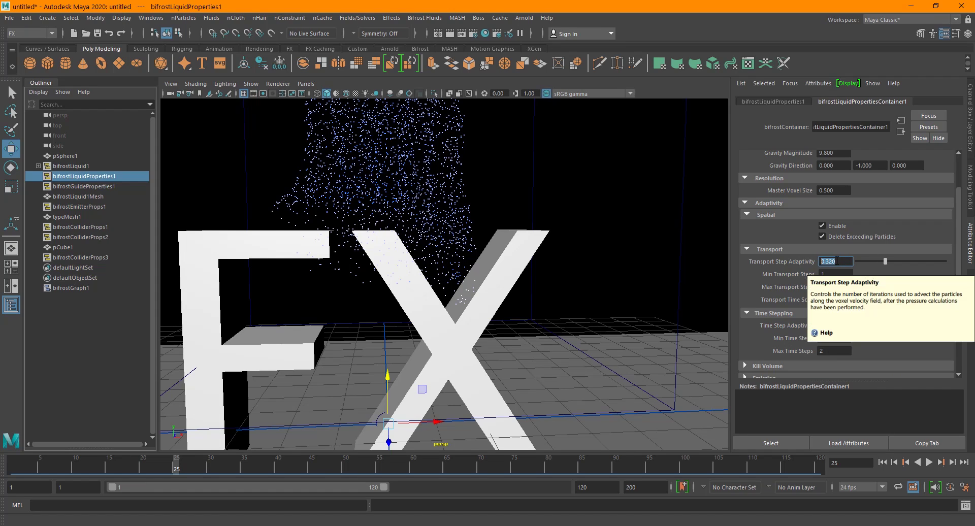
type("0.5")
key("Return")
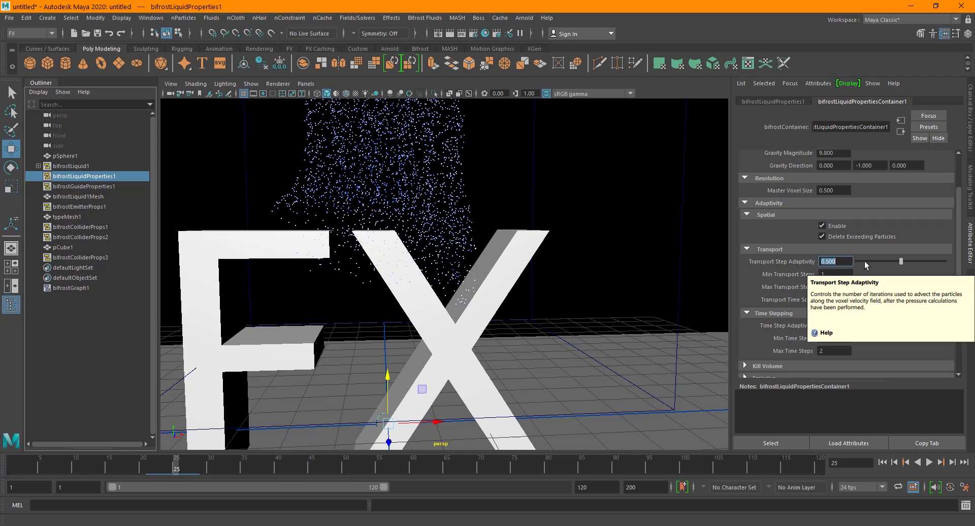
left_click(839, 325)
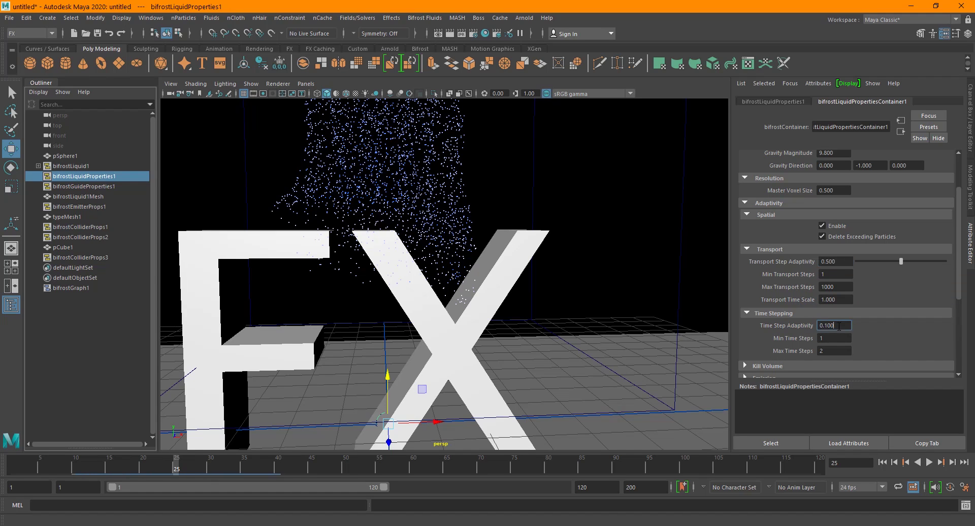
type("0.2")
key("Return")
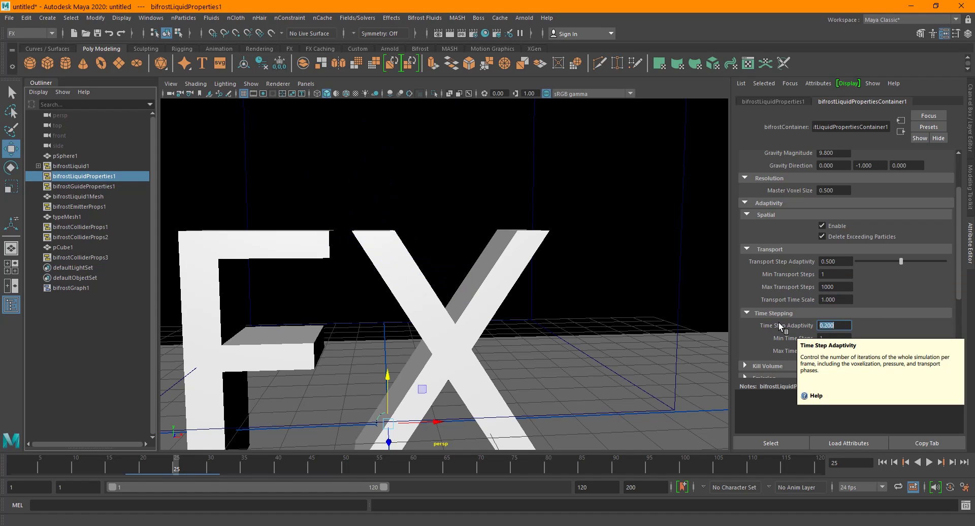
Step: Clear the selection, play the simulation from frame 1, watch the liquid hit the FX text, stop it and return to the start
left_click(588, 247)
scroll(587, 247, "down", 5)
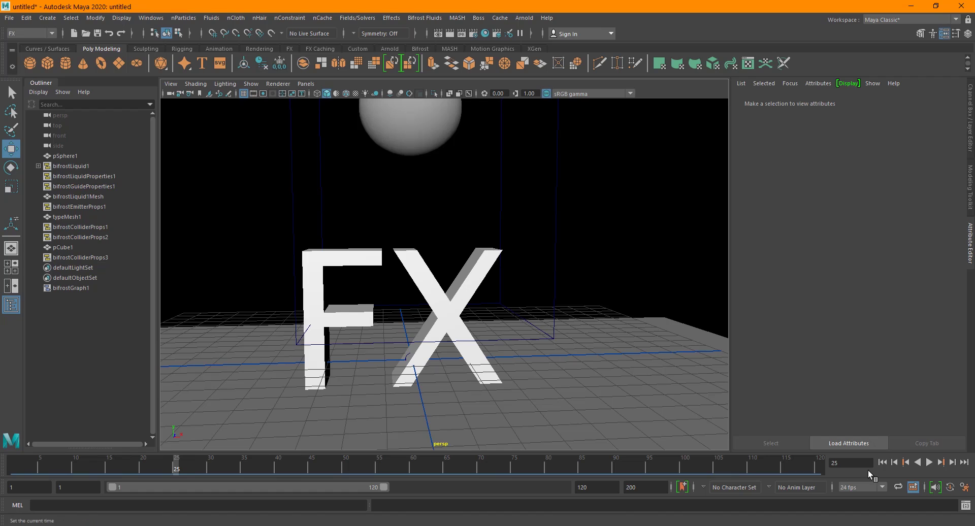
left_click(882, 462)
left_click(930, 462)
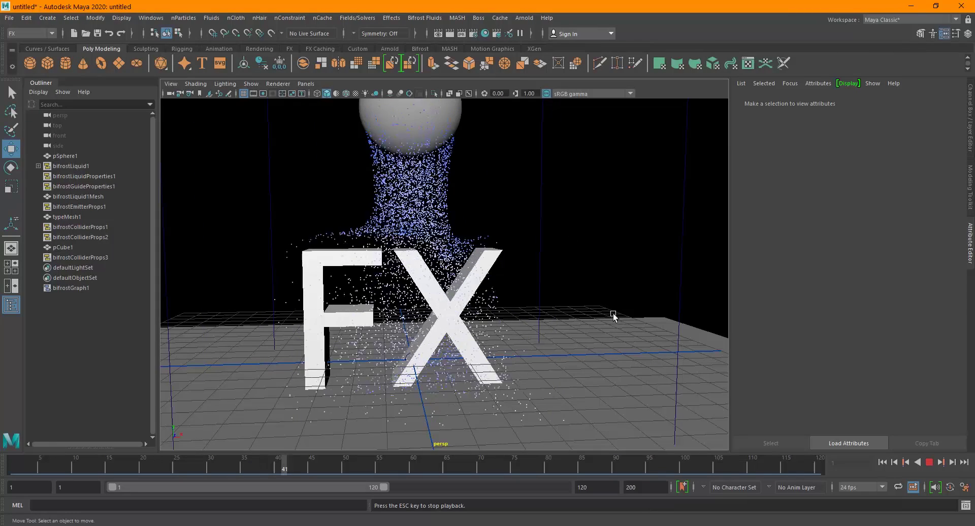
left_click(929, 463)
left_click(882, 462)
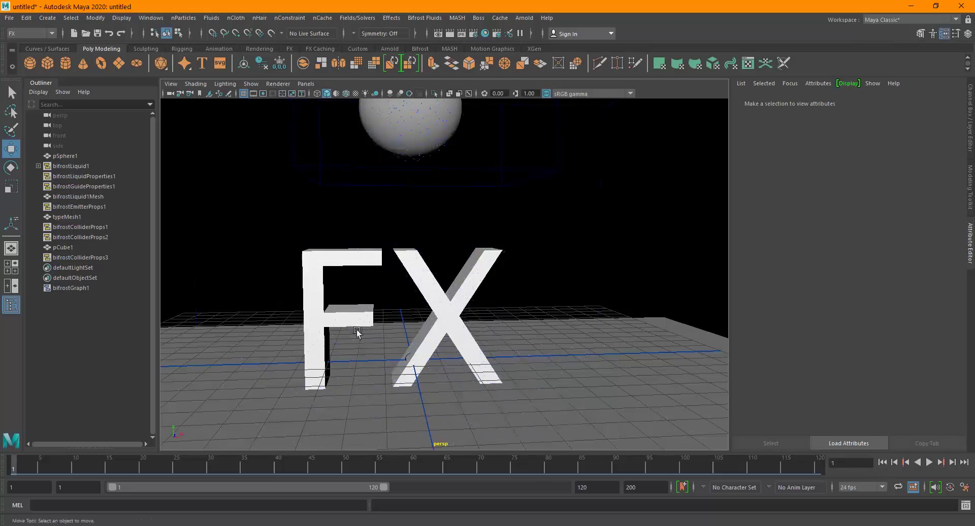
Step: Select the liquid by its bounding box and set its Master Voxel Size to 0.3
left_click_drag(386, 264, 490, 310, "alt")
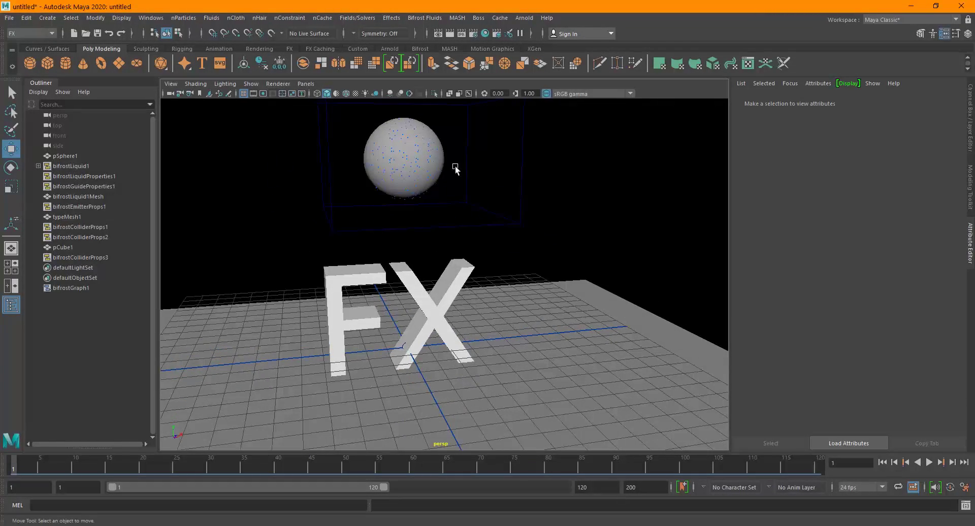
left_click(482, 224)
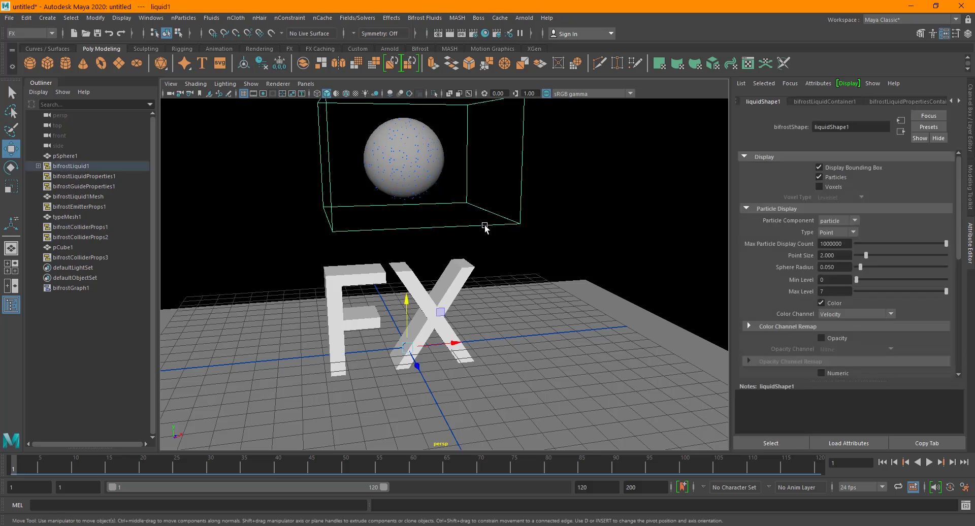
left_click_drag(485, 226, 440, 258, "alt")
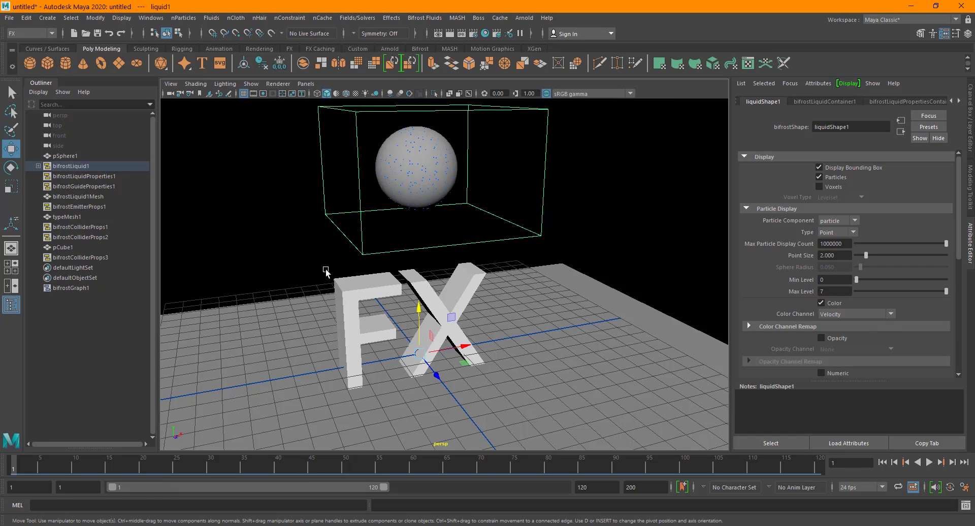
left_click(842, 101)
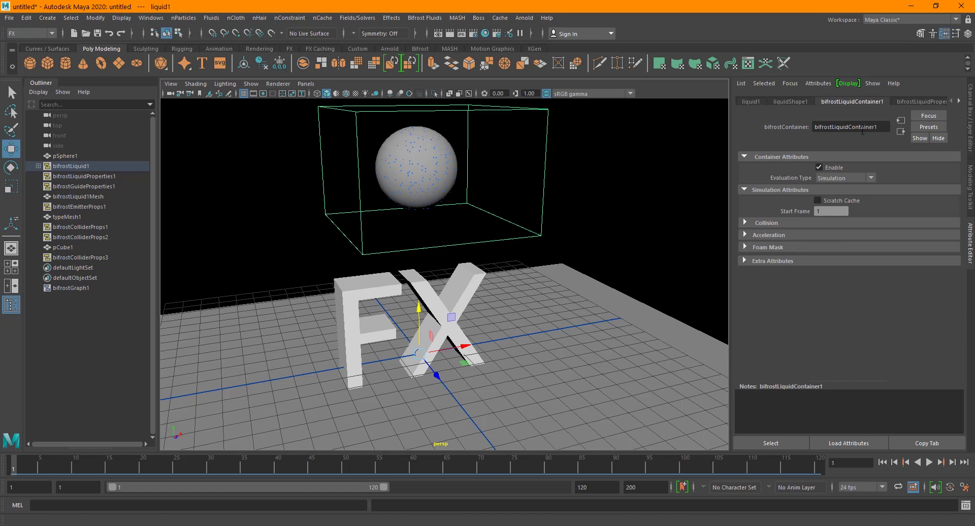
left_click(907, 102)
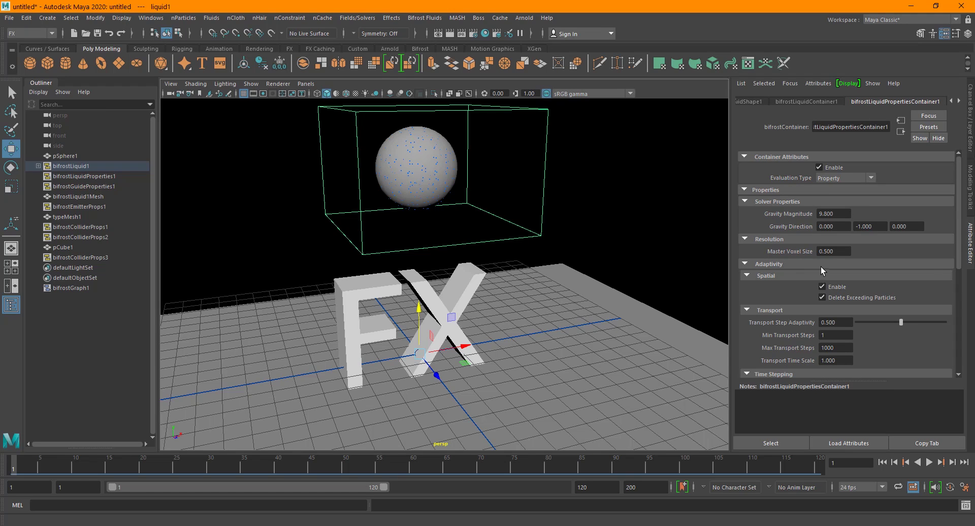
left_click(841, 251)
type("0.3")
key("Return")
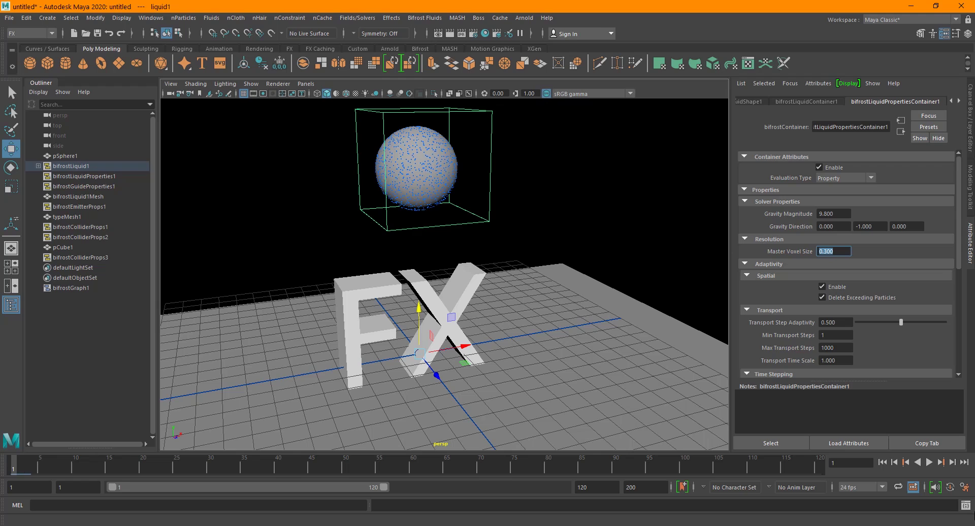
Step: Play the finer simulation, watch the liquid splash over the text and slab from another angle, and return to frame 1
left_click(929, 462)
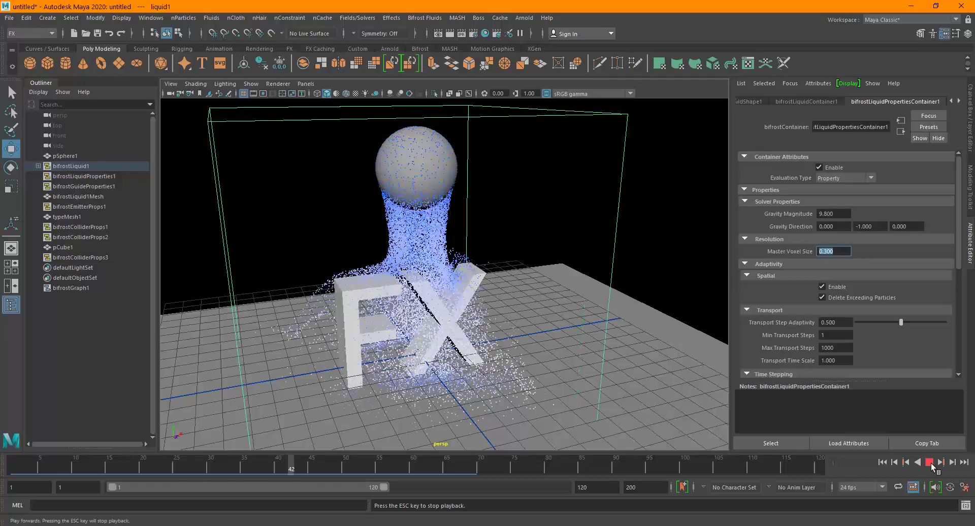
left_click(930, 462)
scroll(474, 369, "down", 5)
left_click_drag(474, 370, 528, 350, "alt")
left_click(929, 462)
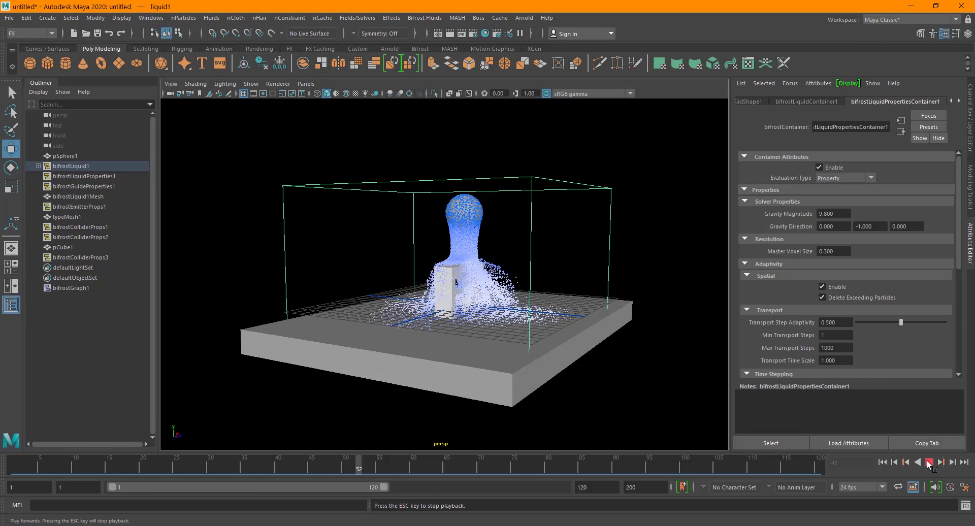
left_click(929, 462)
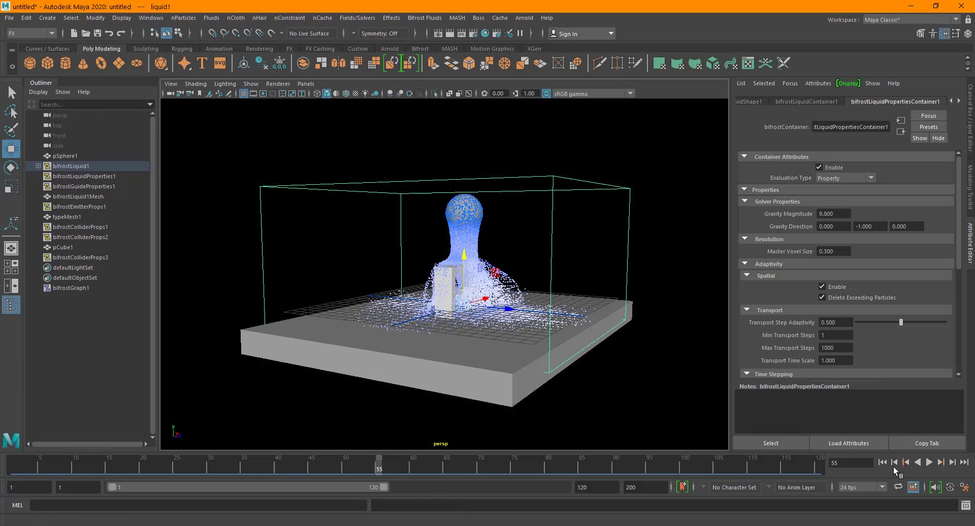
left_click(883, 462)
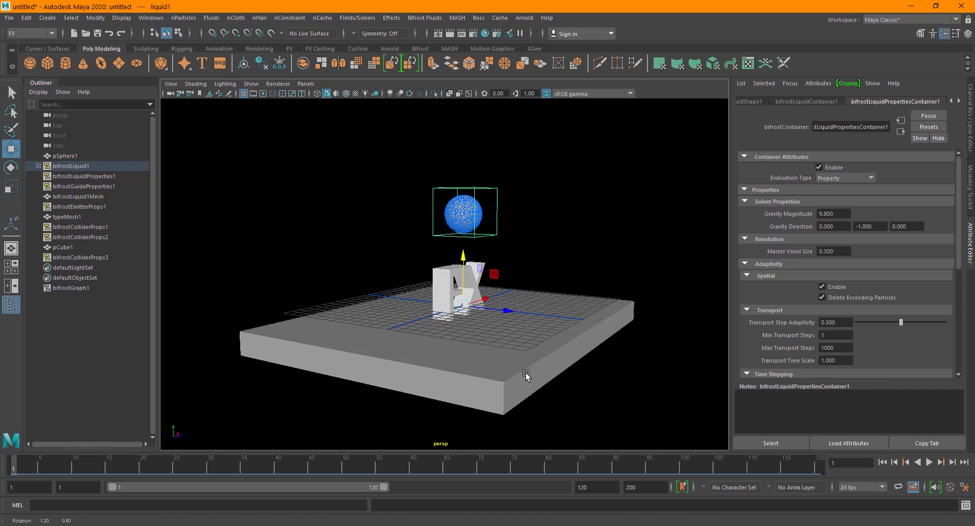
Step: Select the slab's top face and extrude it inward with an offset of about 0.87 to form a rim
left_click_drag(526, 373, 544, 374, "alt")
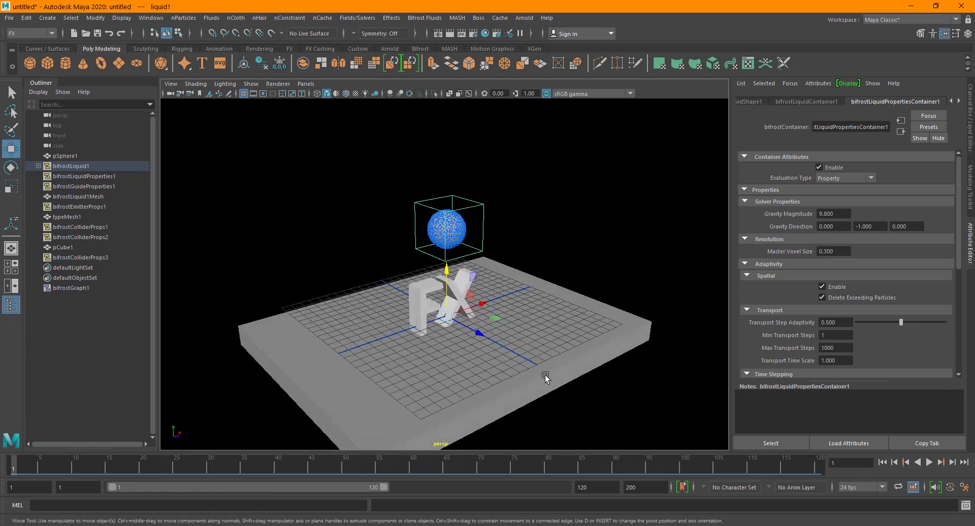
left_click(562, 370)
right_click_drag(590, 226, 583, 258)
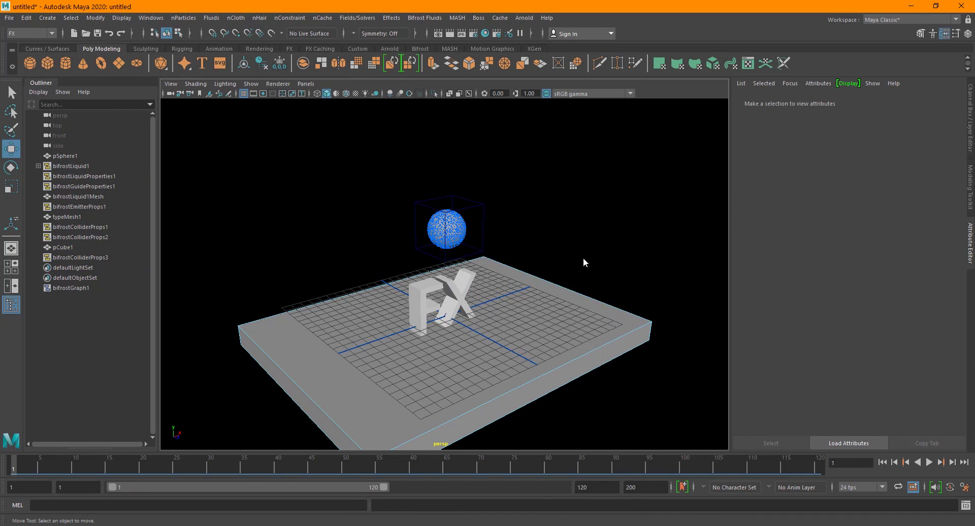
left_click_drag(519, 356, 482, 357, "alt")
right_click(543, 338)
right_click_drag(544, 340, 543, 253)
left_click(556, 344)
key("ctrl+e")
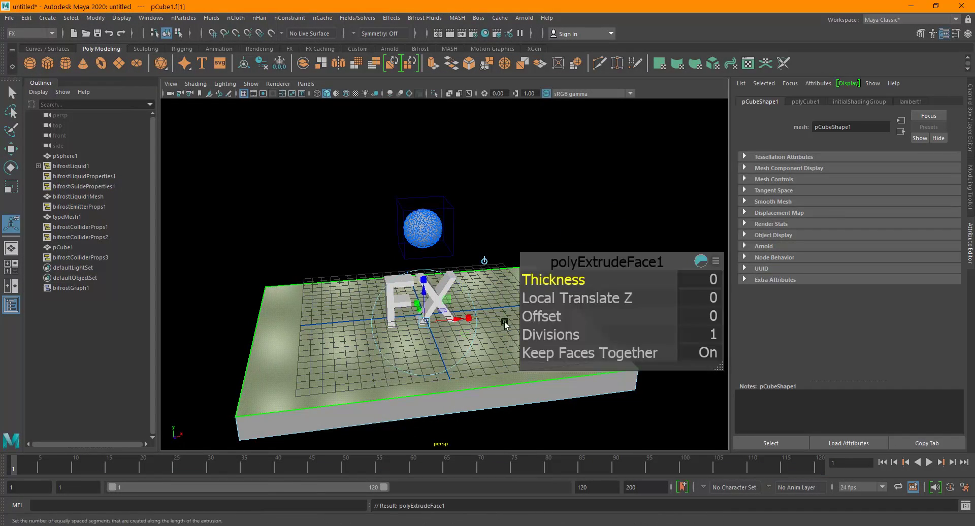
left_click_drag(541, 316, 573, 314)
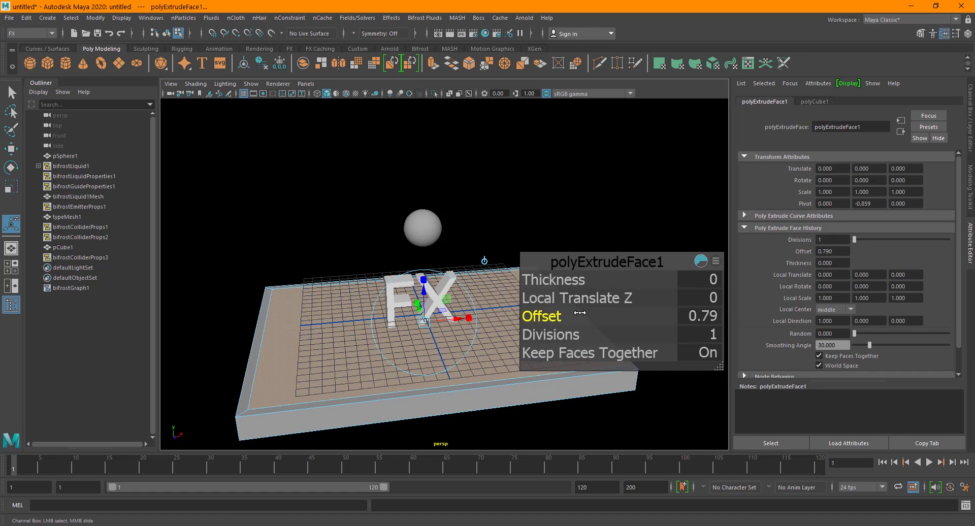
key("w")
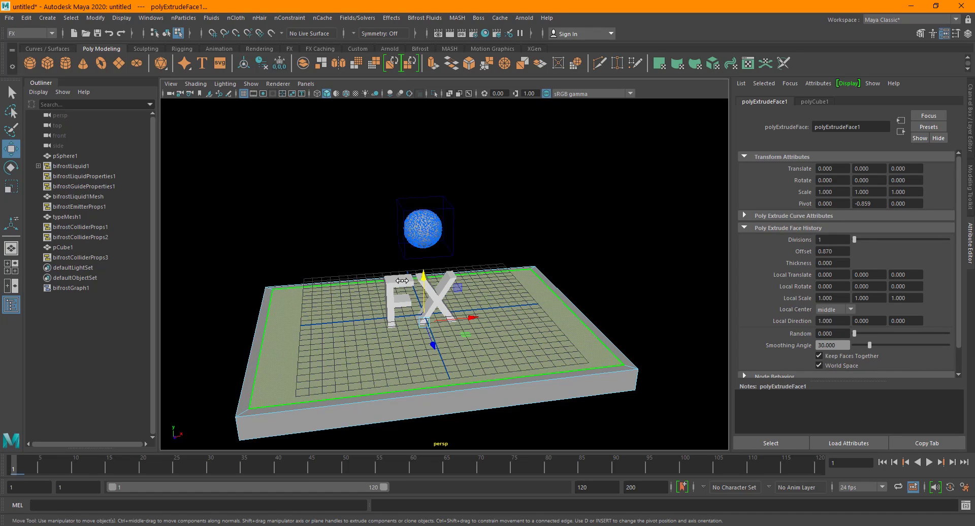
Step: Extrude the slab's inner top face downward with a thickness of about -0.97 and return to object selection
key("ctrl+e")
left_click_drag(549, 280, 500, 286)
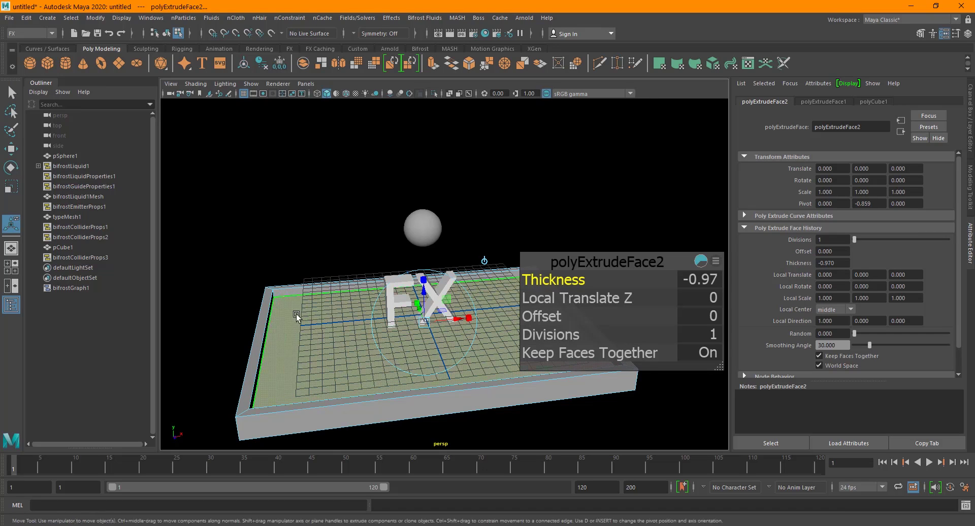
key("w")
right_click_drag(295, 312, 325, 272)
Step: Scale the hollowed slab up in height into a deep open box and raise it slightly around the FX text
key("r")
left_click_drag(419, 290, 471, 3)
left_click_drag(424, 287, 422, 277)
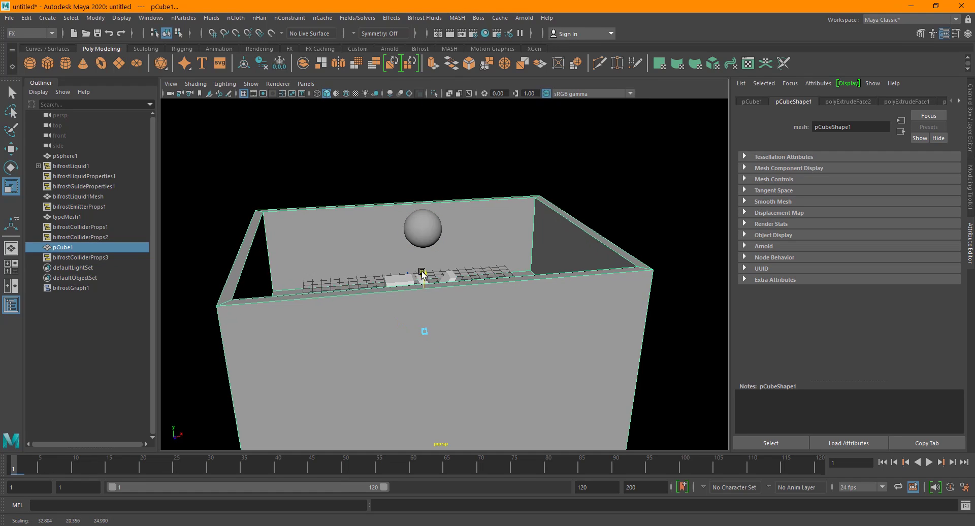
key("w")
left_click_drag(474, 348, 451, 322, "alt")
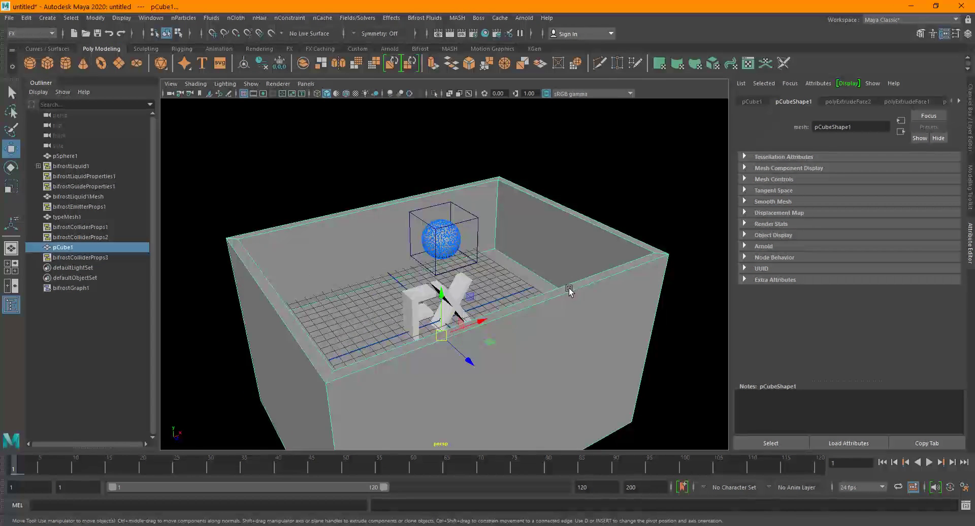
mouse_move(446, 420)
left_mouse_down("alt")
mouse_move(450, 407)
mouse_move(440, 410)
left_mouse_up("alt")
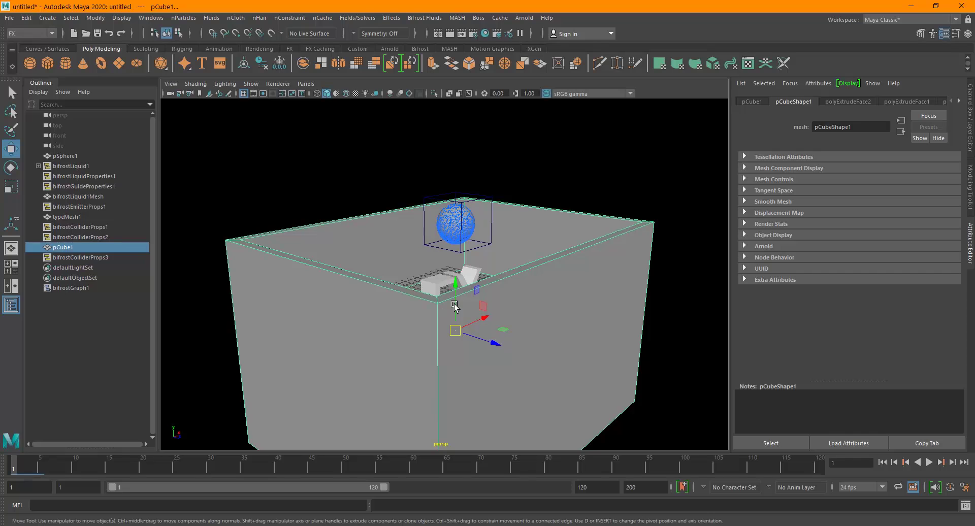
left_click_drag(456, 305, 455, 295)
left_click_drag(517, 340, 566, 359, "alt")
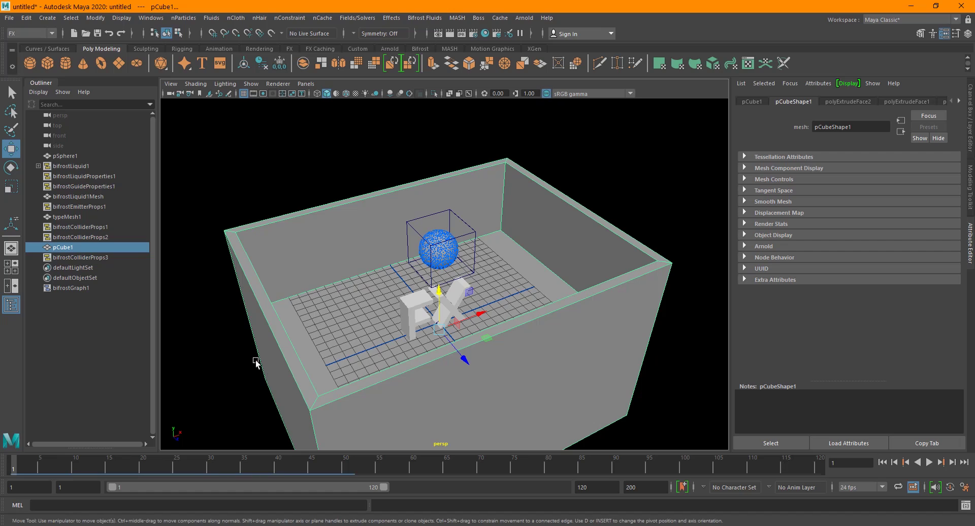
Step: Delete the FX text mesh from inside the box
scroll(505, 327, "up", 2)
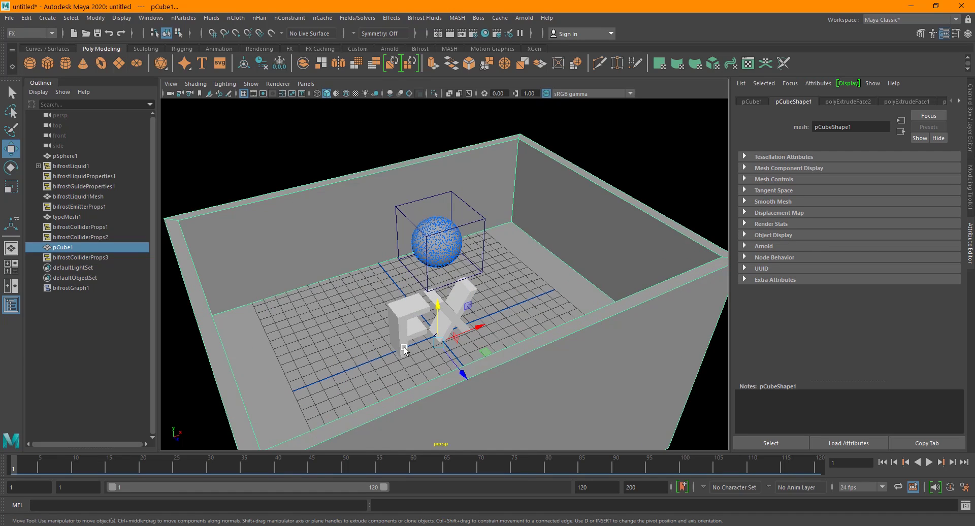
left_click_drag(381, 348, 389, 349, "alt")
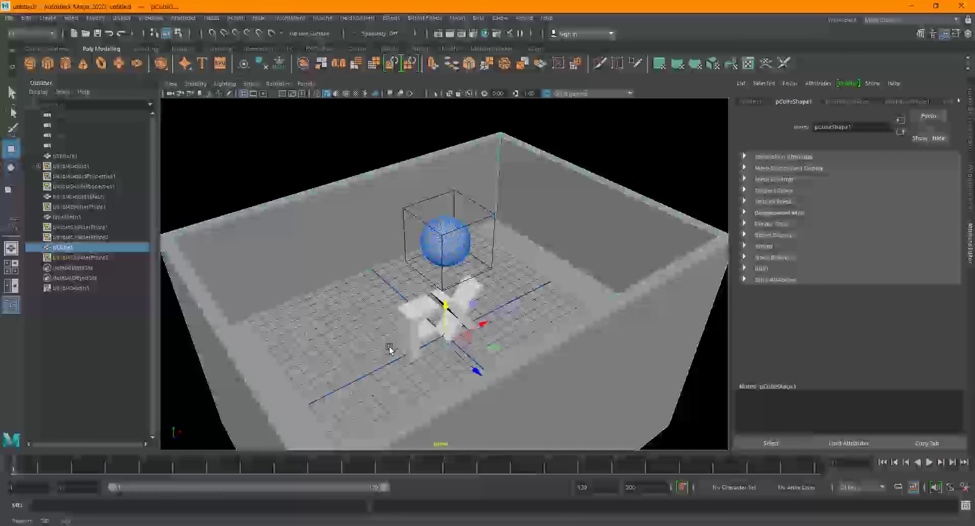
left_click(420, 323)
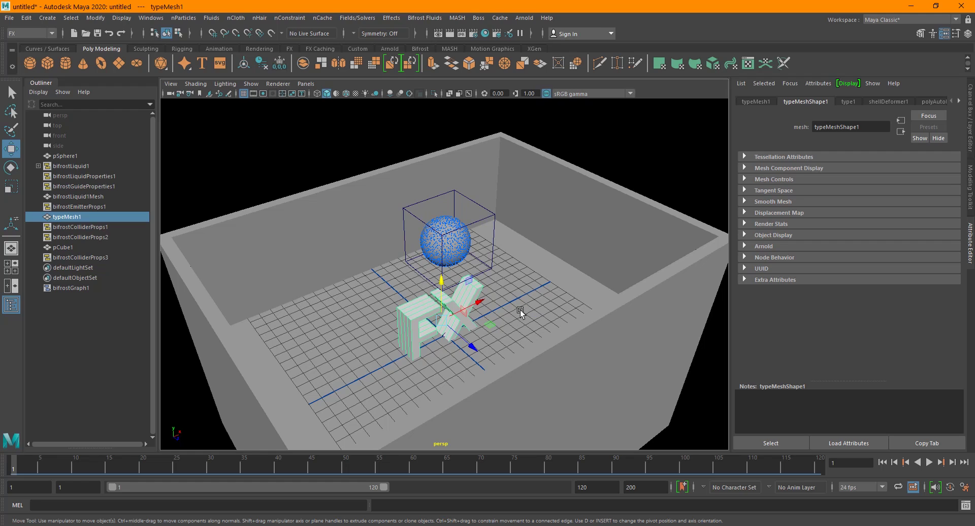
key("Delete")
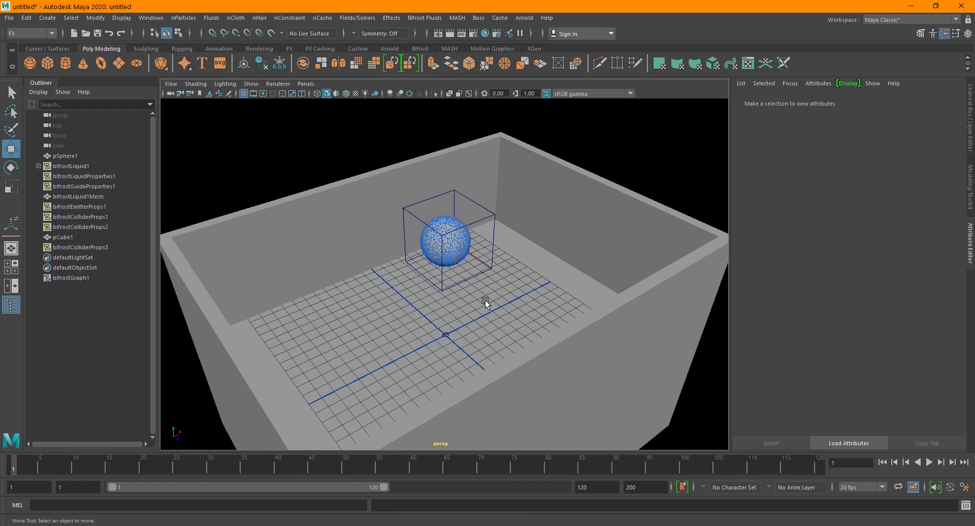
Step: Create a polygon cylinder at the grid centre and raise it below the emitter sphere to a height of about 2.98
right_click(495, 297, "shift")
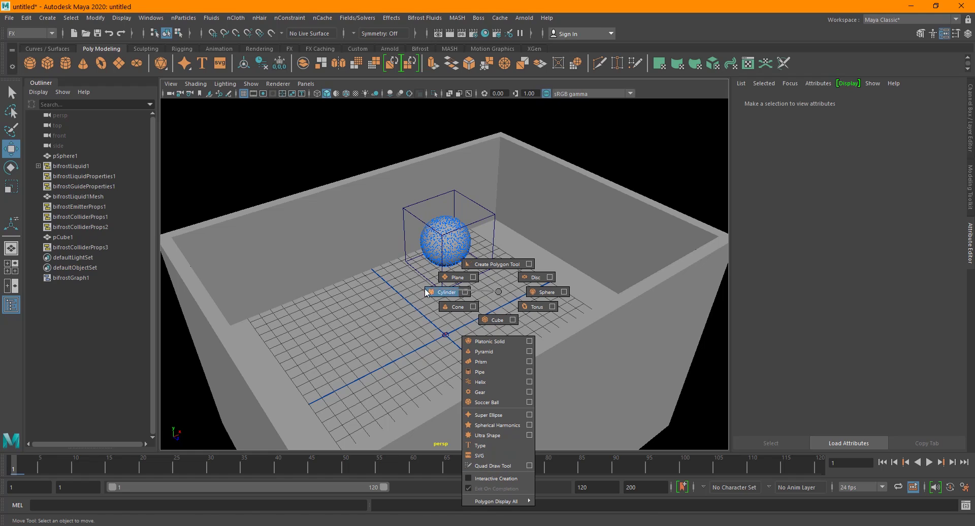
left_click(441, 292)
left_click_drag(445, 304, 445, 276)
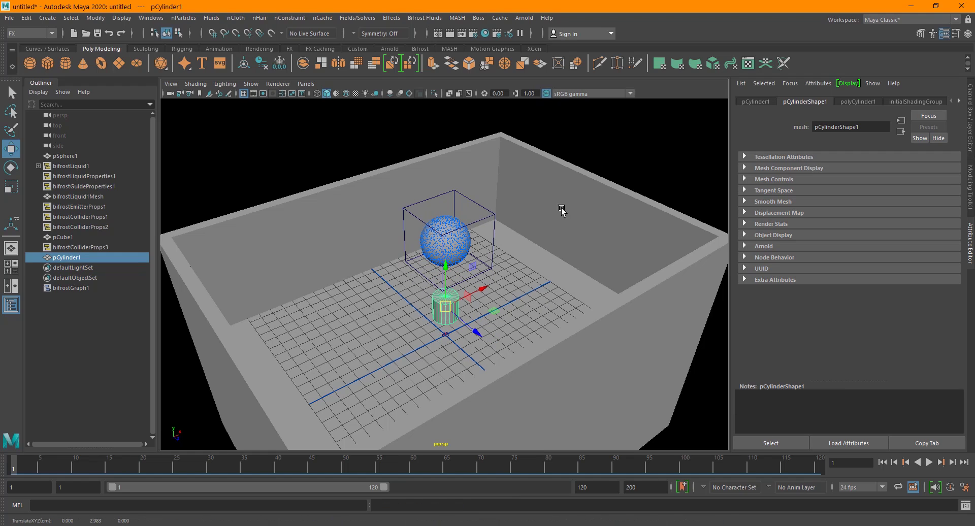
Step: Rotate the cylinder 90 degrees about Z so it lies horizontally
key("e")
left_click_drag(430, 279, 379, 377)
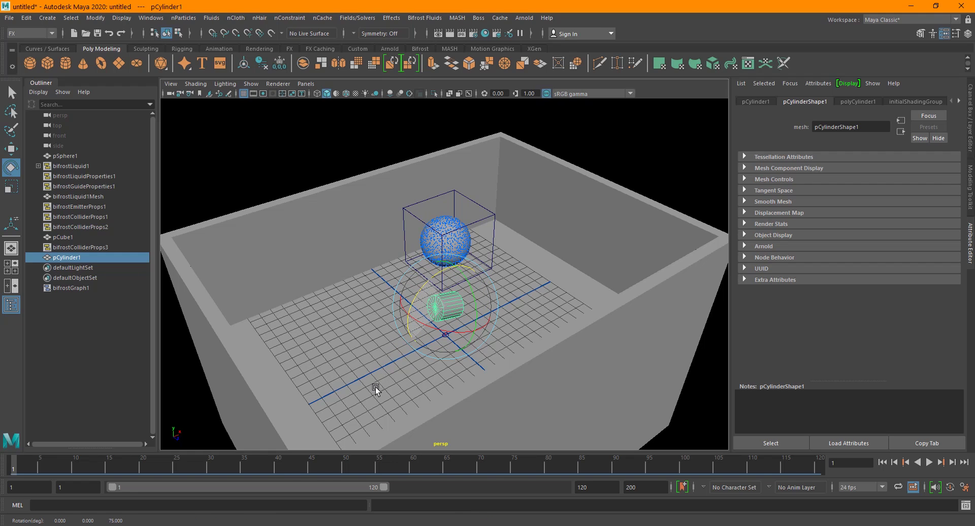
left_click_drag(372, 413, 394, 445)
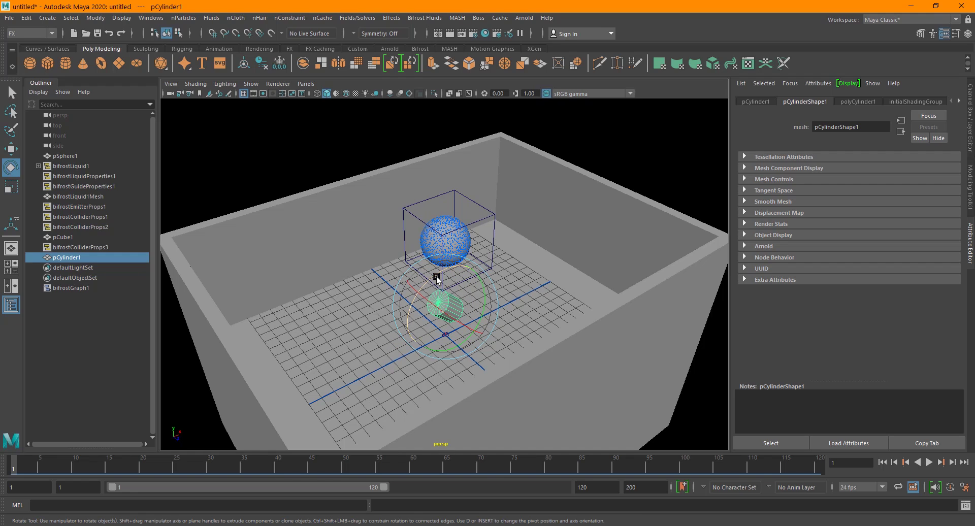
left_click_drag(436, 279, 418, 305)
key("w")
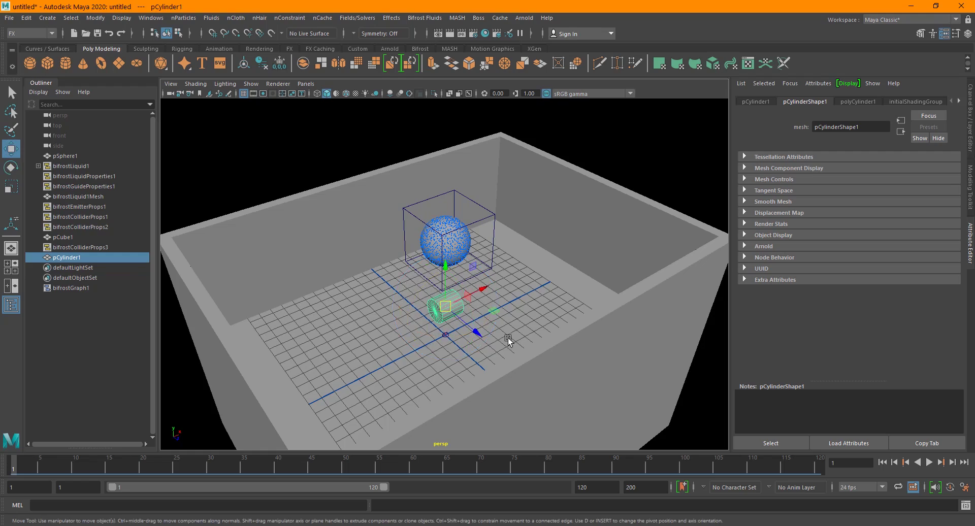
Step: Set the cylinder's Subdivisions Caps to 0
left_click_drag(508, 340, 418, 327, "alt")
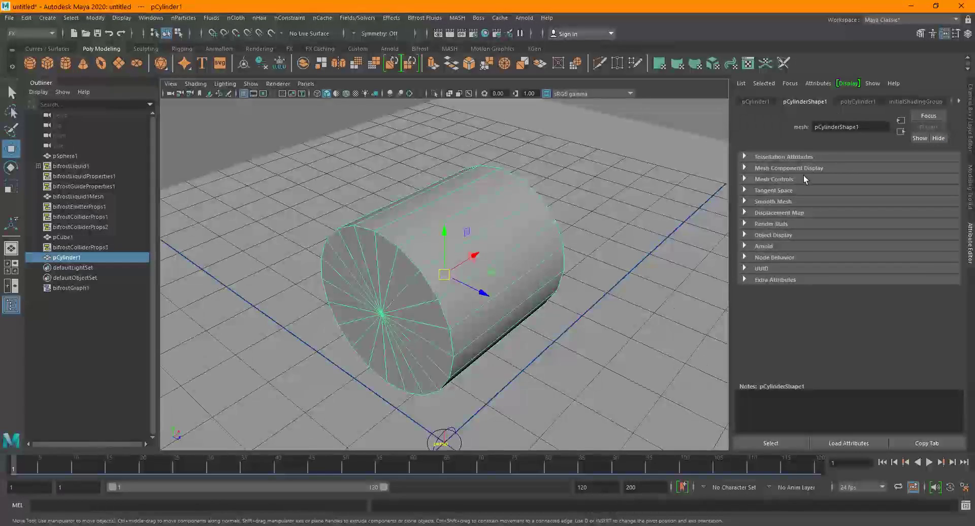
key("t")
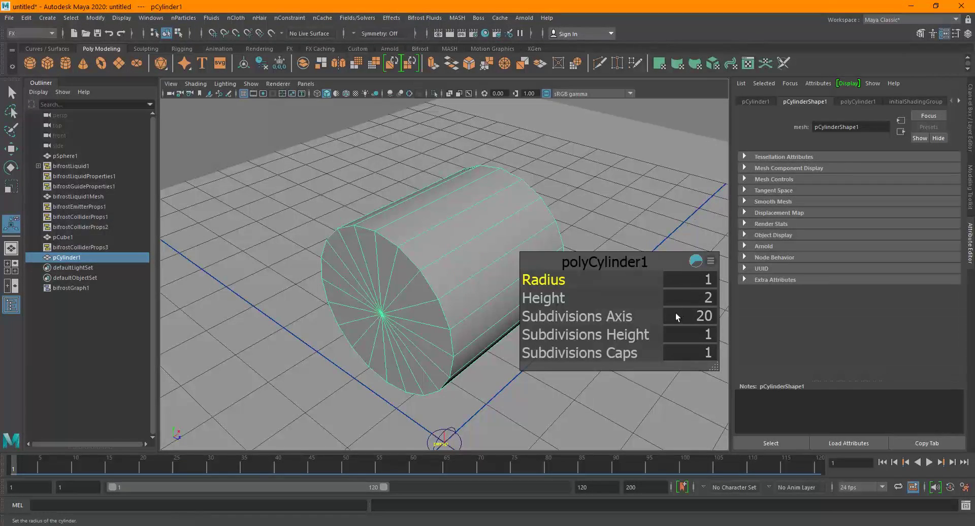
left_click(689, 349)
type("0")
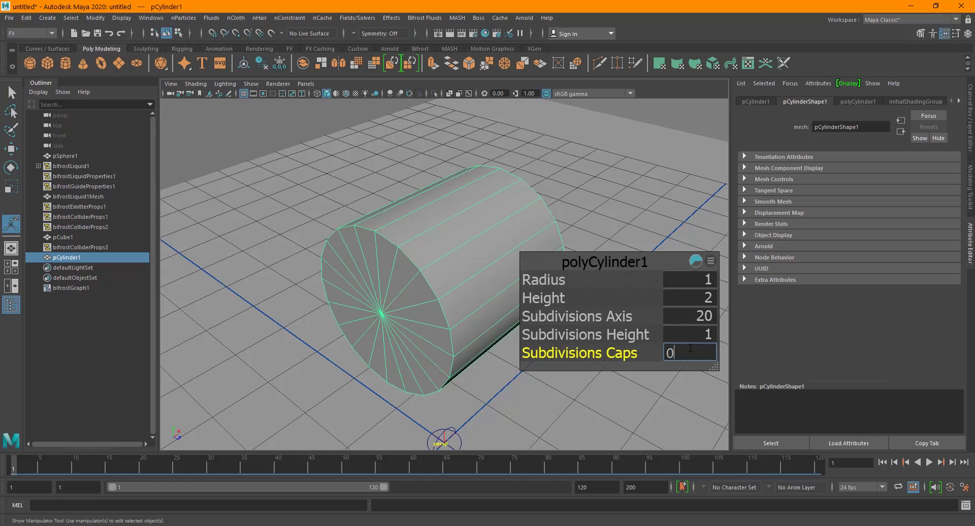
key("Return")
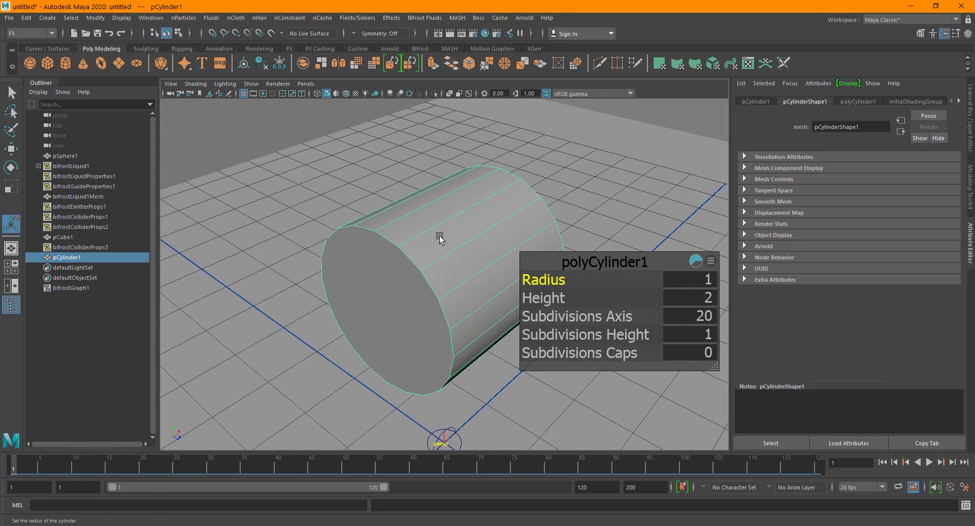
scroll(447, 241, "down", 4)
key("r")
scroll(459, 260, "down", 3)
mouse_move(445, 275)
left_mouse_down()
mouse_move(473, 265)
mouse_move(456, 274)
left_mouse_up()
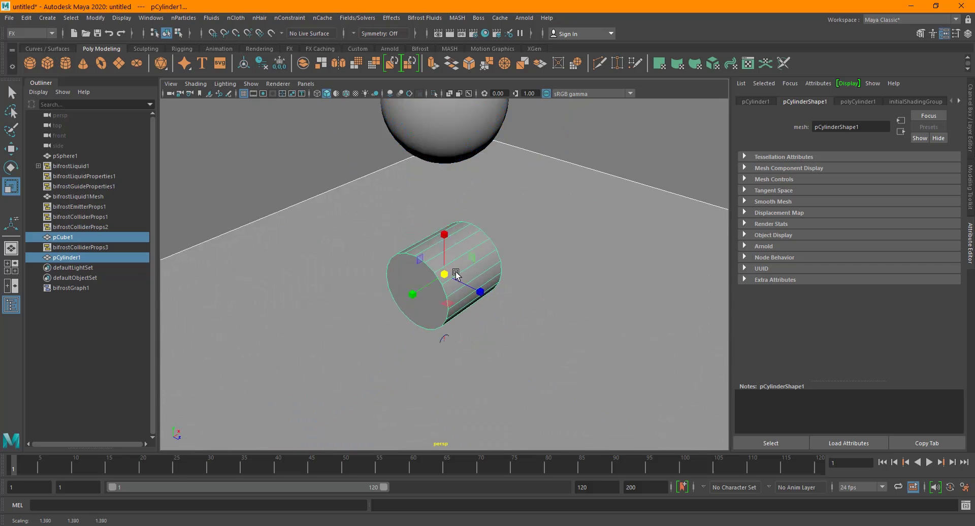
key("ctrl+z")
Step: Select only the cylinder, scale it uniformly to about 1.43 and return to the first frame
left_click(550, 254)
left_click(461, 245)
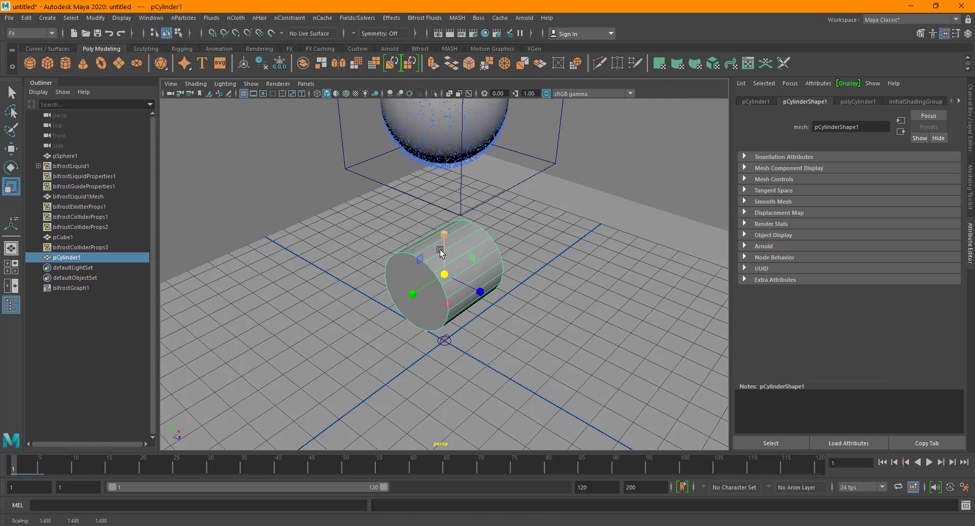
scroll(477, 303, "down", 5)
scroll(477, 303, "up", 5)
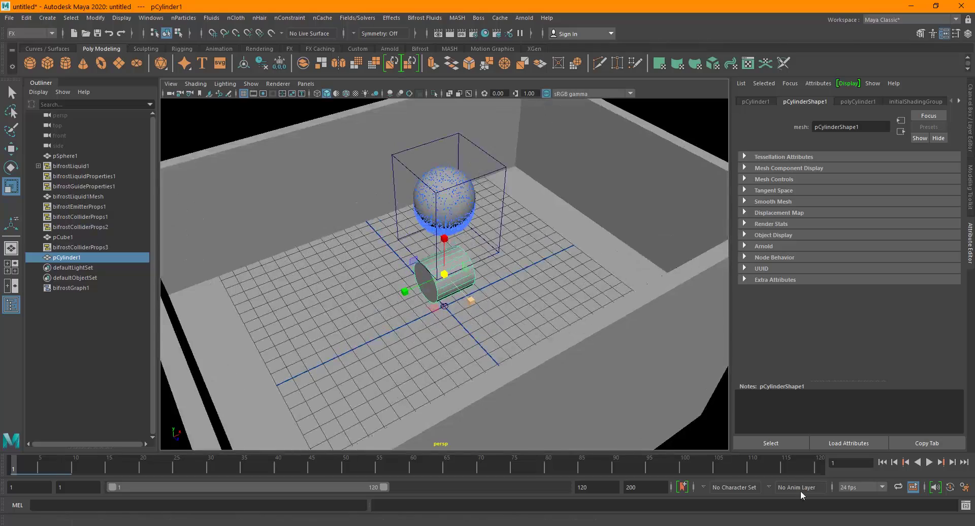
left_click(883, 462)
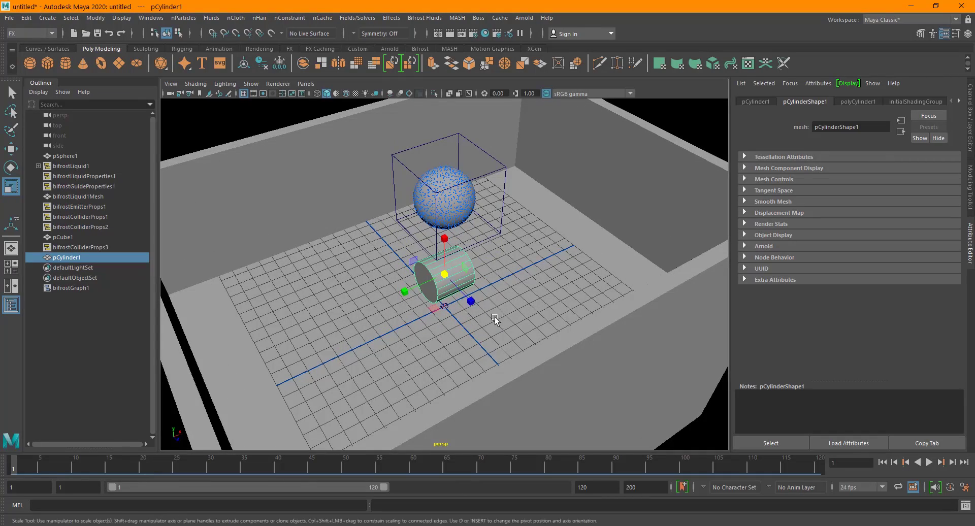
Step: Enlarge the cylinder uniformly a little more, to a scale of about 1.59
key("f")
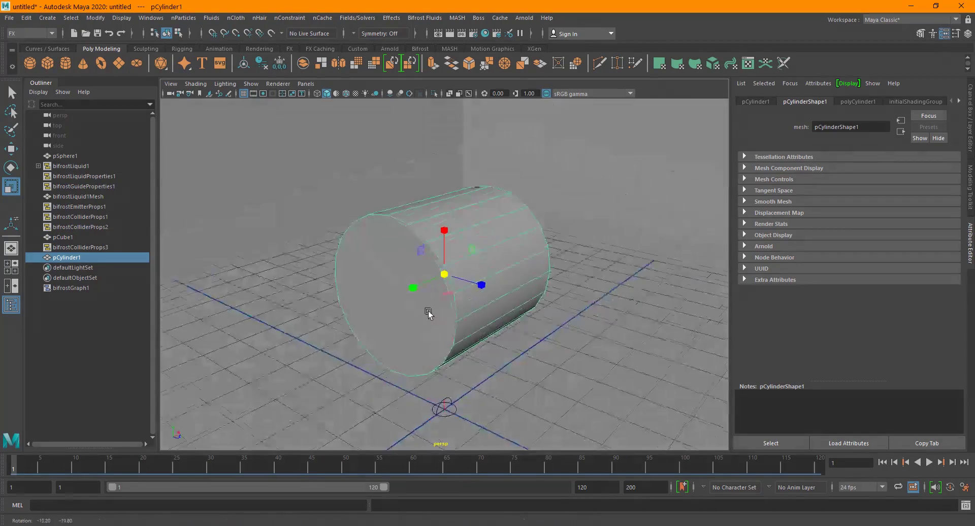
scroll(387, 302, "down", 8)
left_click_drag(406, 317, 348, 328, "alt")
scroll(442, 300, "up", 8)
scroll(474, 286, "down", 8)
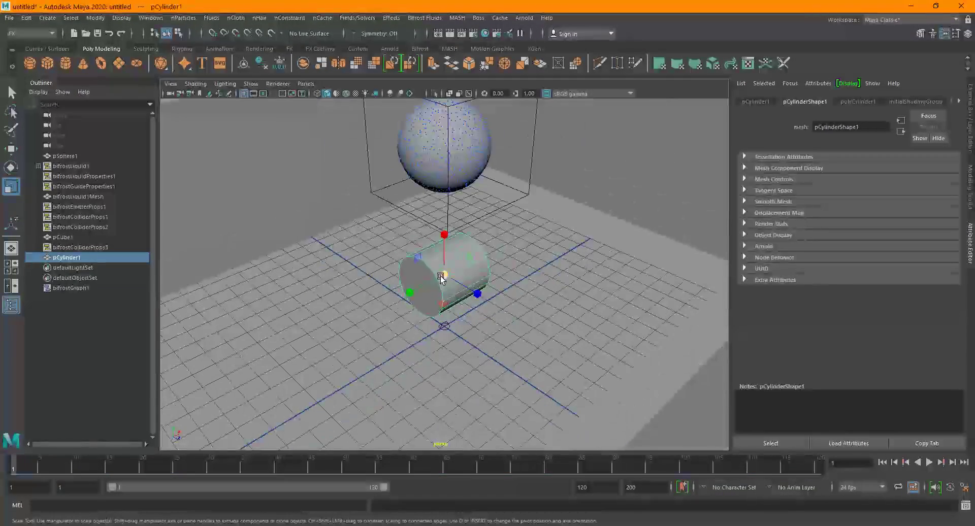
left_click_drag(444, 275, 455, 267)
Step: Select both end caps of the cylinder and extrude them inward with an offset of 0.73
right_click_drag(462, 245, 463, 256)
left_click(422, 283)
left_click_drag(470, 328, 357, 344, "alt")
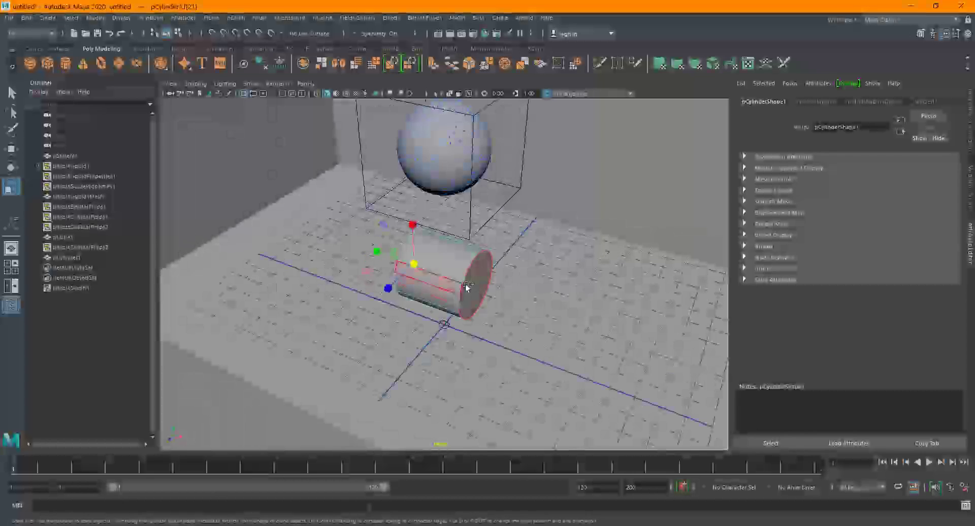
left_click(471, 290, "shift")
key("ctrl+e")
left_click_drag(542, 315, 584, 312)
key("w")
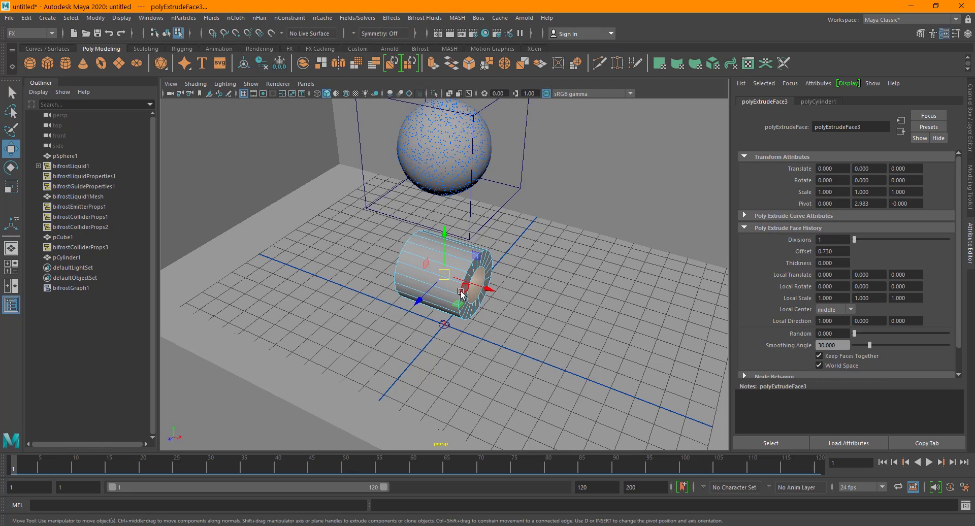
Step: Extrude the two inset cap faces outward with a thickness of 3.96 to form an axle on both ends
key("ctrl+e")
left_click_drag(685, 279, 704, 277)
left_click_drag(585, 305, 531, 326, "alt")
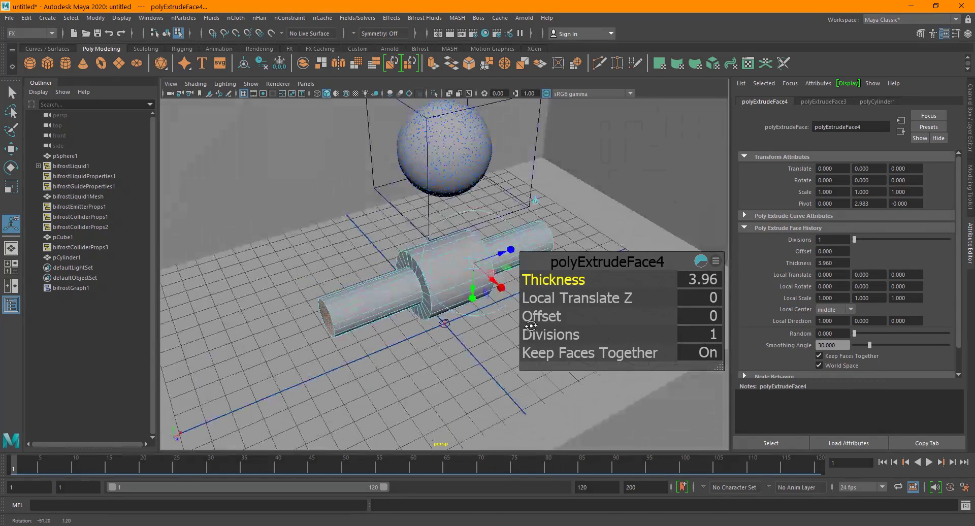
key("w")
Step: Select the ring of side faces around the central drum and extrude them individually, with Keep Faces Together off and an offset of 0.1
left_click(472, 252)
scroll(472, 252, "up", 3)
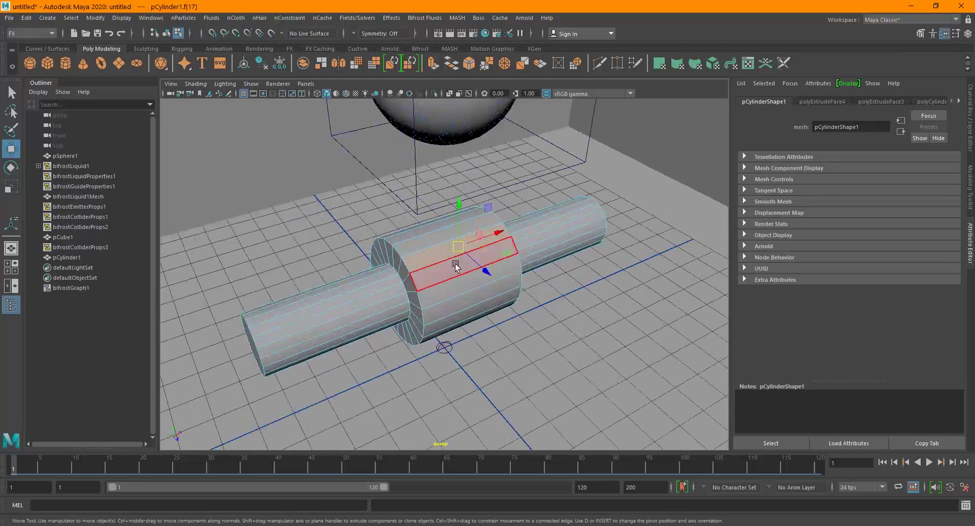
key("q")
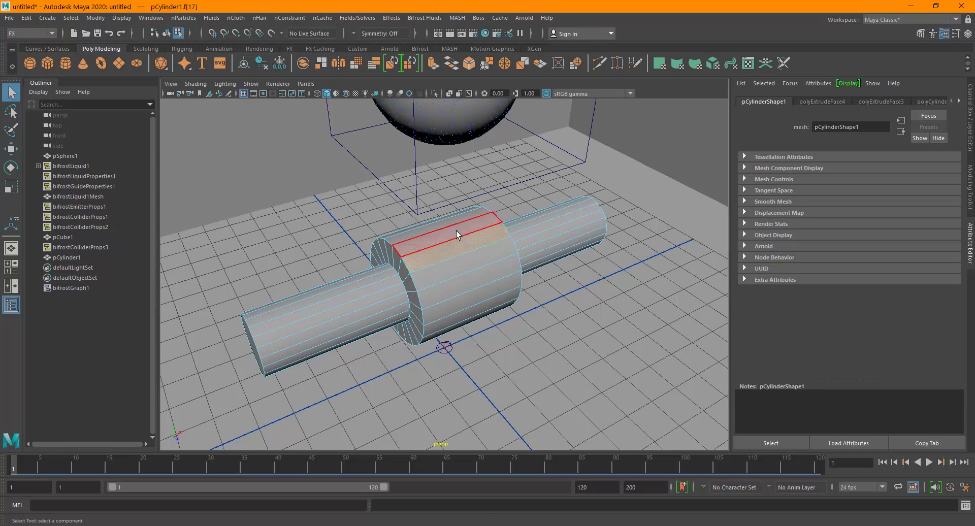
double_click(465, 244)
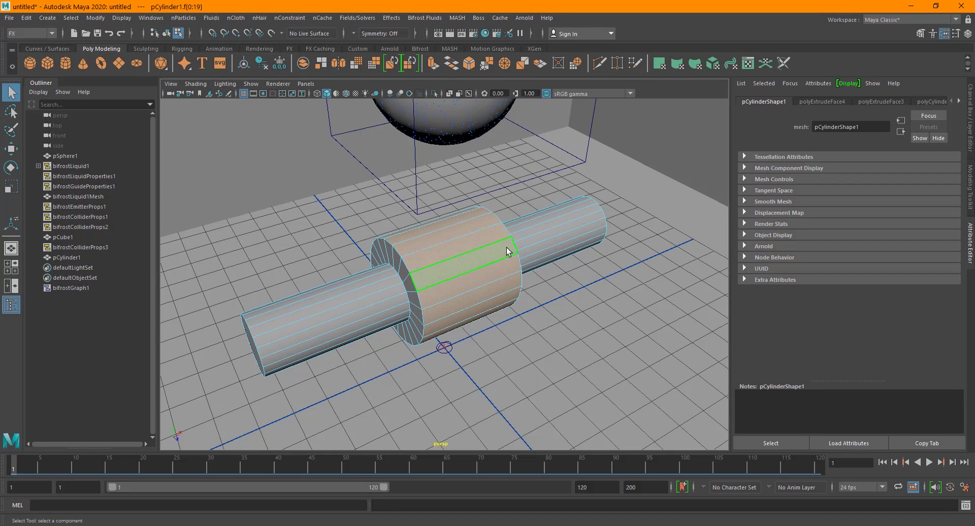
key("ctrl+e")
left_click_drag(544, 316, 571, 320)
left_click(705, 355)
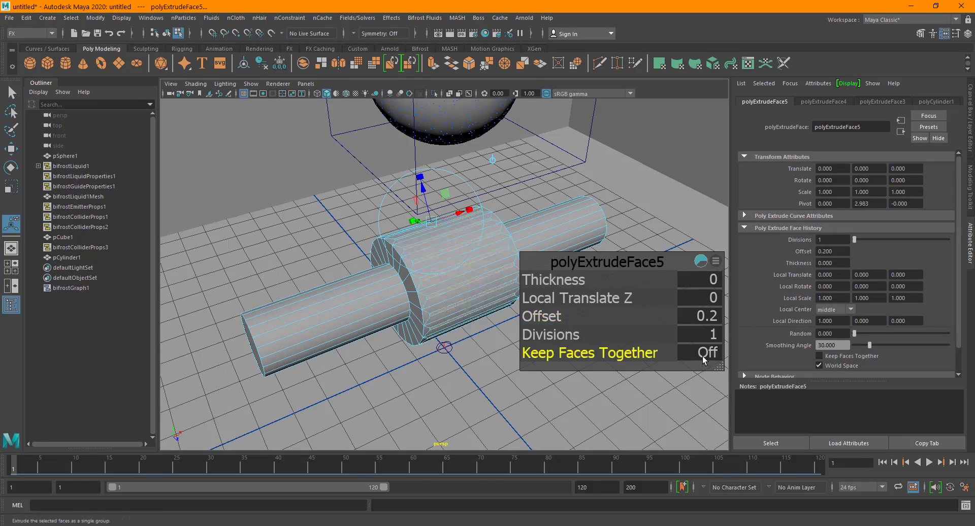
left_click_drag(553, 316, 548, 317)
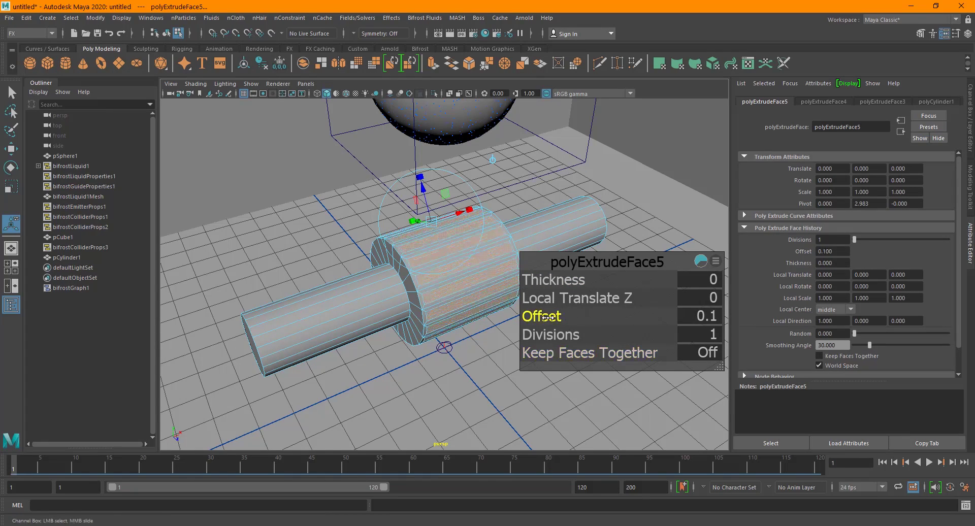
key("w")
Step: Extrude the drum's inset side faces outward with a thickness of 0.16 to form teeth and return to object selection
key("ctrl+e")
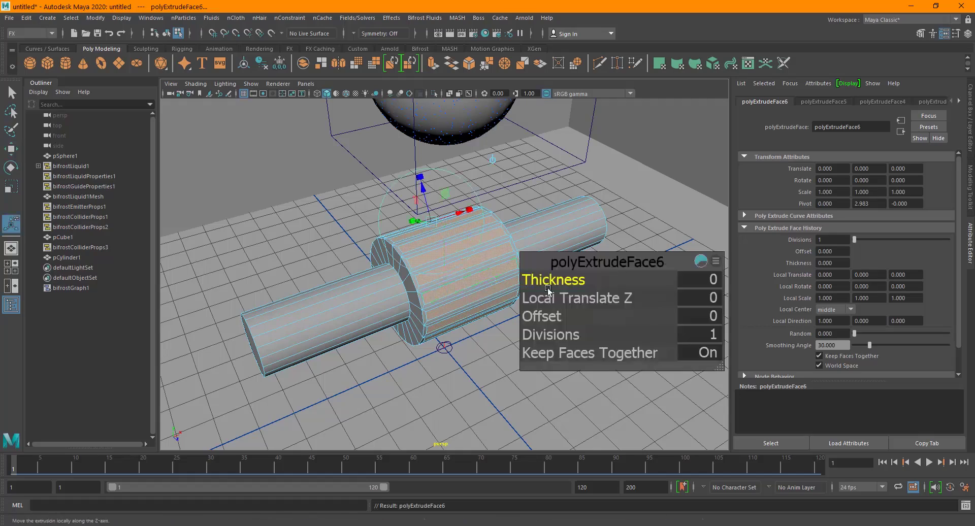
left_click_drag(553, 279, 560, 278)
key("w")
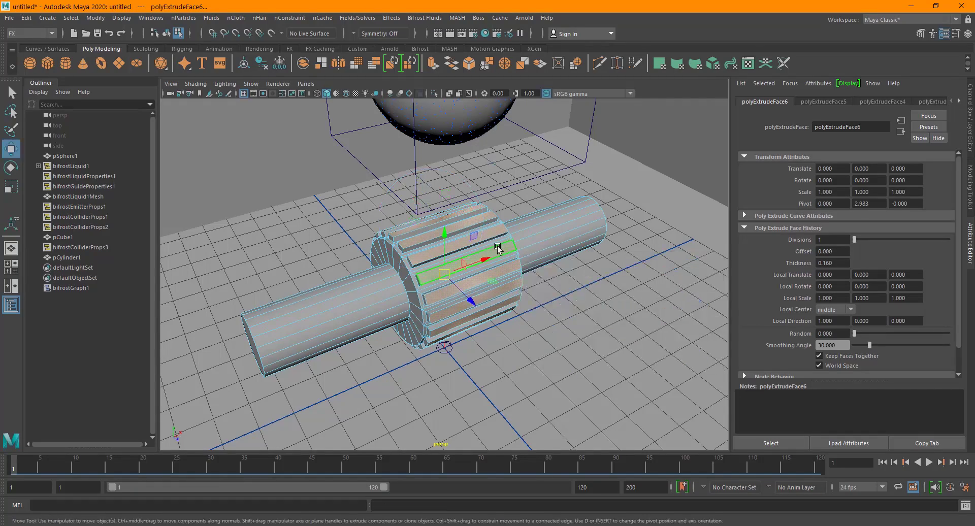
right_click_drag(495, 242, 539, 210)
scroll(479, 266, "down", 5)
left_click(537, 295)
scroll(471, 282, "up", 5)
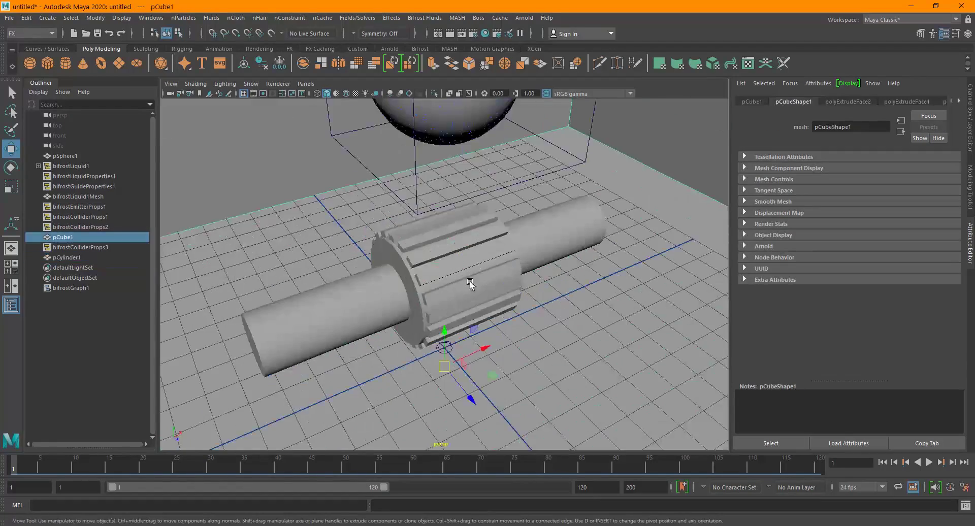
Step: Select the toothed cylinder and stretch it along its axle to a scale of about 2.08
left_click_drag(360, 295, 379, 306, "alt")
left_click(442, 272)
scroll(442, 273, "down", 5)
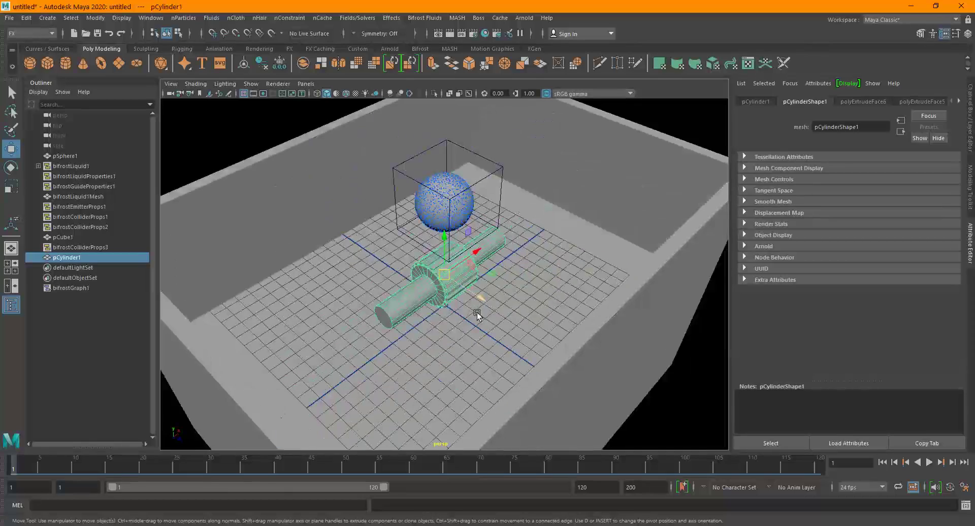
left_click_drag(477, 312, 400, 367, "alt")
key("r")
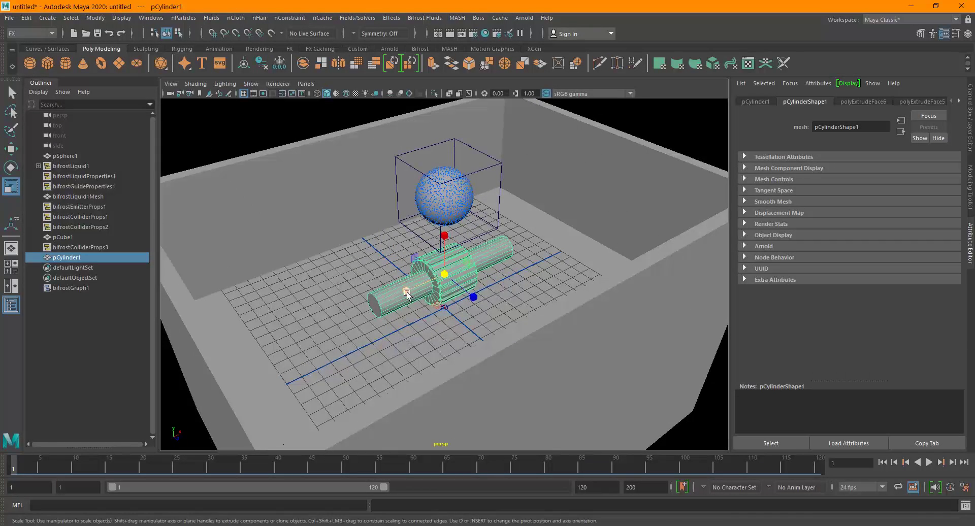
left_click_drag(407, 294, 394, 300)
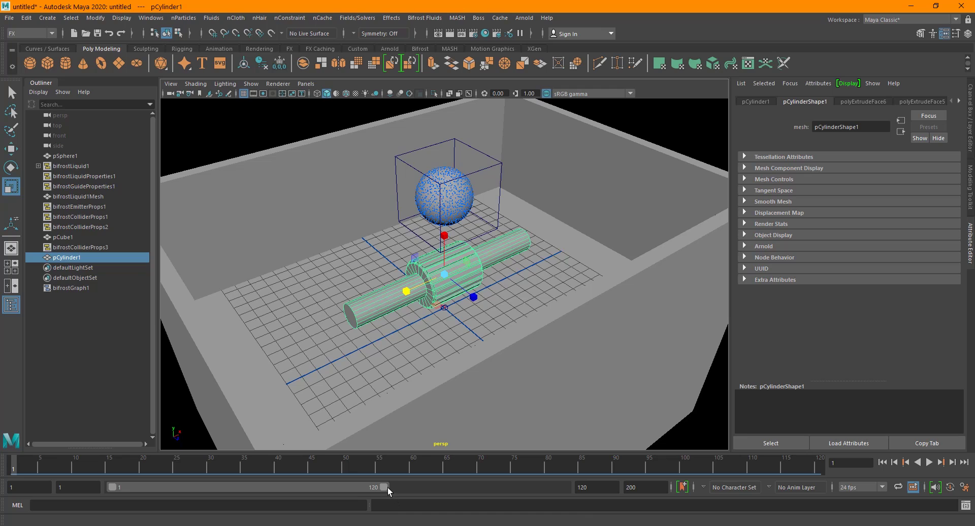
Step: Extend the playback range to cover frames 1 to 200
left_click_drag(389, 487, 459, 487)
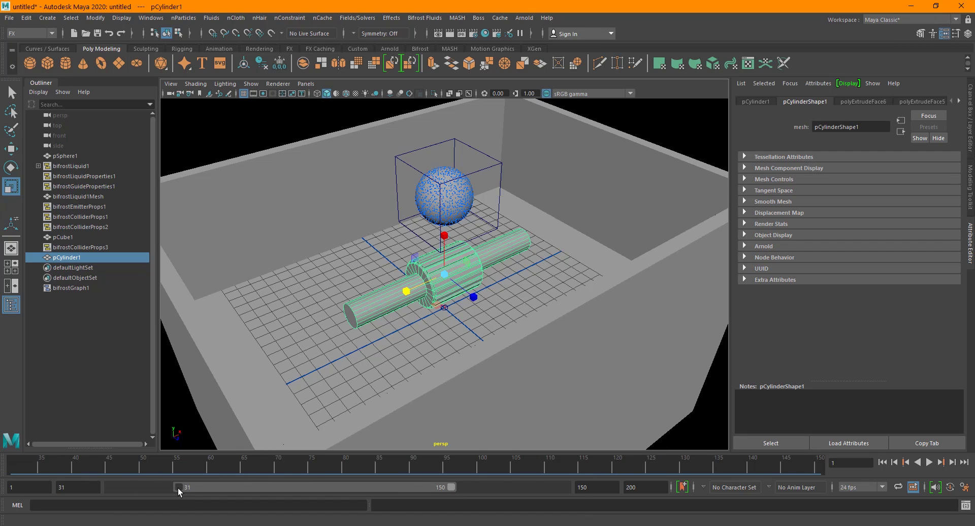
left_click_drag(178, 488, 97, 494)
left_click_drag(451, 487, 584, 489)
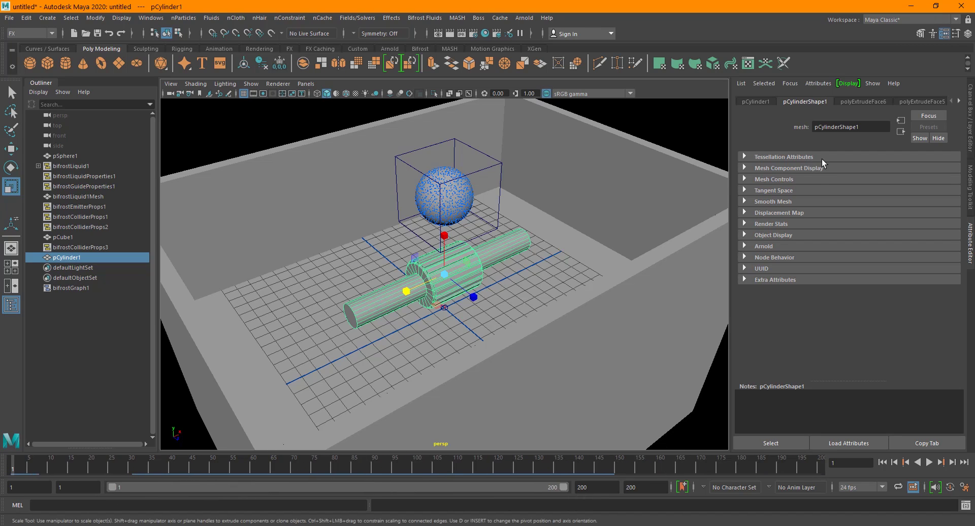
Step: Set a key on the toothed cylinder's Rotate values at frame 1
left_click(756, 102)
right_click(802, 179)
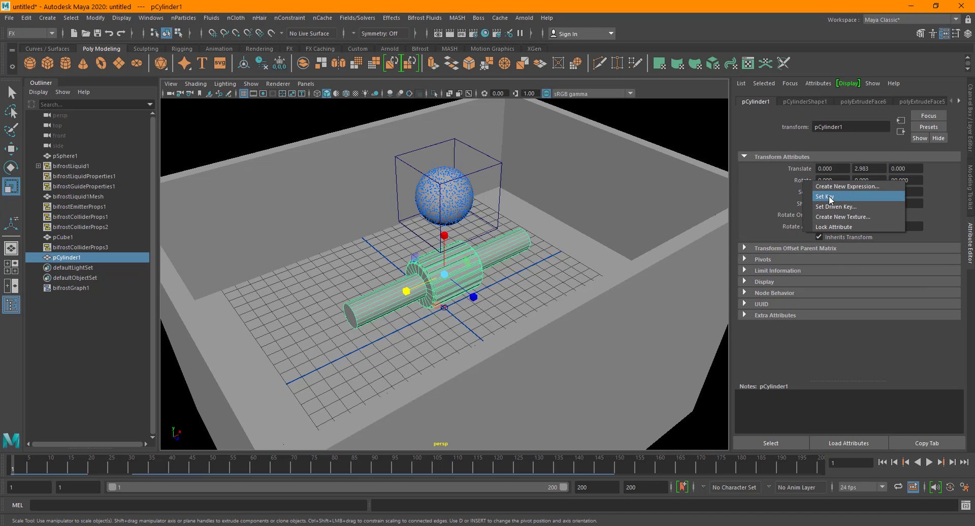
left_click(828, 197)
Step: Go to frame 199 and set the toothed cylinder's Y rotation to 400
left_click_drag(486, 459, 820, 477)
key("e")
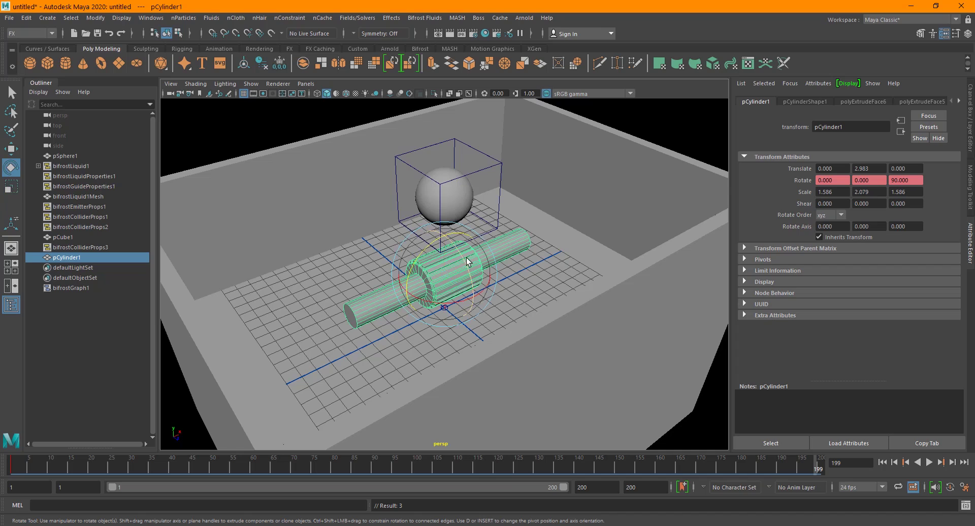
left_click_drag(463, 257, 472, 297)
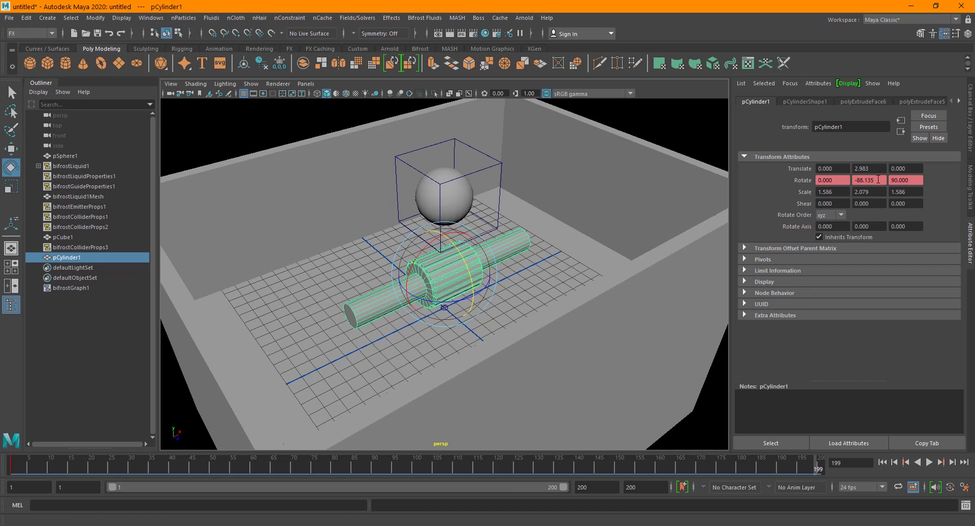
type("400")
key("Return")
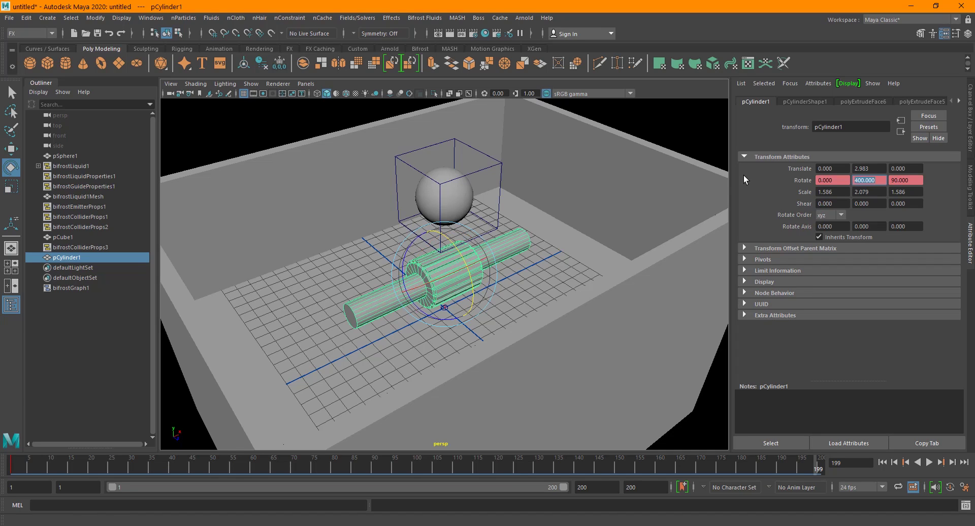
Step: Key the toothed cylinder's Rotate values at frame 199 and play the simulation from the first frame
right_click(804, 181)
left_click(864, 196)
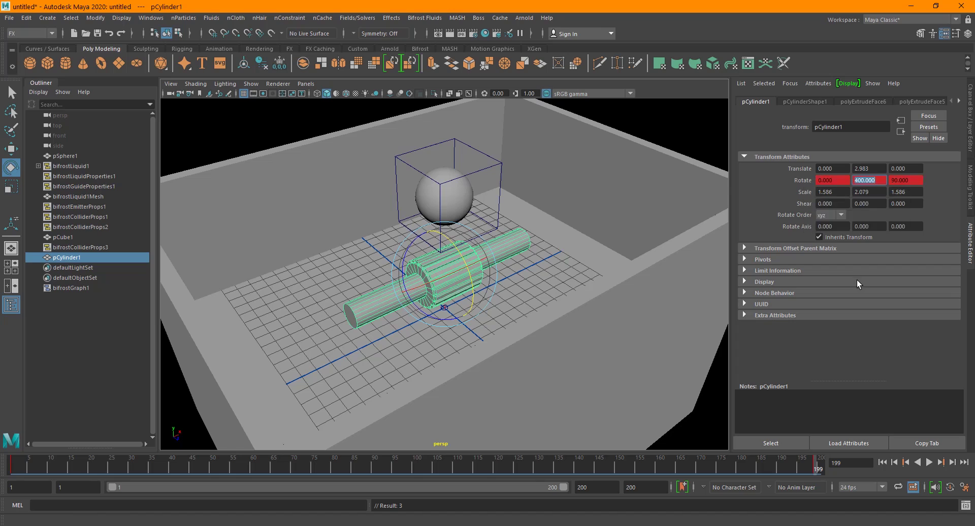
left_click(884, 463)
left_click(929, 462)
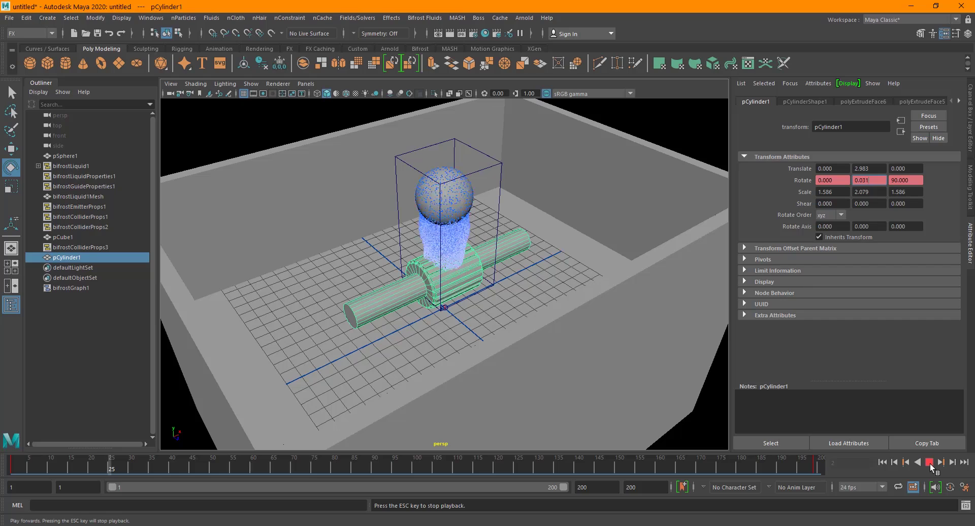
left_click(930, 462)
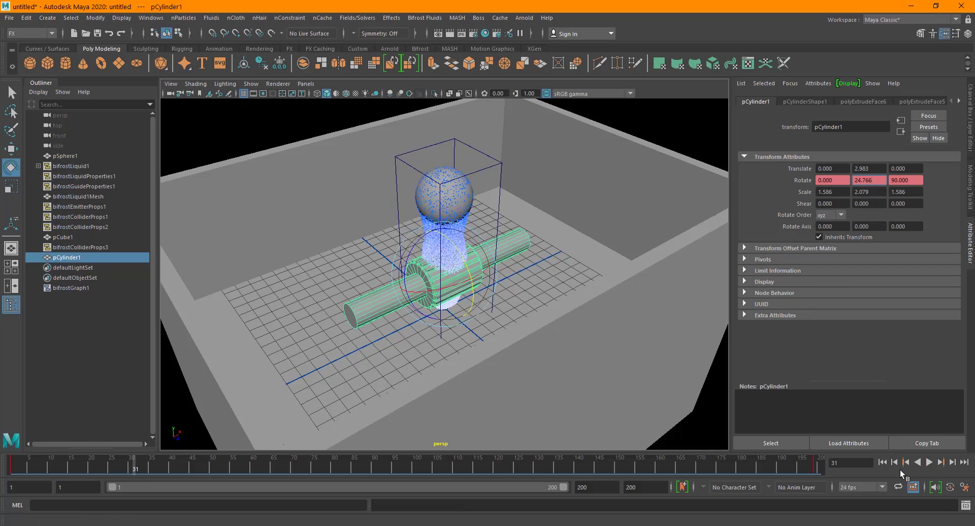
left_click(882, 462)
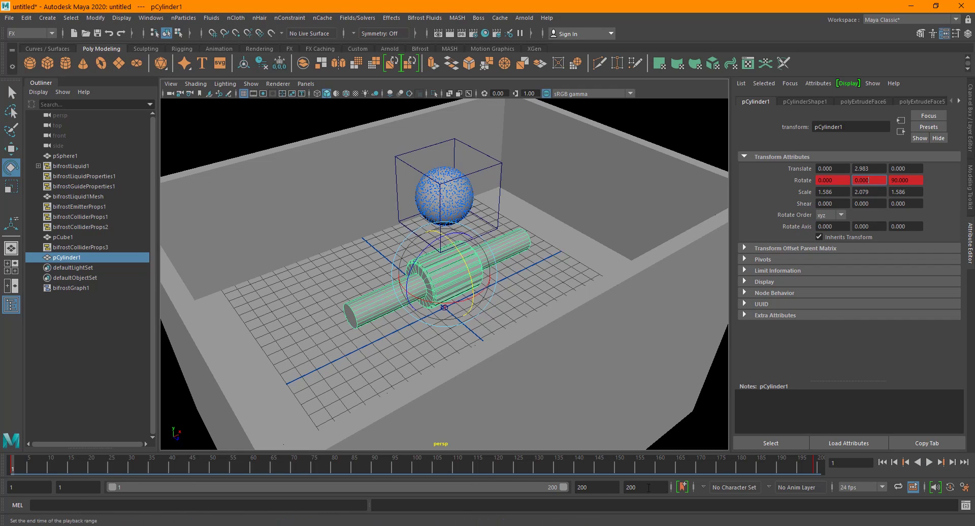
Step: Go to frame 200, set the toothed cylinder's Y rotation to 1500 and key its Rotate values
left_click_drag(807, 466, 830, 466)
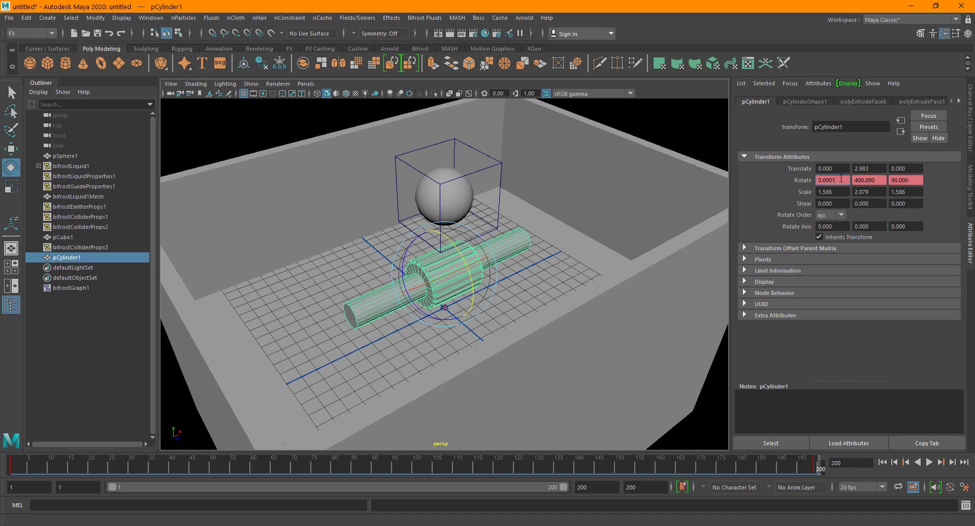
key("Tab")
type("1500")
key("Return")
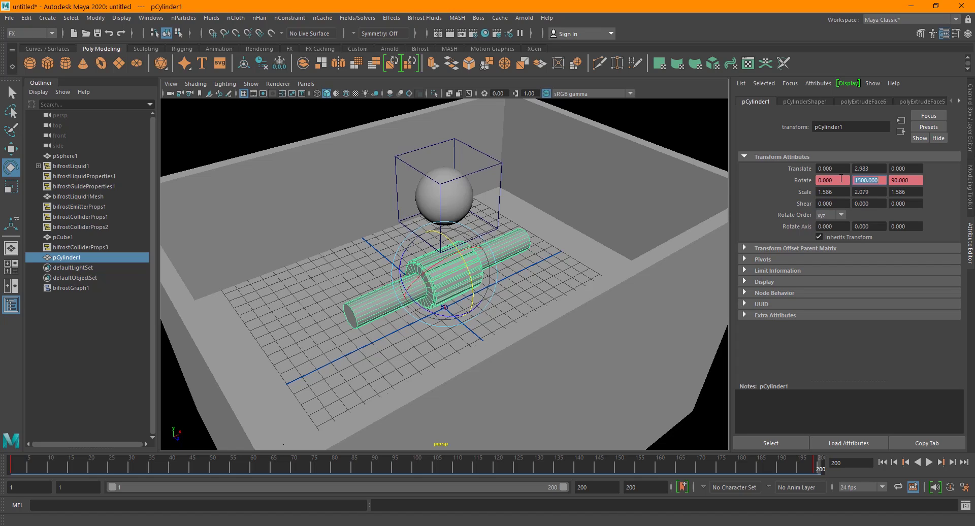
right_click(804, 179)
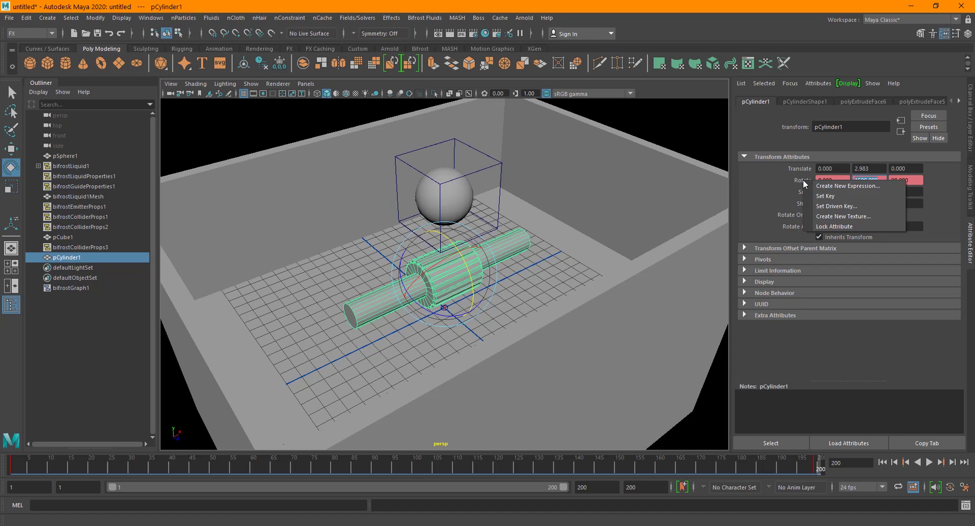
left_click(841, 199)
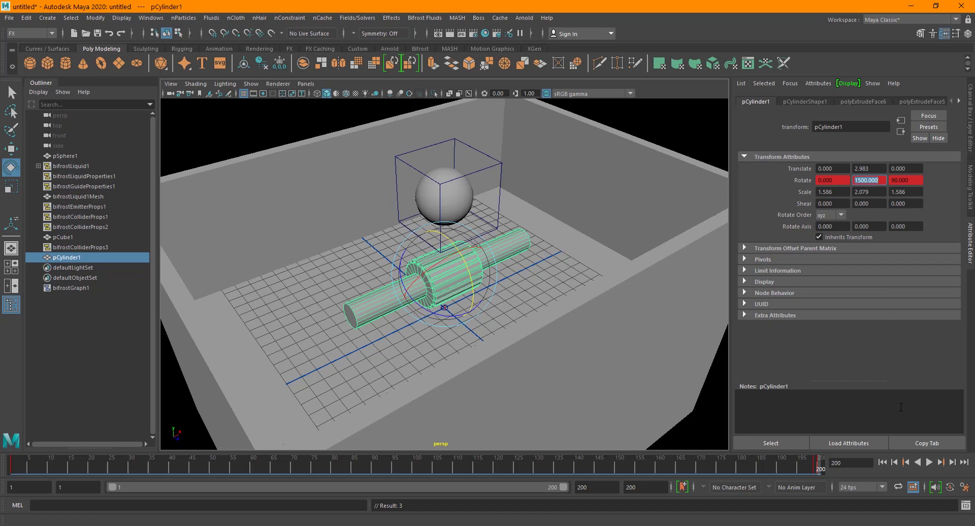
Step: Delete the toothed cylinder's rotation keys at frames 199 and 200
left_click(885, 460)
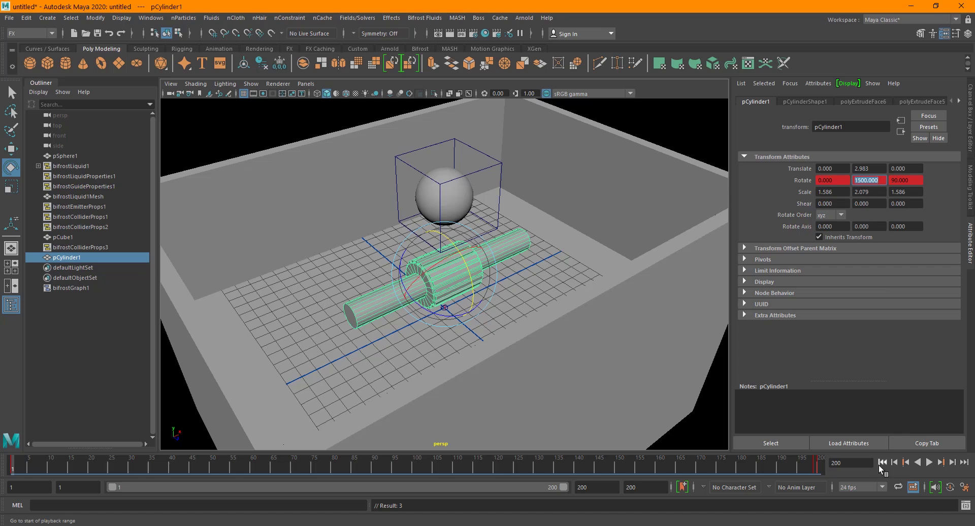
left_click_drag(807, 465, 821, 464, "shift")
right_click(817, 463)
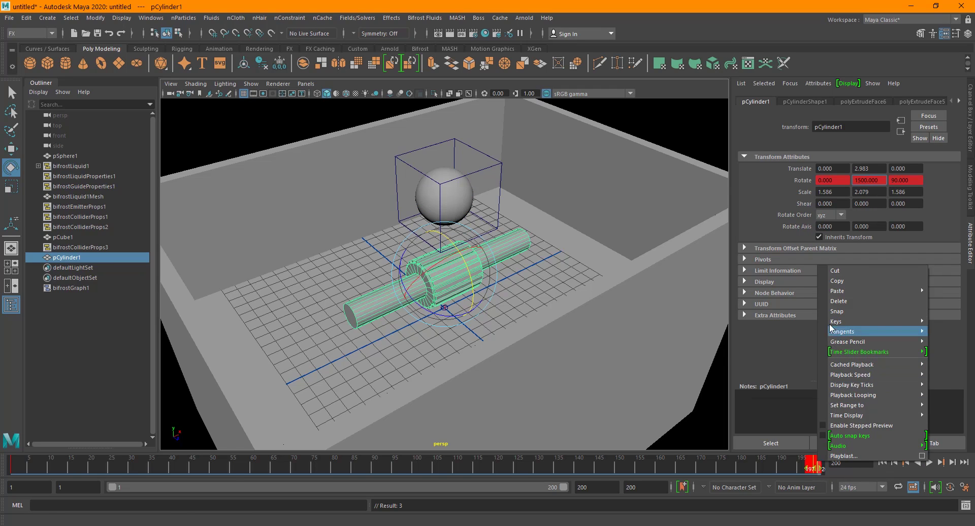
left_click(846, 301)
key("alt+v")
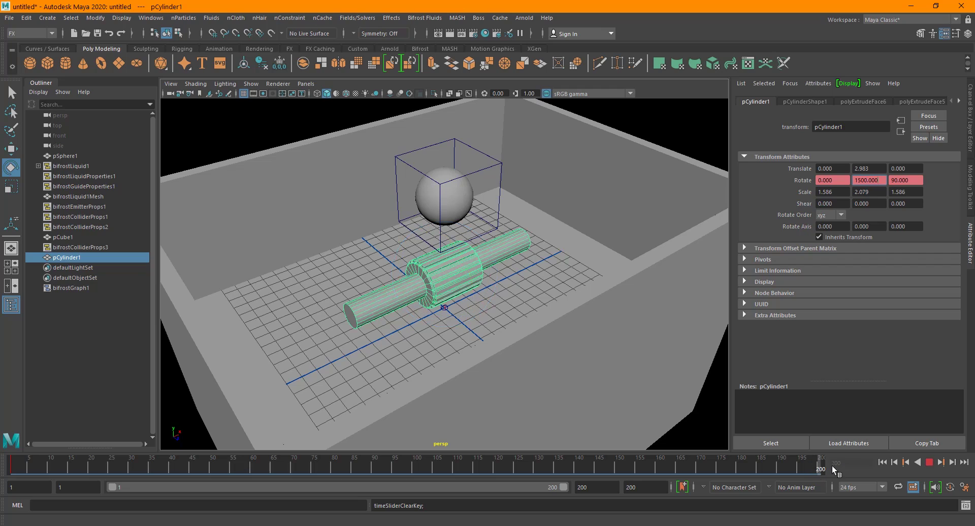
key("alt+v")
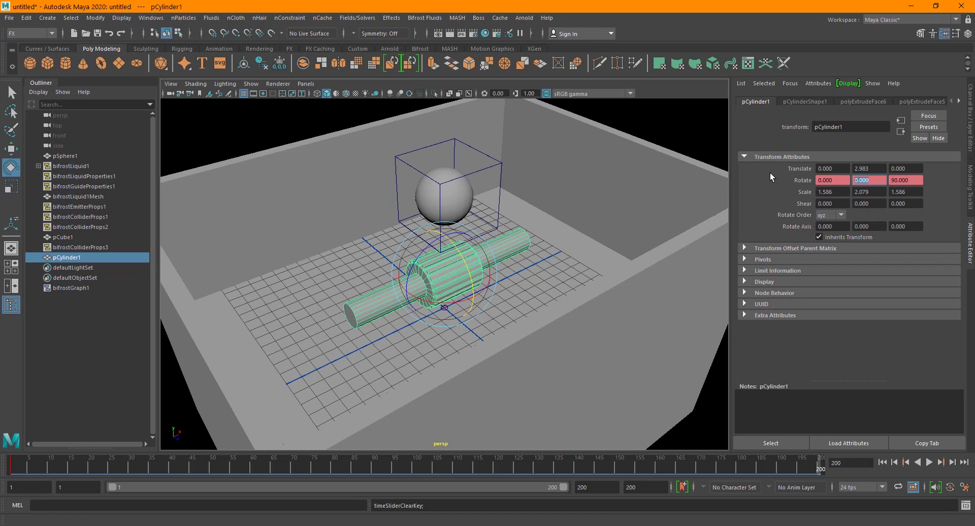
Step: At frame 200, set the toothed cylinder's Y rotation to 1500 and key its Rotate values
type("1500")
key("Return")
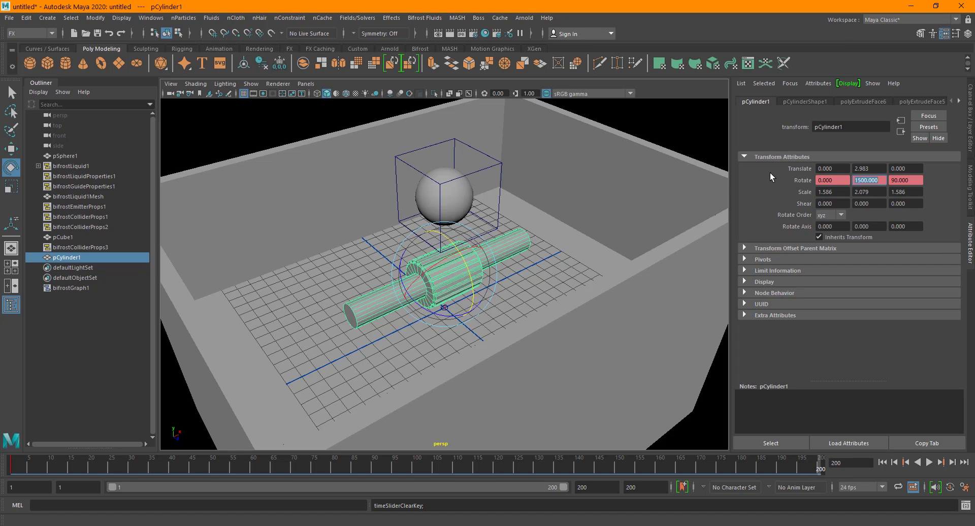
right_click(801, 179)
left_click(840, 196)
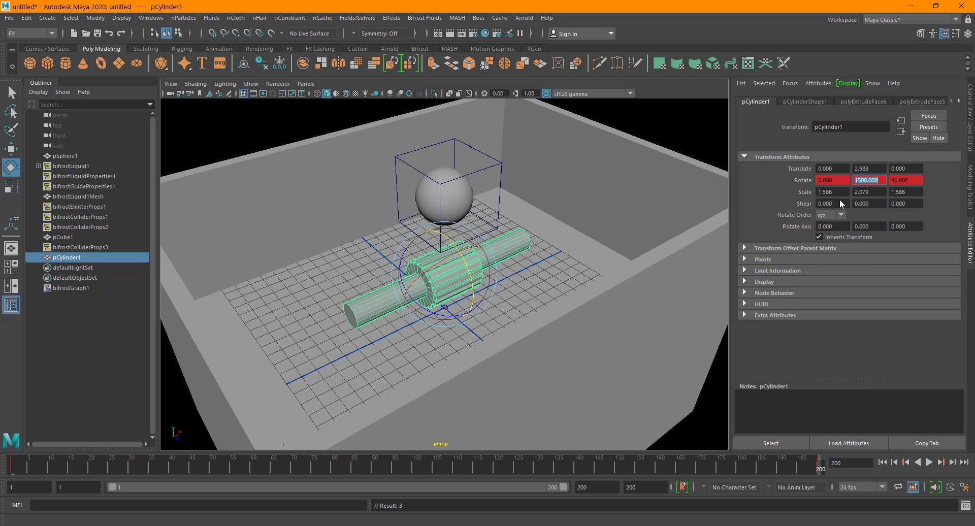
Step: Play the opening frames from frame 1 to check how the cylinder rotates
left_click(884, 463)
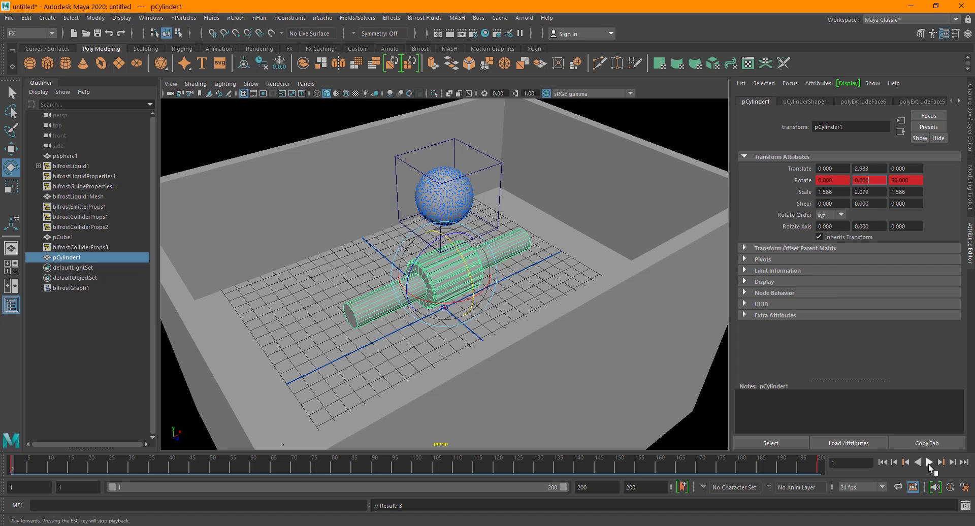
left_click(929, 463)
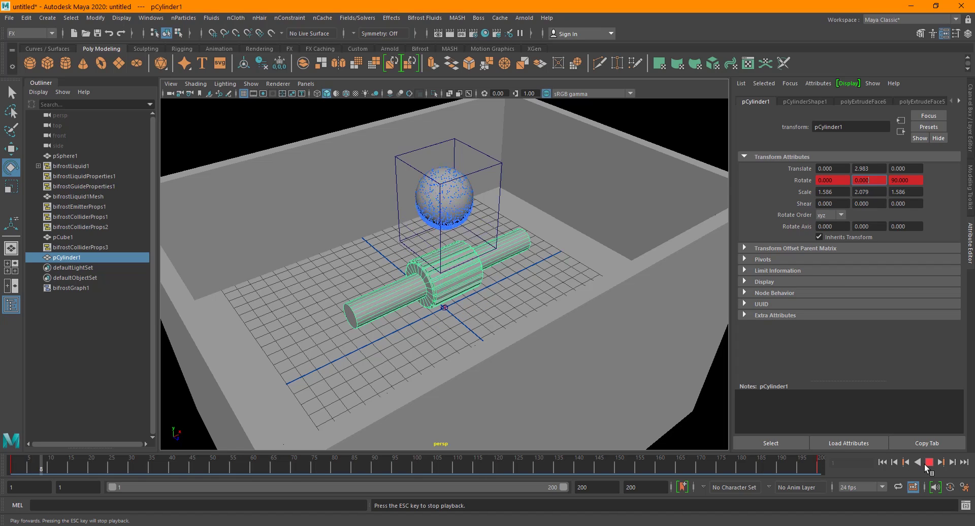
left_click(929, 463)
Step: Select the toothed cylinder together with the Bifrost liquid and add the cylinder as a collider
left_click(357, 227)
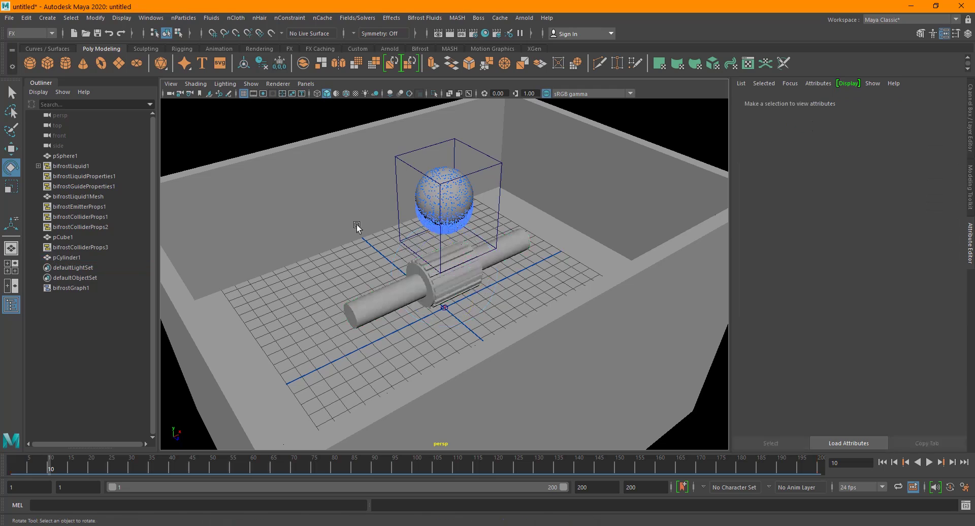
left_click(435, 293)
key("w")
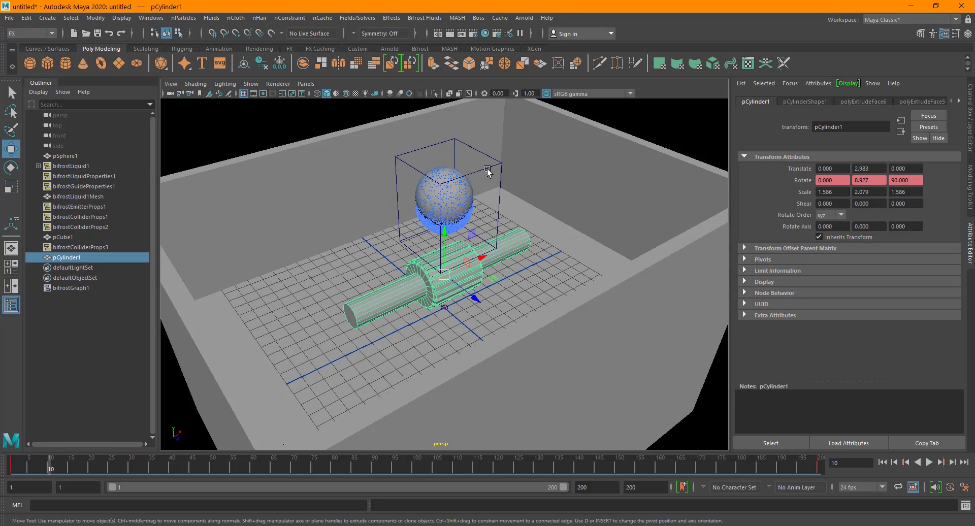
left_click(488, 171)
left_click(425, 18)
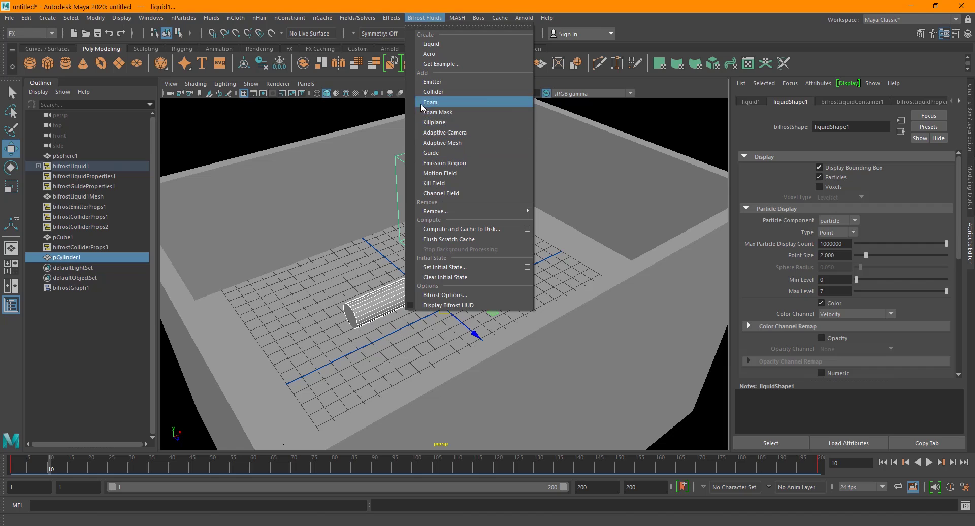
left_click(435, 92)
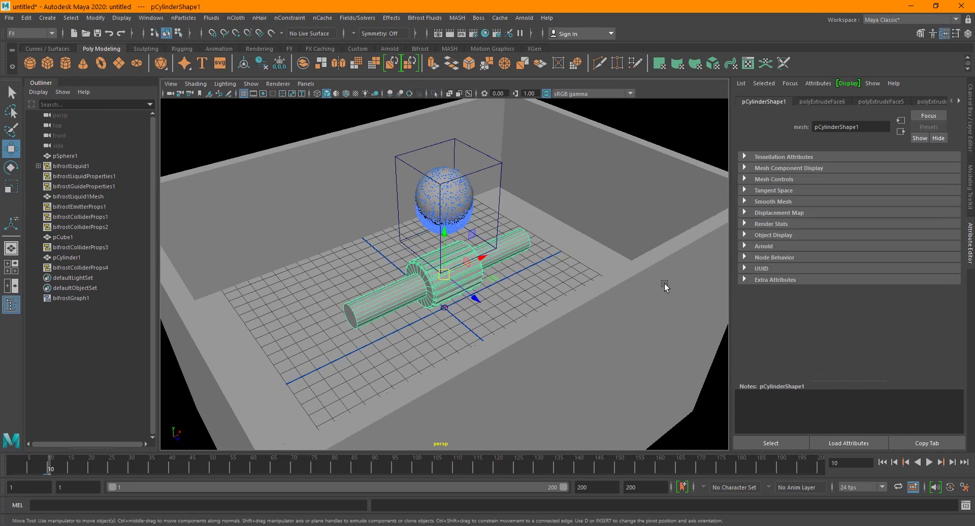
Step: Play the simulation to examine how the liquid hits the rotating cylinder, then return to frame 1
left_click(906, 464)
left_click(931, 462)
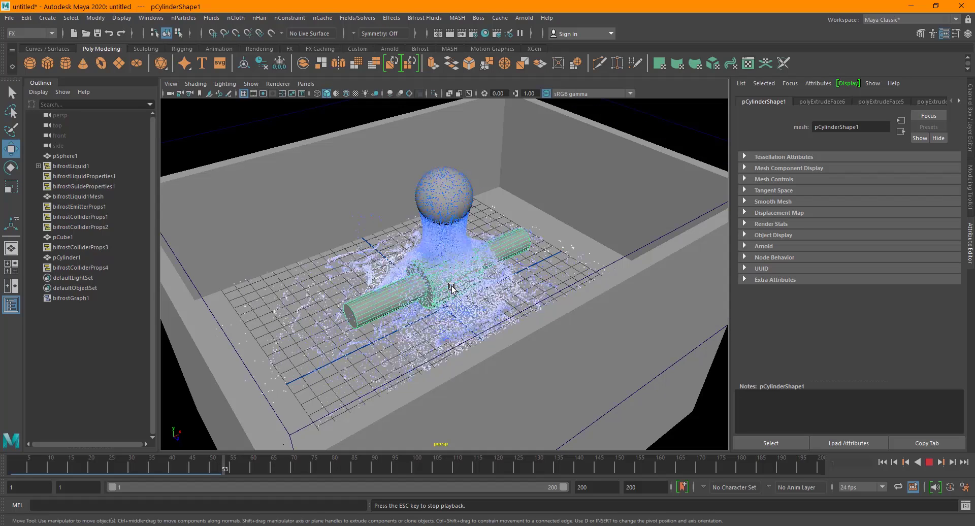
left_click(933, 466)
left_click_drag(509, 355, 483, 360, "alt")
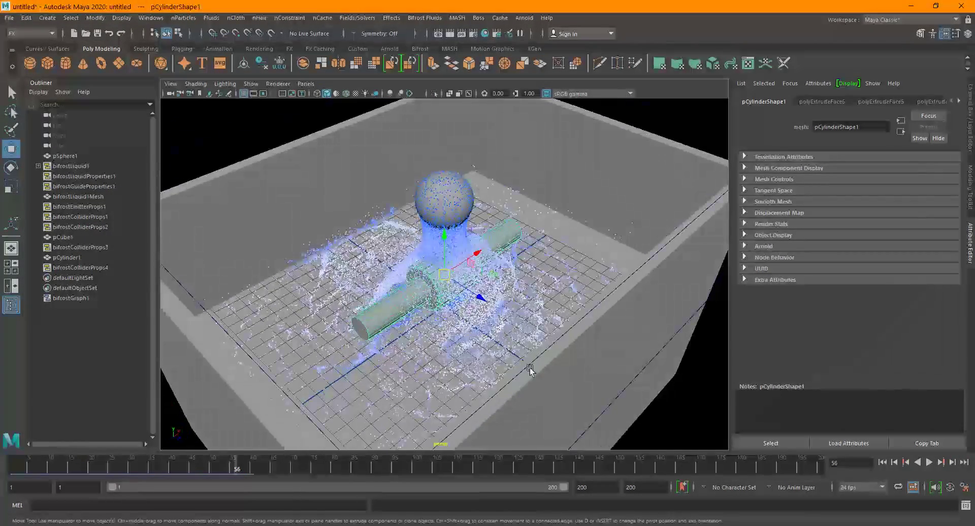
left_click(882, 462)
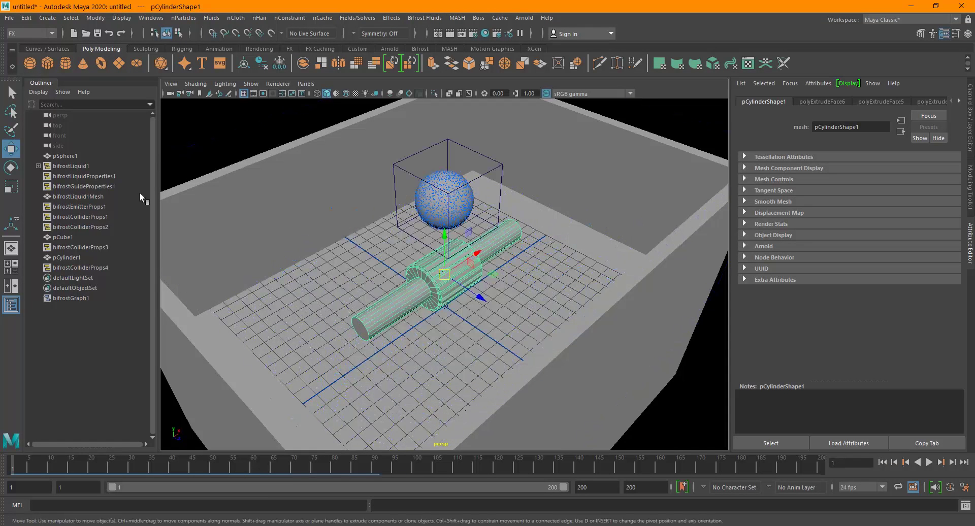
Step: Add foam to bifrostLiquid1 and play the simulation from frame 1 to about frame 31
left_click(71, 167)
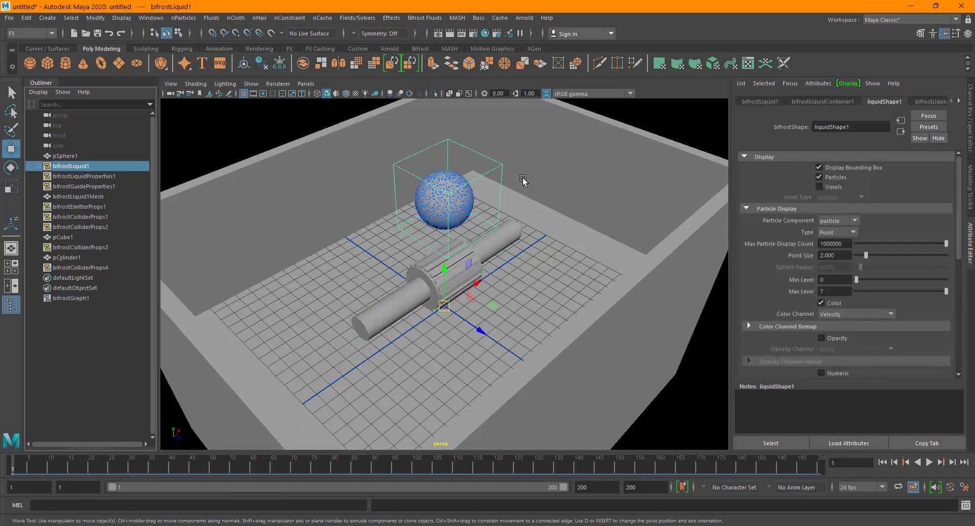
left_click(428, 19)
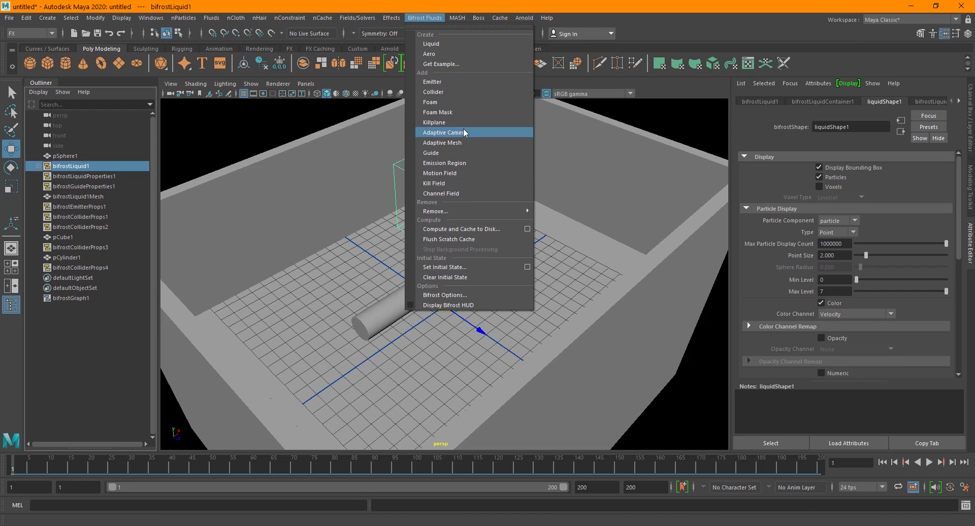
left_click(452, 103)
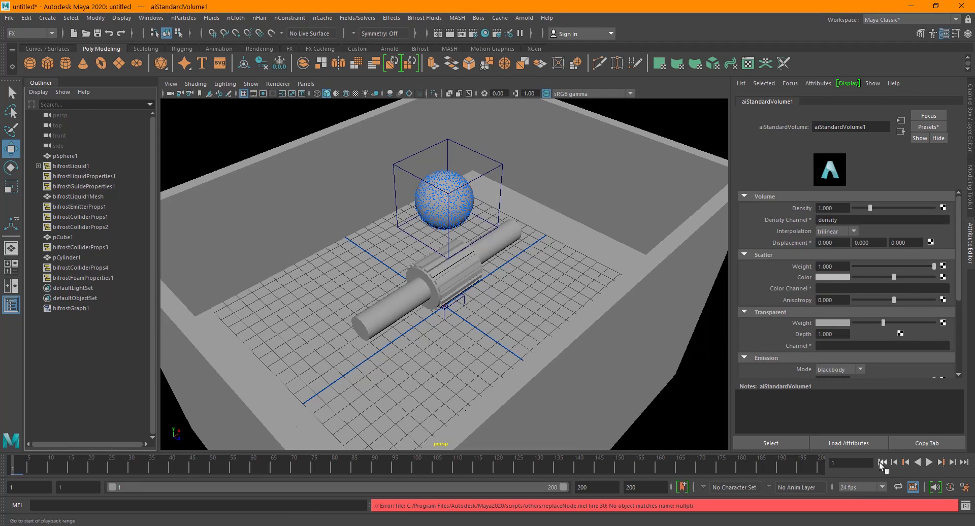
left_click(930, 463)
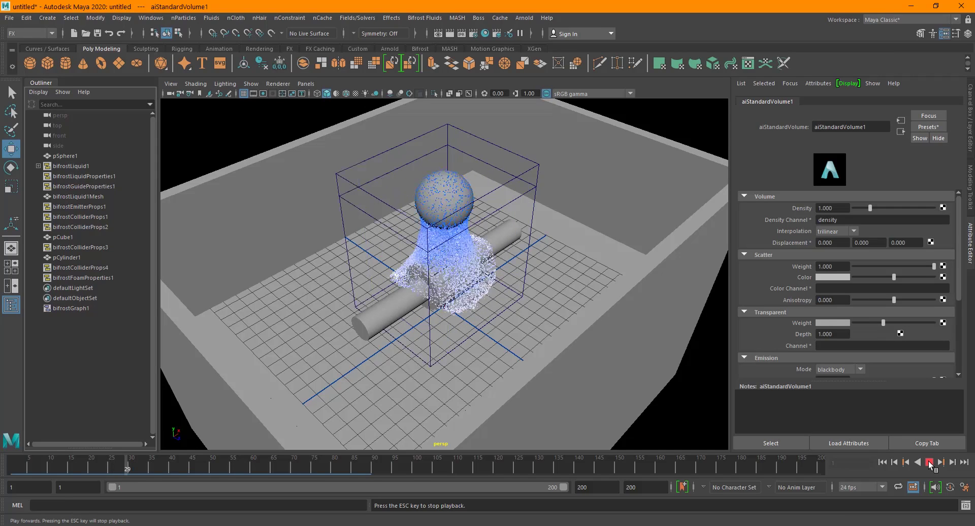
left_click(930, 464)
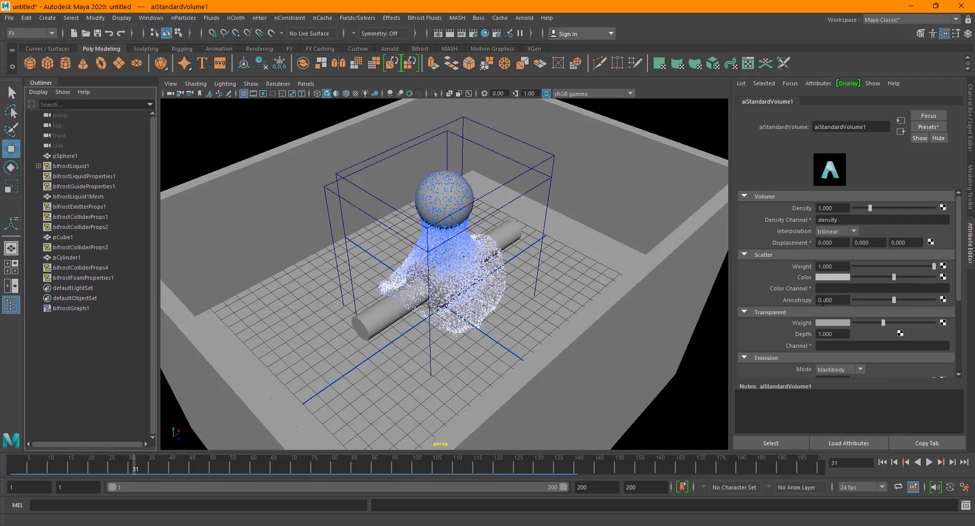
Step: Select foam1 under bifrostLiquid1 and increase its particle display point size to about 3.83
left_click(84, 176)
left_click(93, 268)
left_click(89, 208)
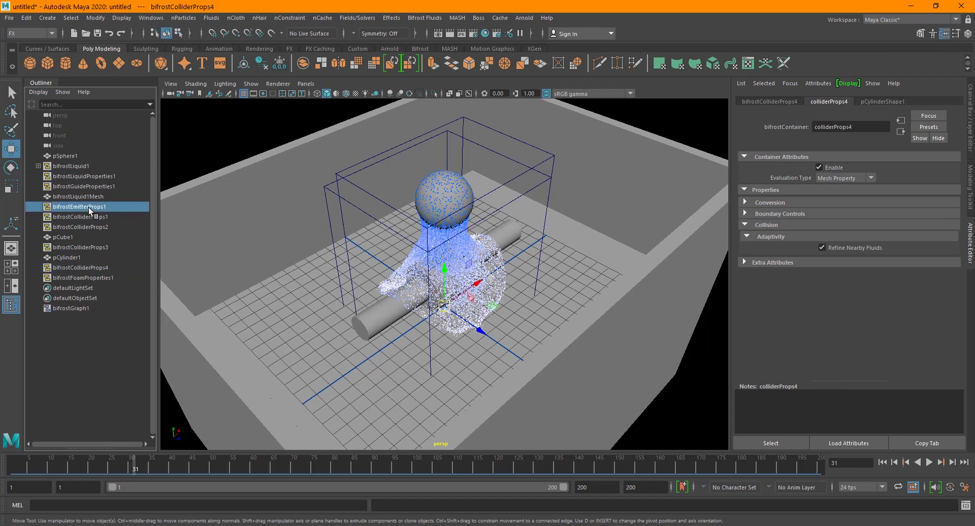
left_click(84, 187)
left_click(36, 165)
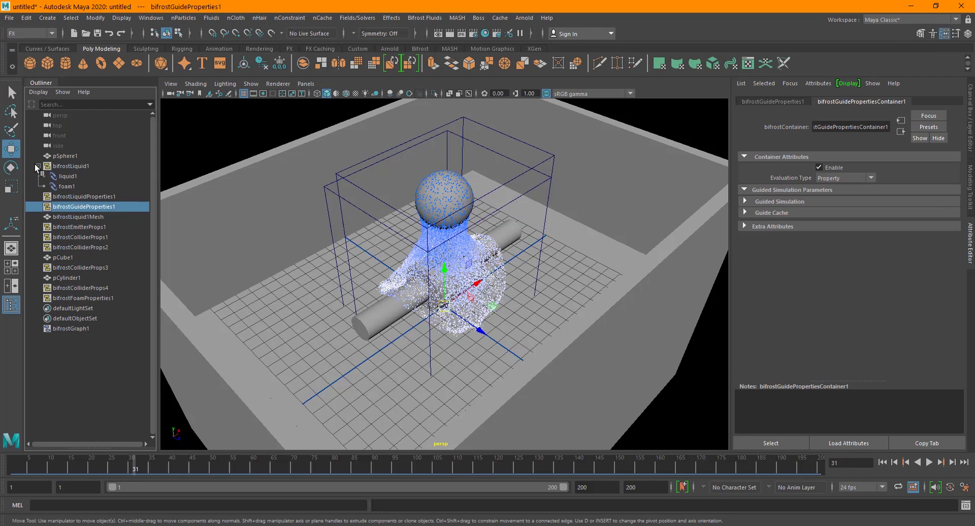
left_click(67, 187)
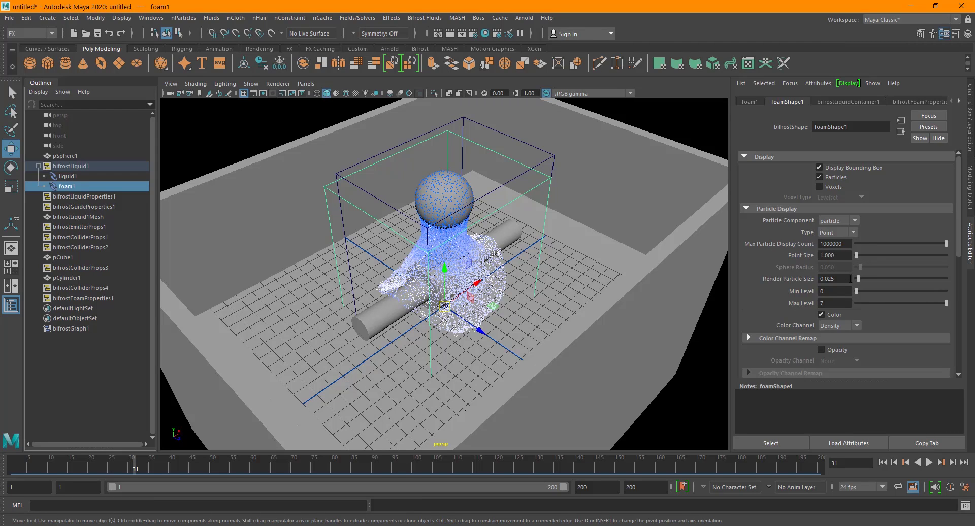
left_click_drag(872, 255, 885, 256)
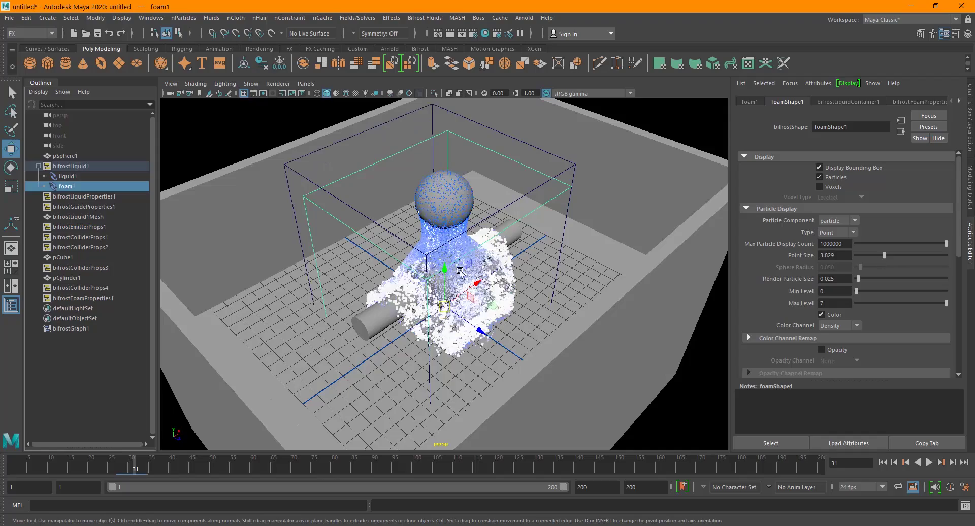
Step: Set the point size of the foam1 particles to 2
scroll(486, 311, "up", 3)
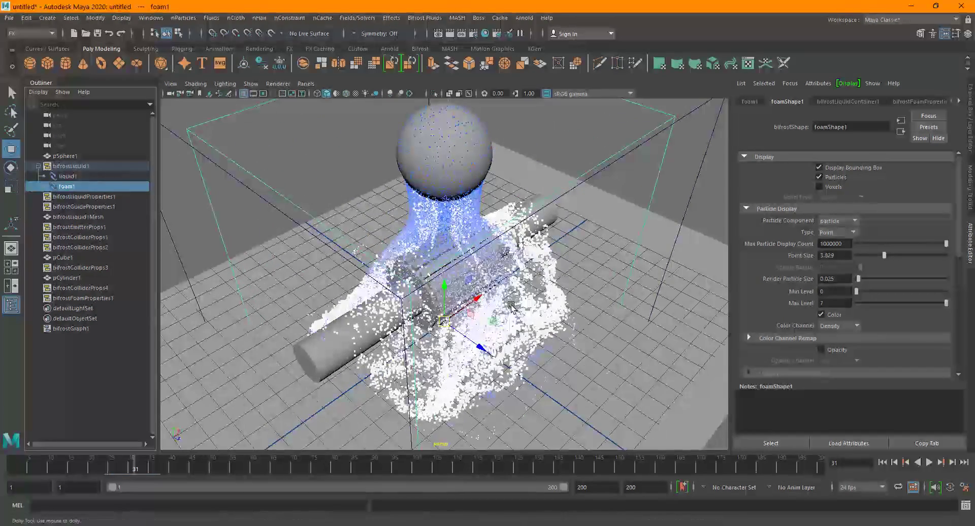
scroll(512, 304, "down", 5)
left_click_drag(418, 356, 427, 312, "alt")
scroll(465, 300, "up", 2)
left_click_drag(843, 256, 784, 254)
type("2")
key("Return")
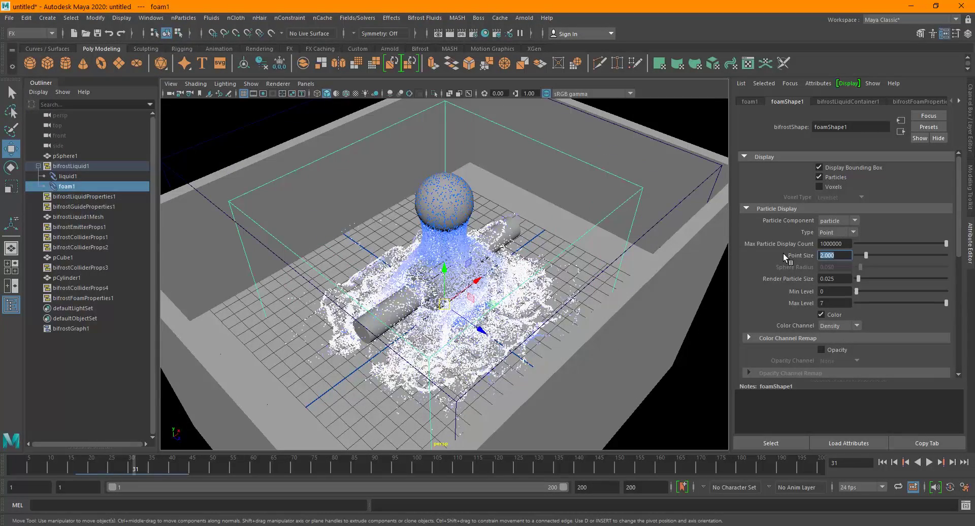
left_click_drag(436, 358, 633, 294, "alt")
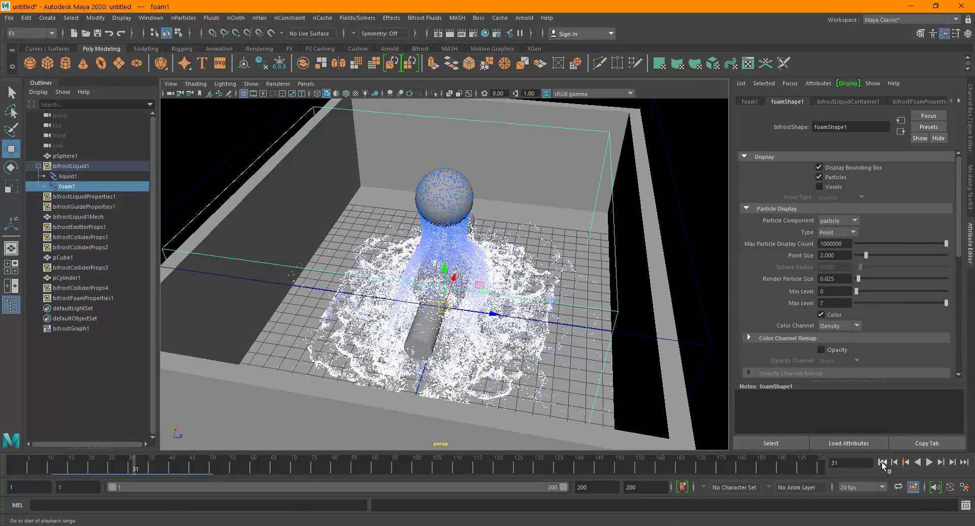
Step: Return to frame 1, select liquid1 and examine the Bifrost Meshing settings of its shape
mouse_move(407, 342)
left_mouse_down("alt")
mouse_move(371, 339)
mouse_move(395, 341)
left_mouse_up("alt")
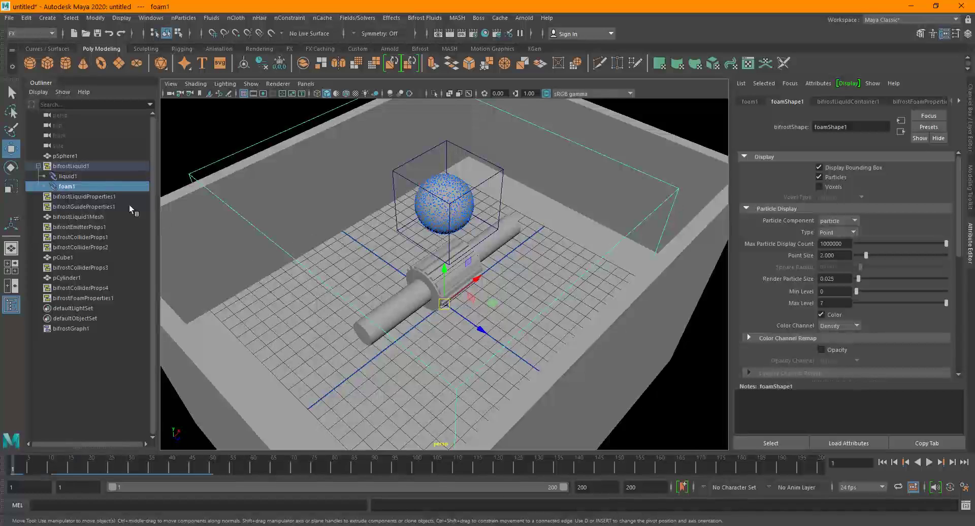
left_click(81, 197)
left_click(68, 177)
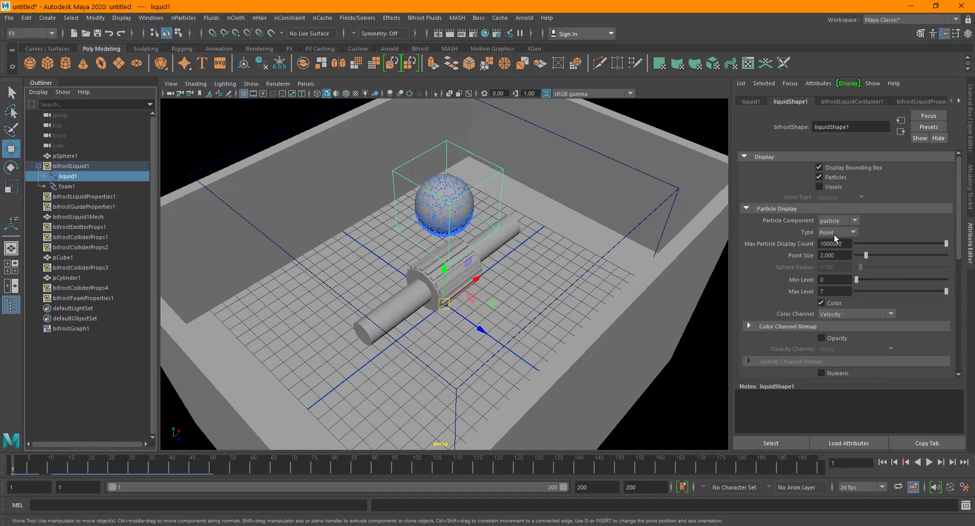
scroll(834, 235, "down", 6)
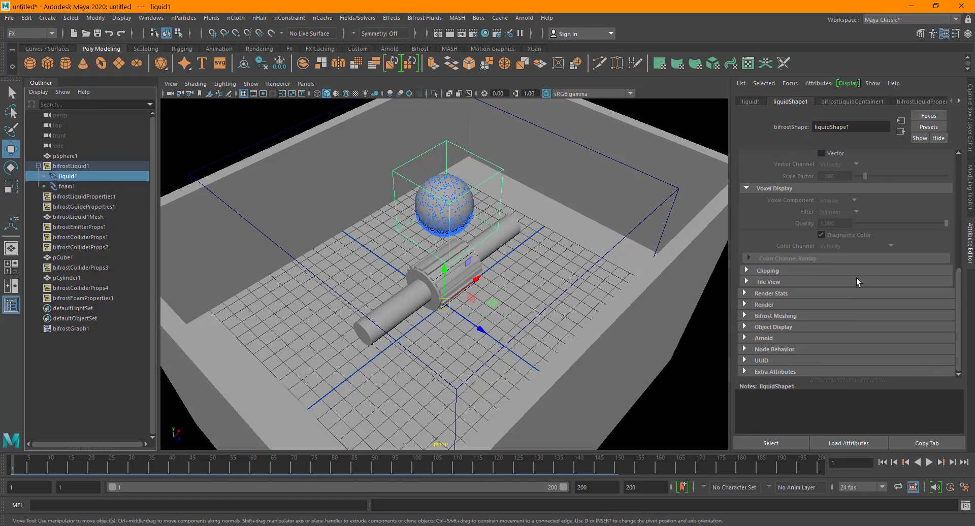
left_click(790, 316)
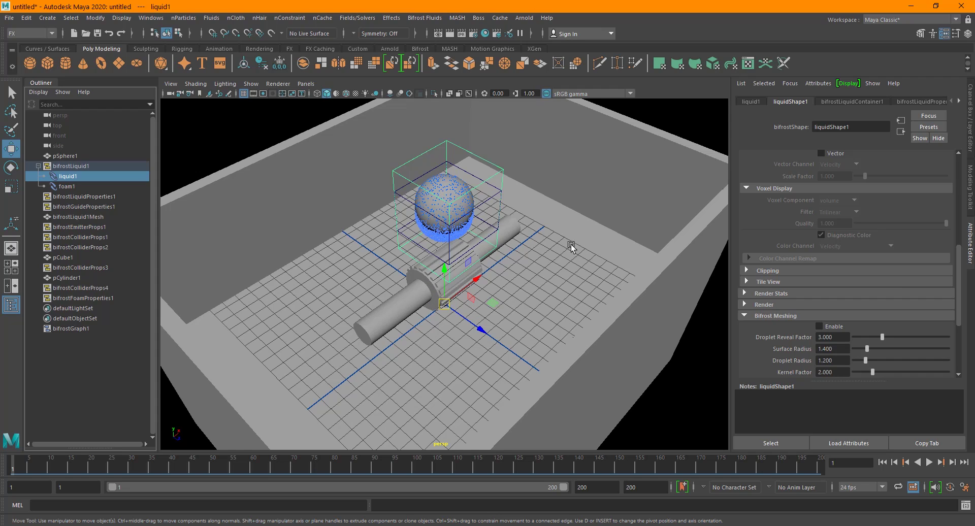
scroll(811, 258, "down", 3)
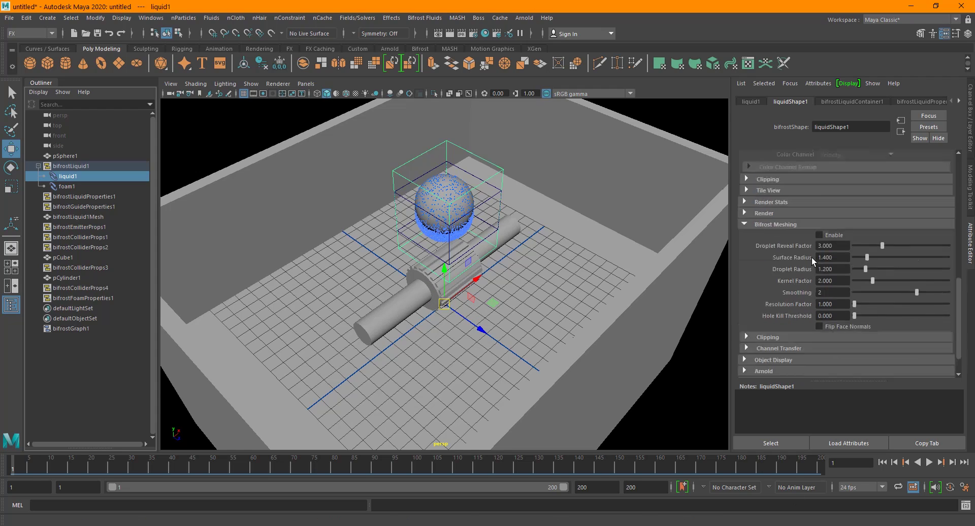
scroll(812, 257, "down", 1)
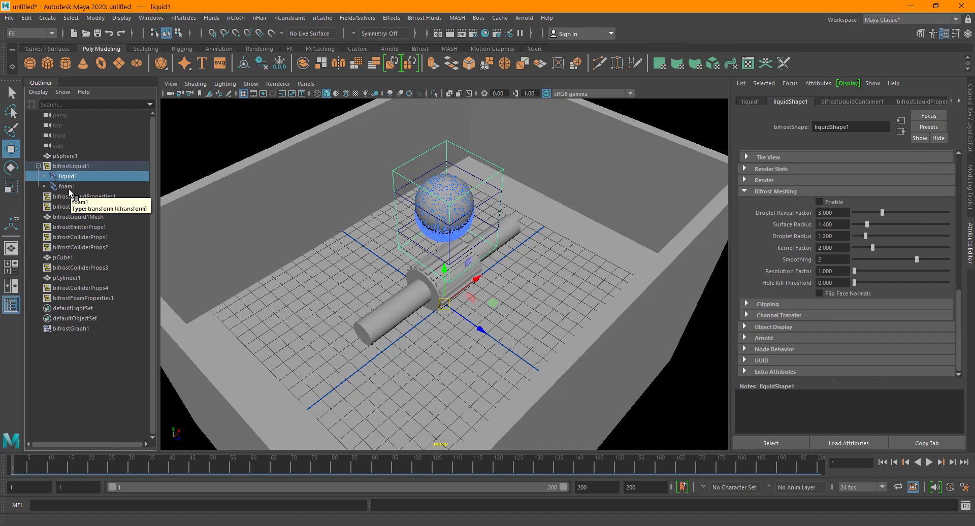
Step: Set the master voxel size of bifrostLiquidProperties1 to 0.255
left_click(69, 167)
middle_click_drag(68, 166, 69, 167)
left_click(85, 198)
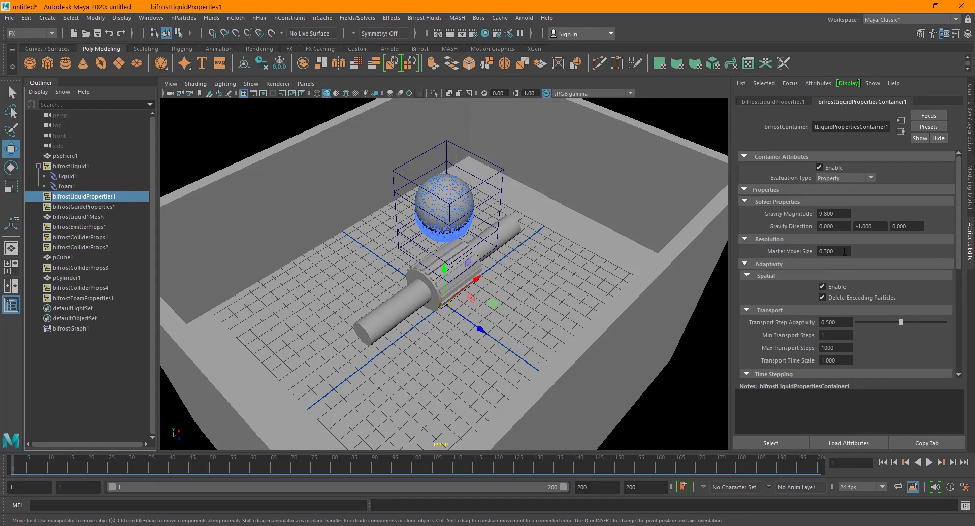
type("0.255")
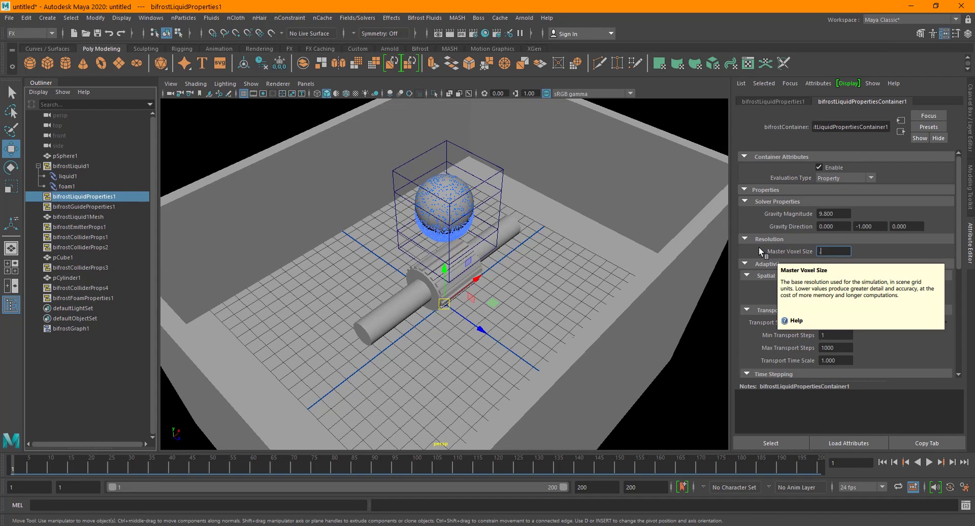
key("Return")
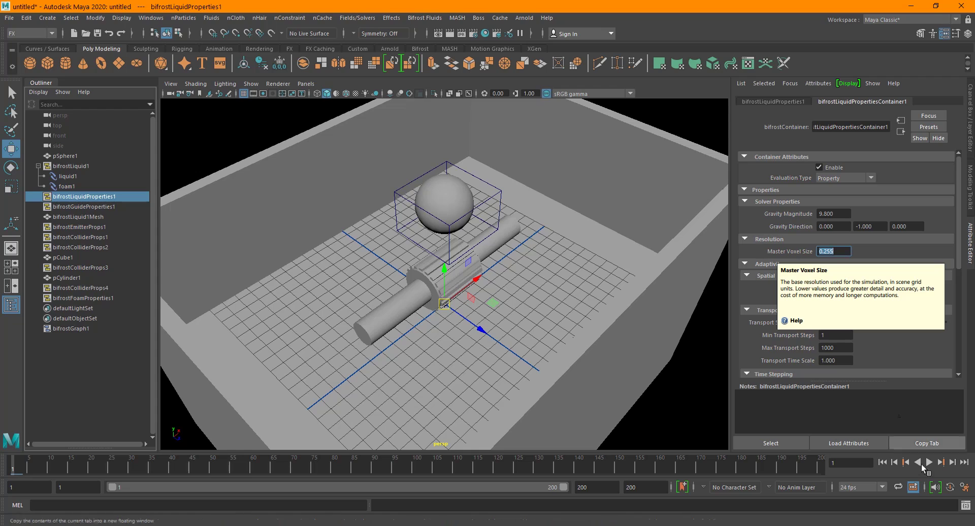
Step: Play the first few frames of the simulation from frame 1 to check the finer resolution
left_click(883, 463)
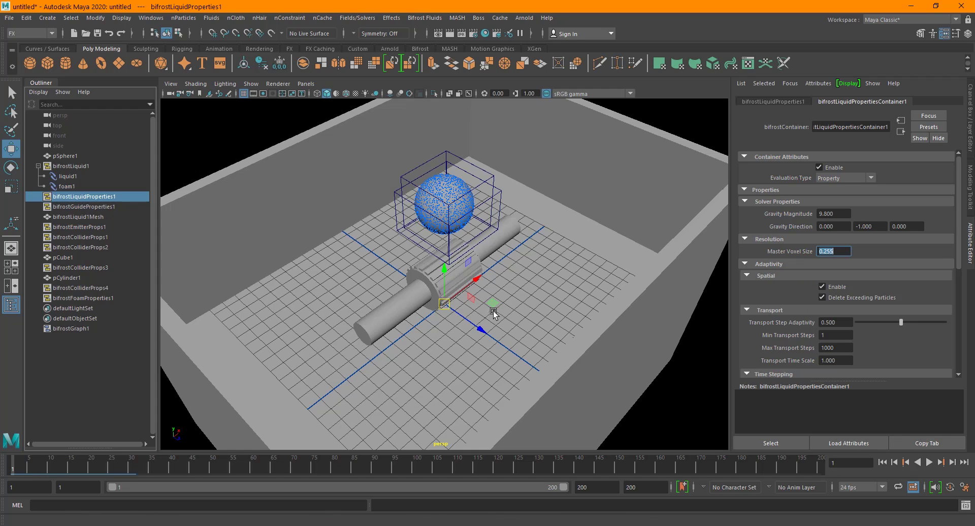
left_click(929, 462)
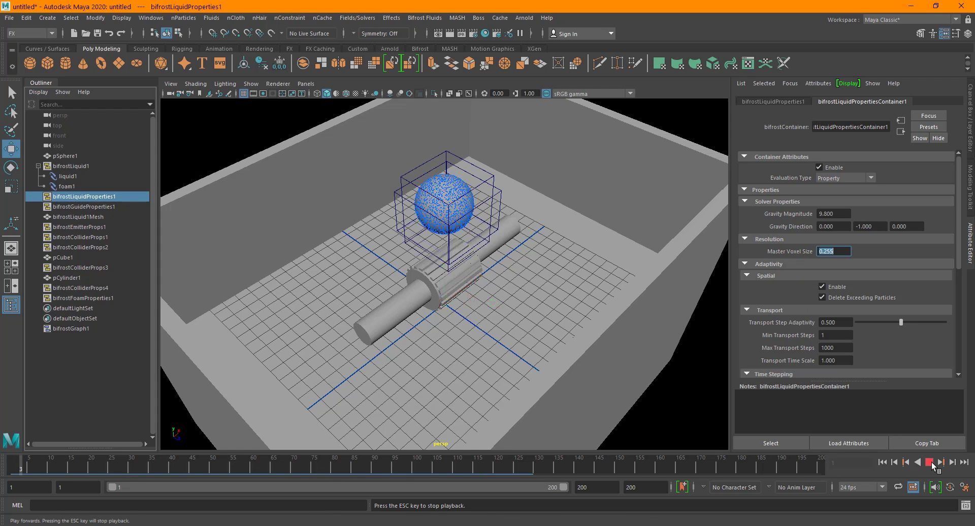
left_click(930, 463)
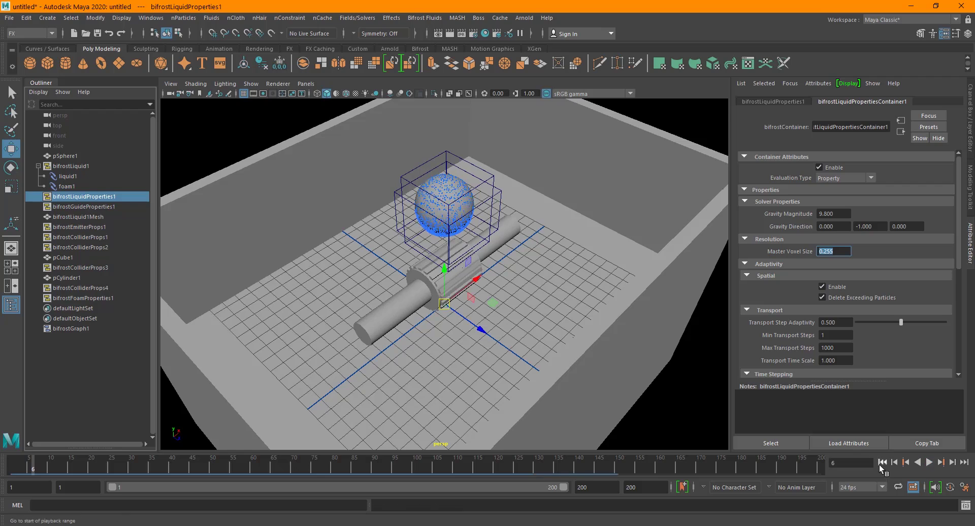
Step: From frame 1, create a 1920 × 1080 avi playblast of the timeline with the movie file named Bifrost
right_click(593, 459)
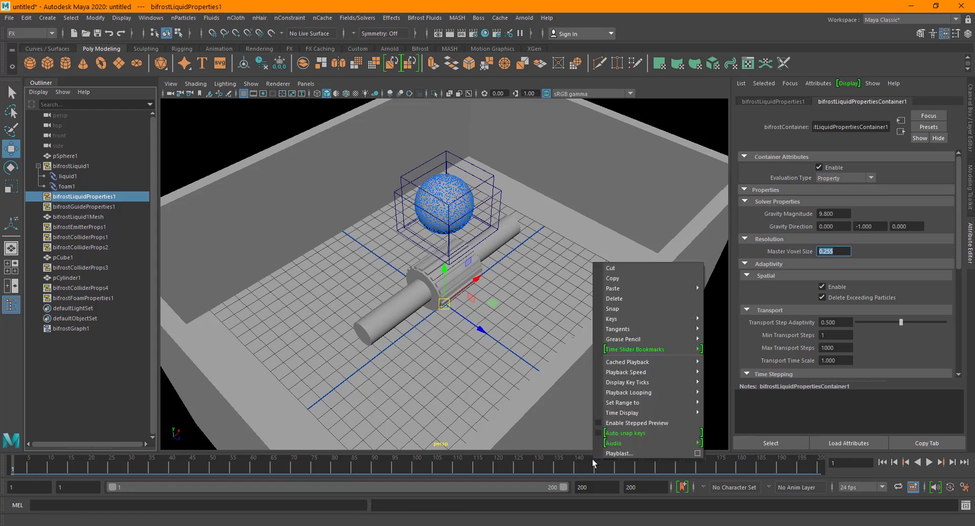
right_click(575, 461)
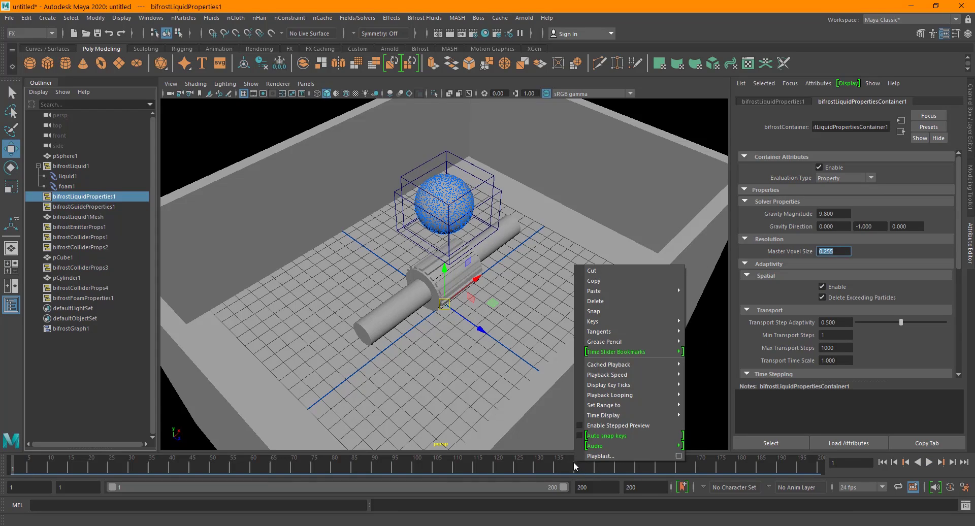
left_click(677, 456)
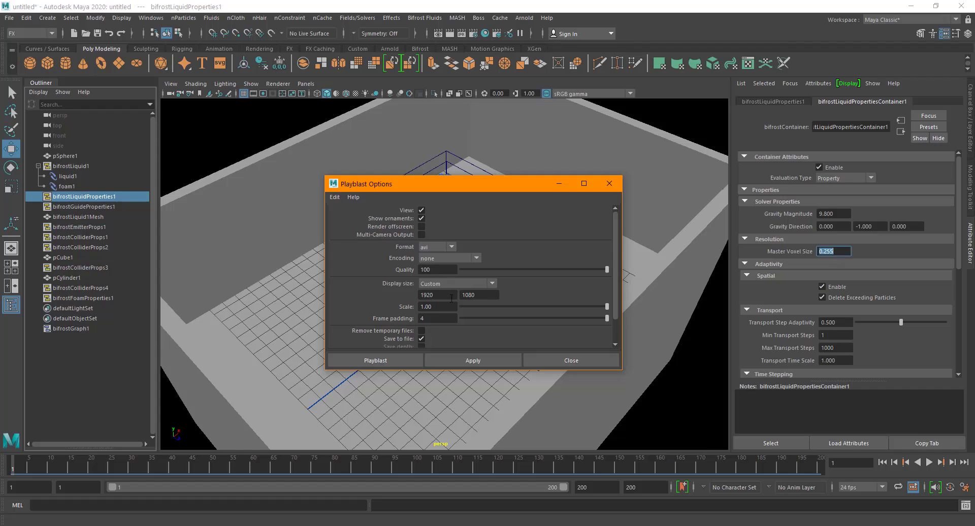
left_click(445, 297)
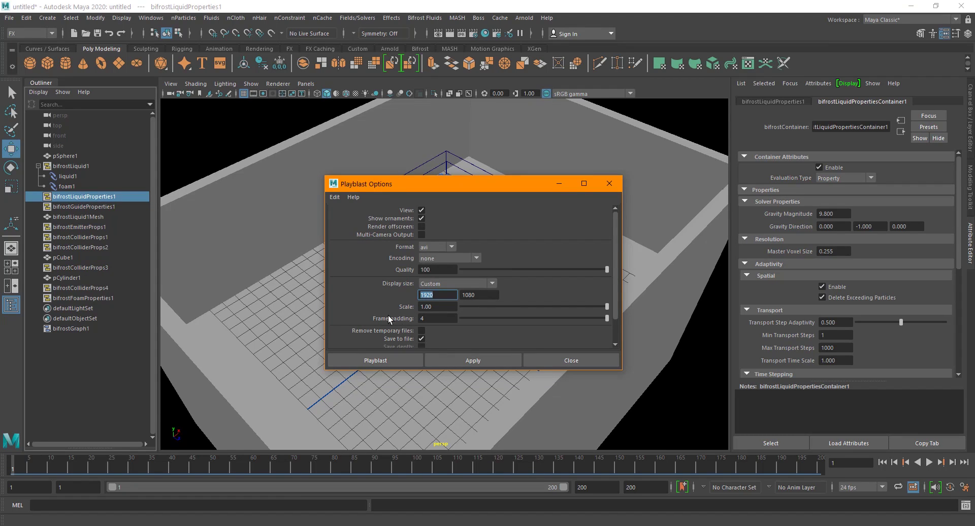
scroll(391, 313, "down", 2)
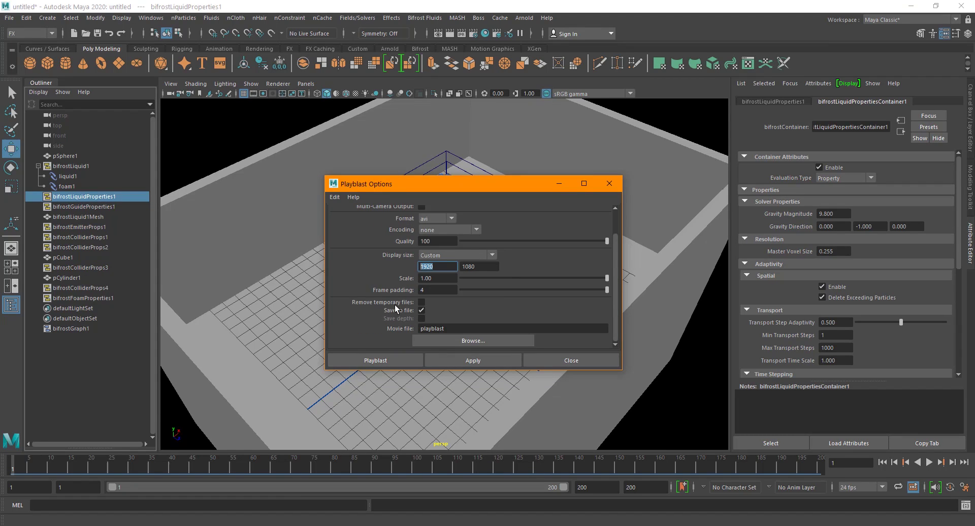
left_click(453, 328)
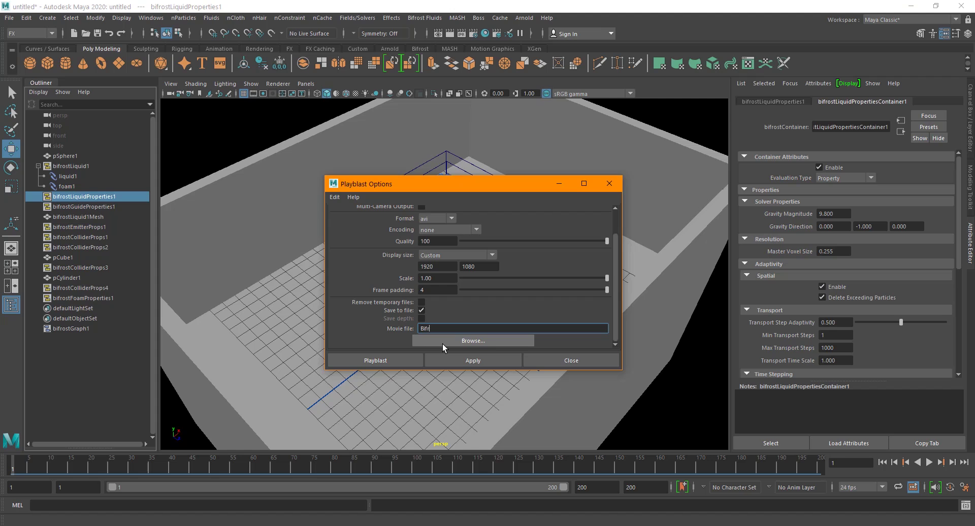
type("Bifrost")
key("Return")
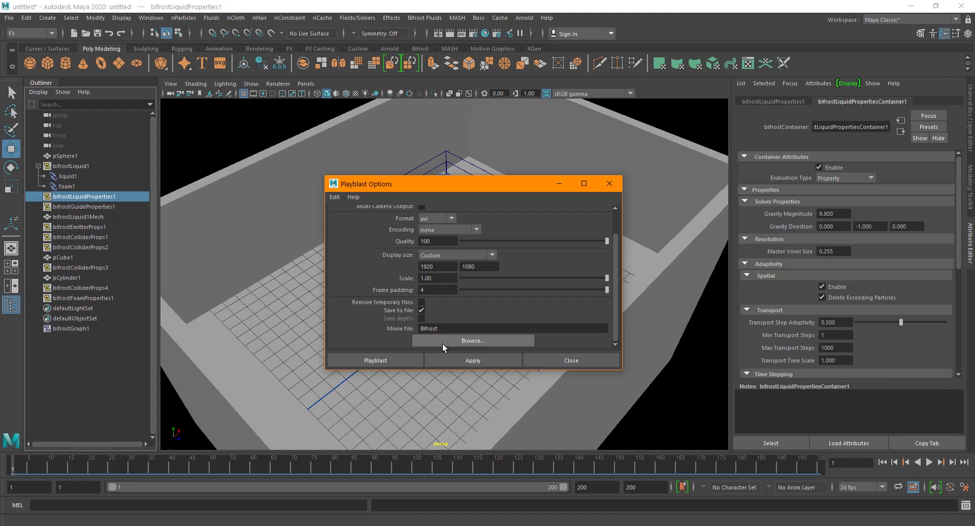
left_click(369, 361)
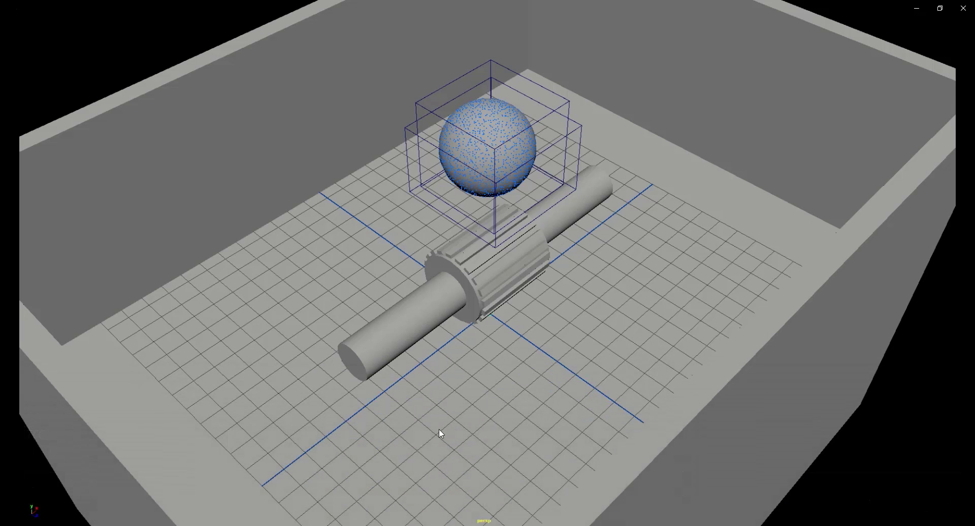
Step: Replay the Bifrost playblast in the video player to examine the liquid and foam, then close the player
left_click(487, 504)
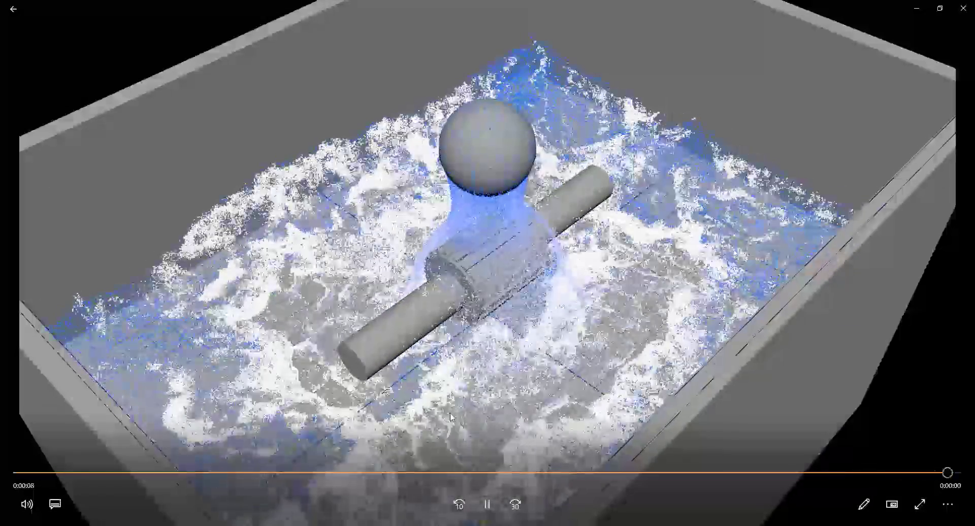
left_click(488, 504)
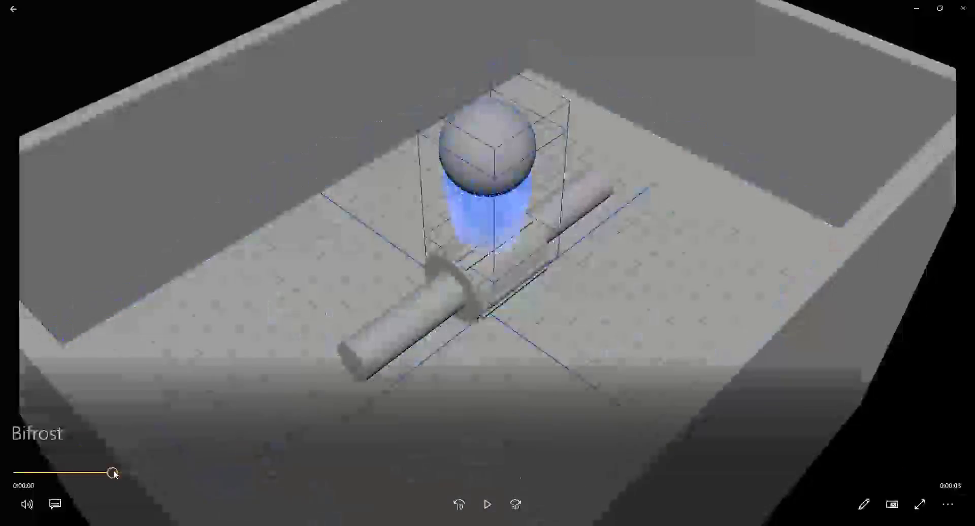
left_click(493, 503)
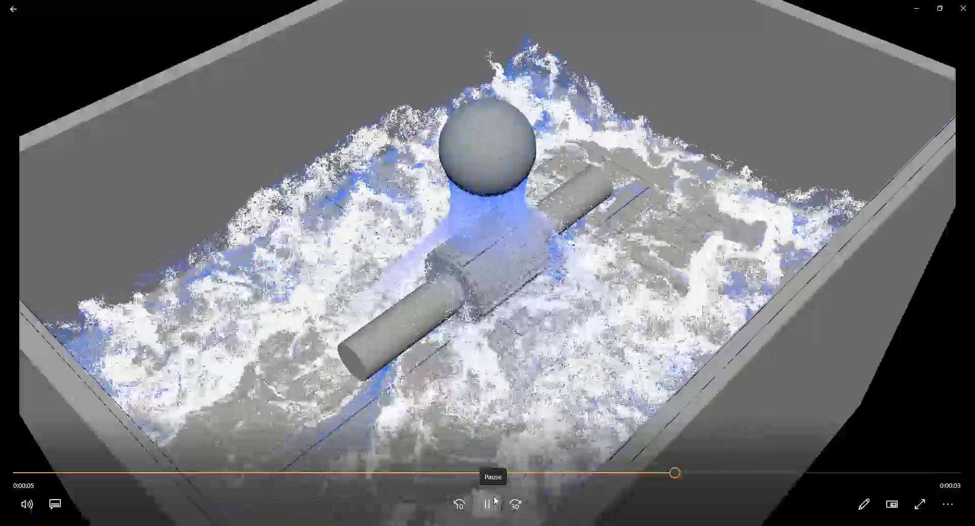
left_click(494, 503)
double_click(609, 303)
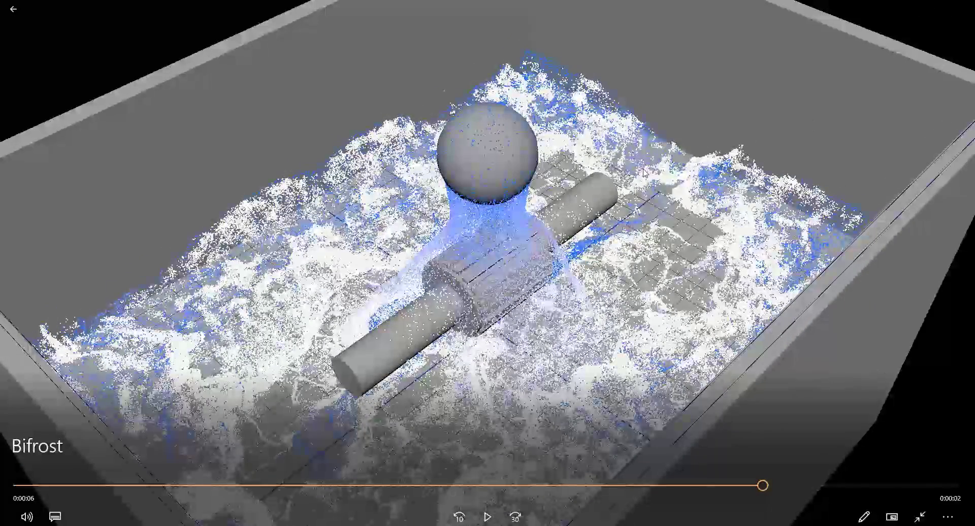
key("Escape")
left_click(964, 8)
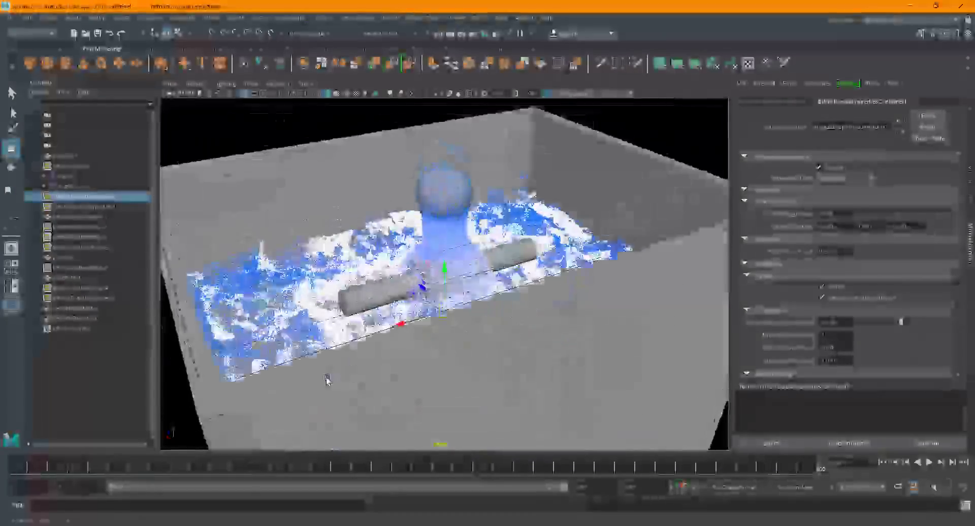
Step: Examine the liquid and foam around the cylinder at frame 200 from several angles, and look over the remaining liquid property sections
left_click_drag(327, 380, 452, 401, "alt")
scroll(385, 348, "up", 5)
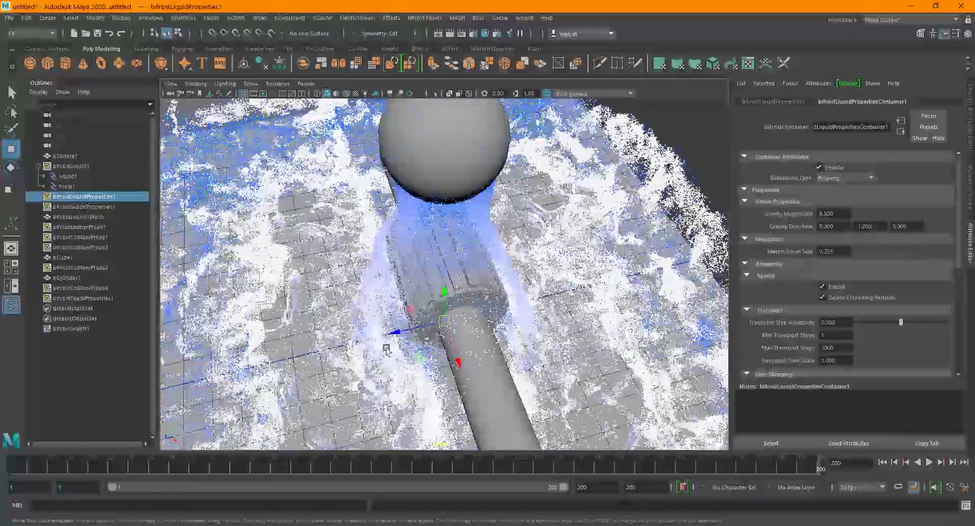
left_click_drag(385, 348, 601, 321, "alt")
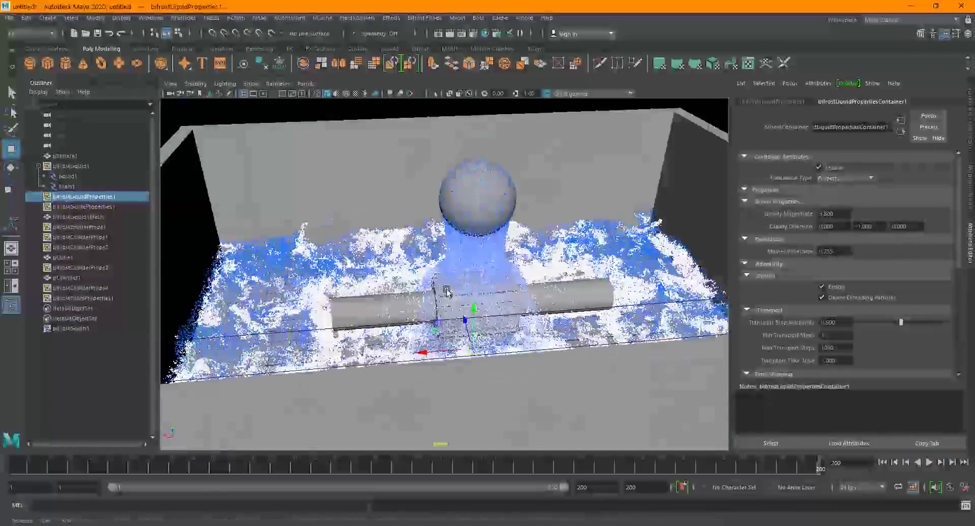
left_click_drag(447, 291, 481, 263, "alt")
scroll(466, 299, "up", 5)
scroll(482, 263, "down", 3)
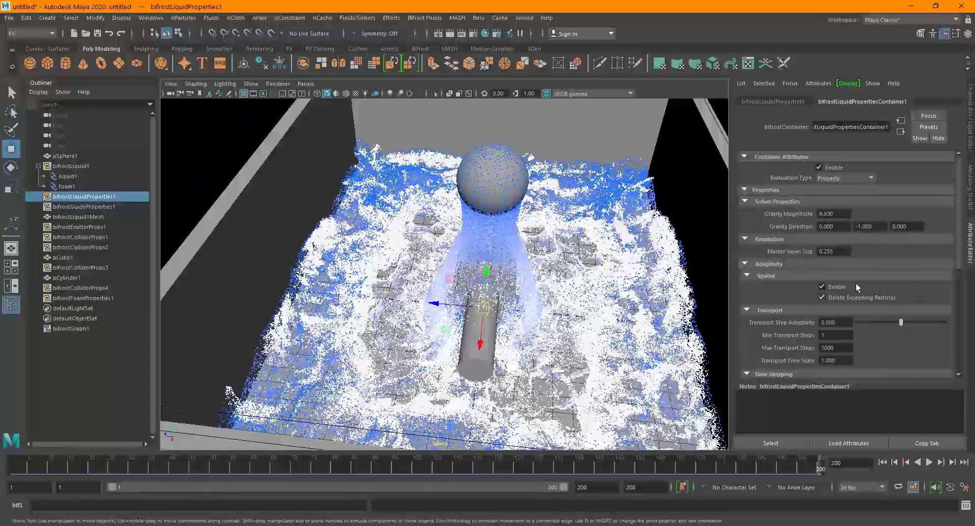
scroll(856, 284, "down", 5)
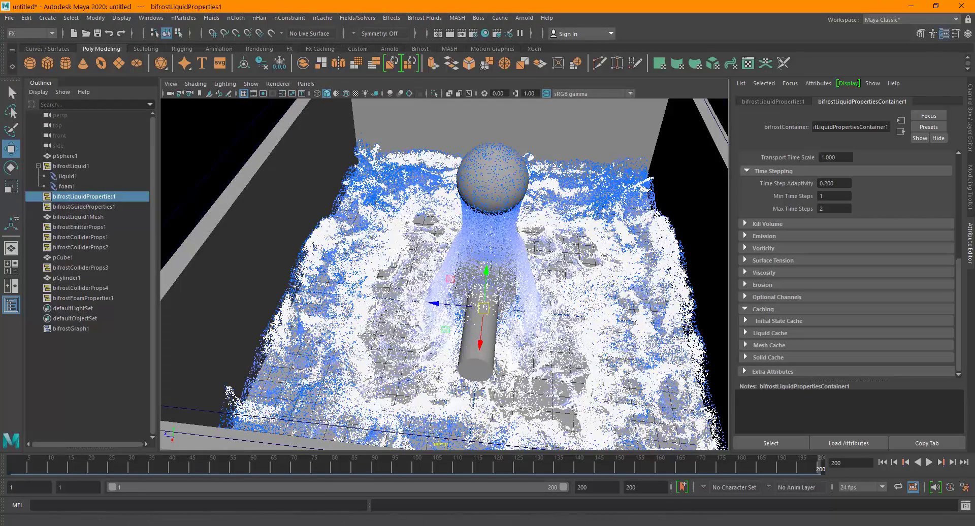
Step: Switch to File Explorer, watch the example video Dancing_Maya_Bifrost_1080P from the Dancing MAn folder, and return to Maya
key("alt+Tab")
left_click(137, 122)
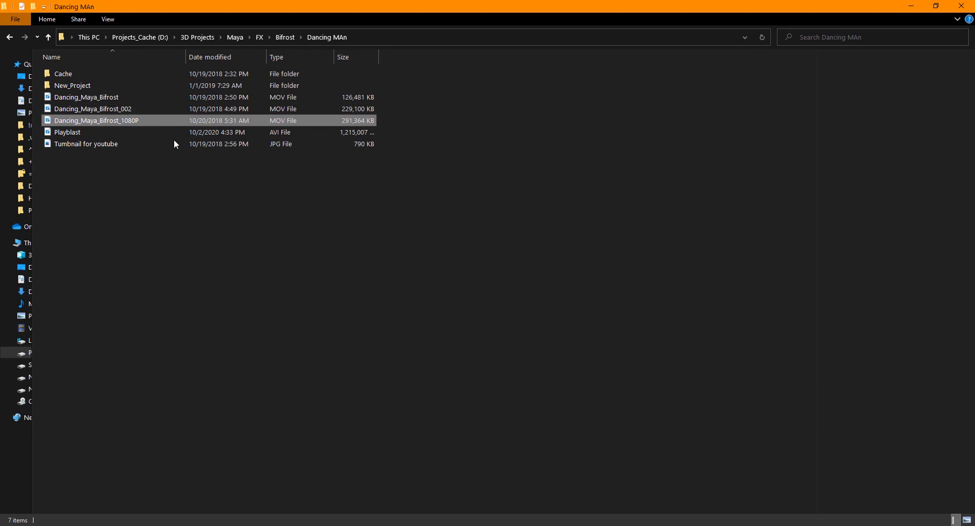
double_click(137, 117)
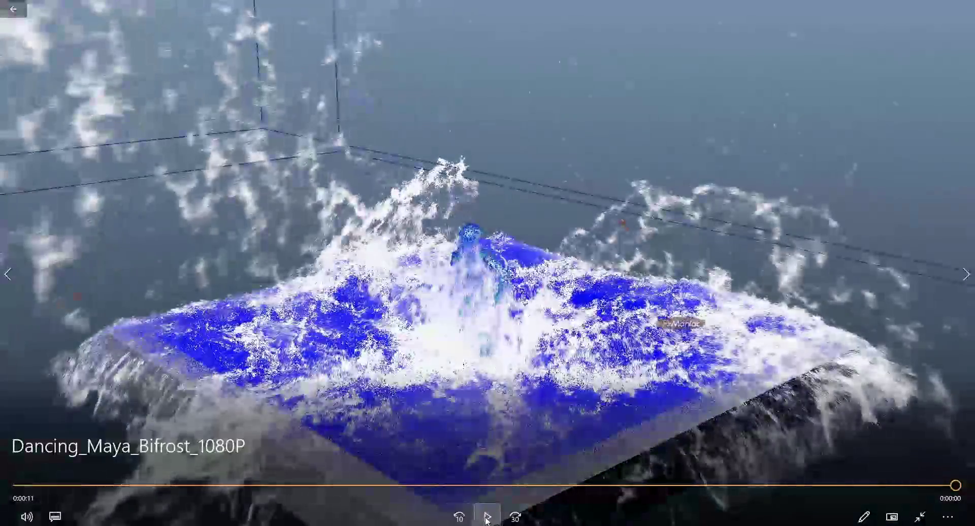
left_click(487, 517)
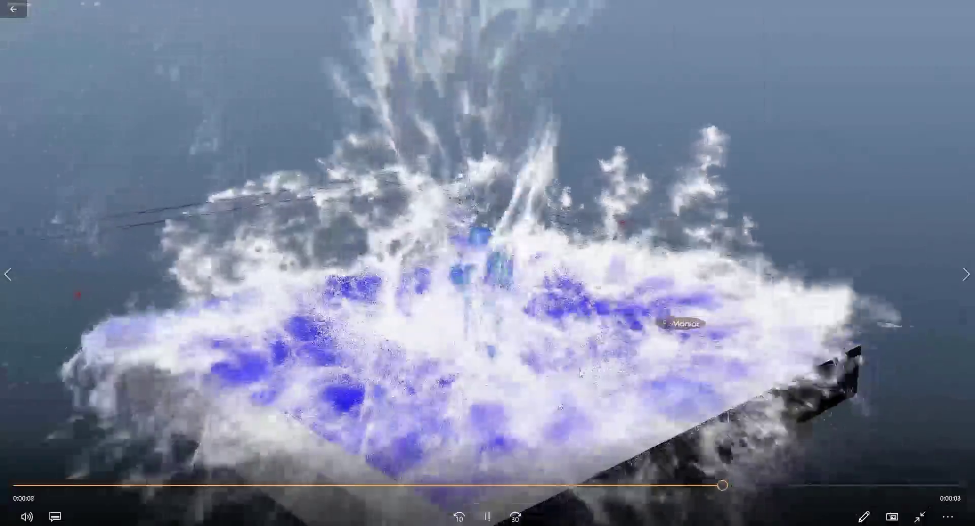
double_click(619, 256)
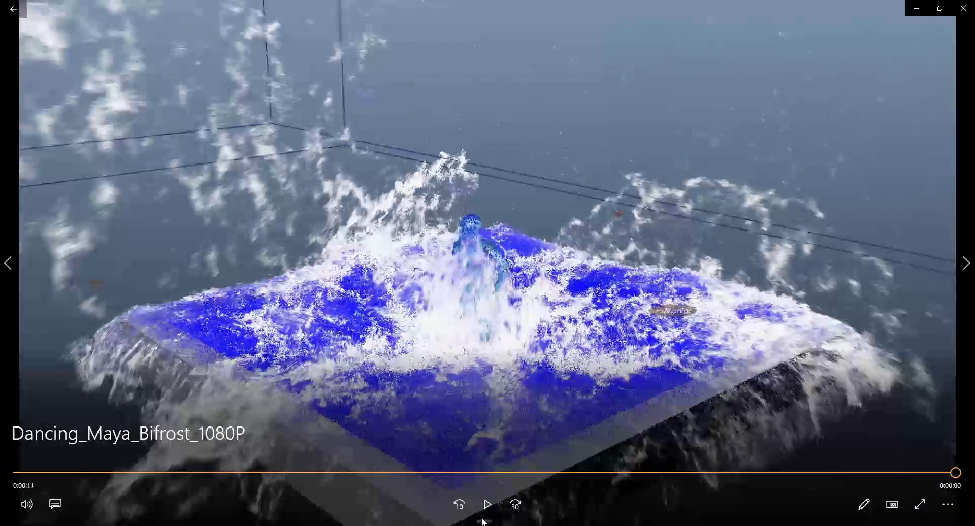
left_click(491, 505)
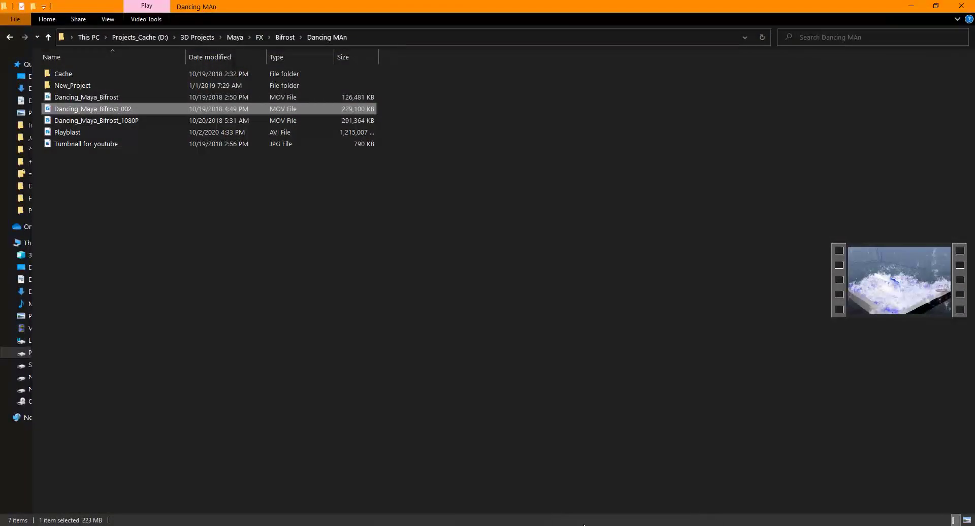
left_click(514, 486)
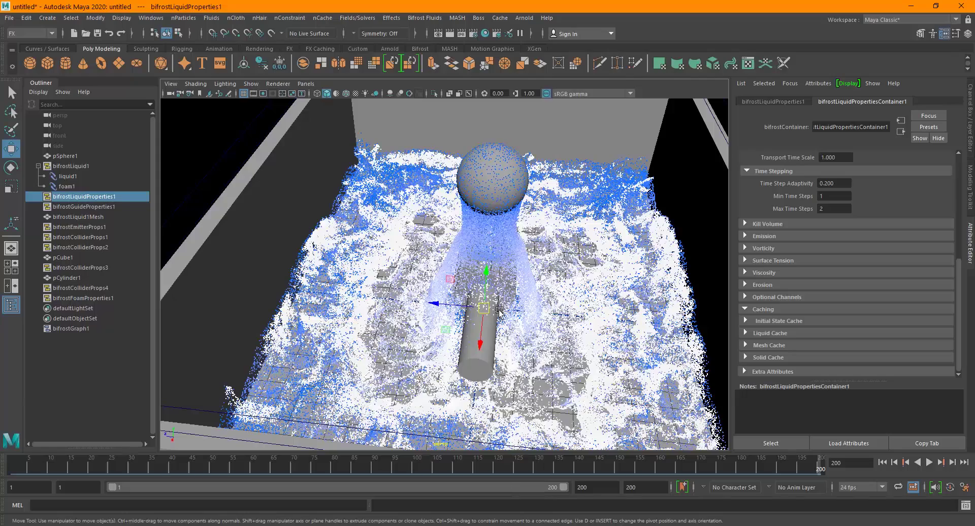
Step: Examine the foaming liquid around the sphere and cylinder from several angles, and look over the available Bifrost Fluids commands
left_click_drag(527, 383, 508, 386, "alt")
scroll(457, 326, "up", 5)
scroll(398, 353, "down", 5)
left_click(424, 18)
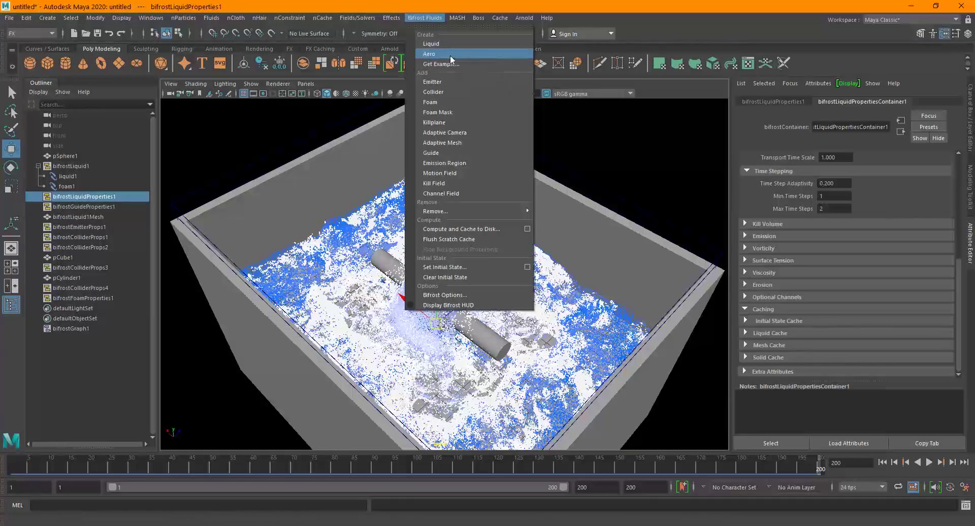
left_click(647, 4)
left_click_drag(407, 376, 328, 341, "alt")
middle_click_drag(328, 340, 331, 349, "alt")
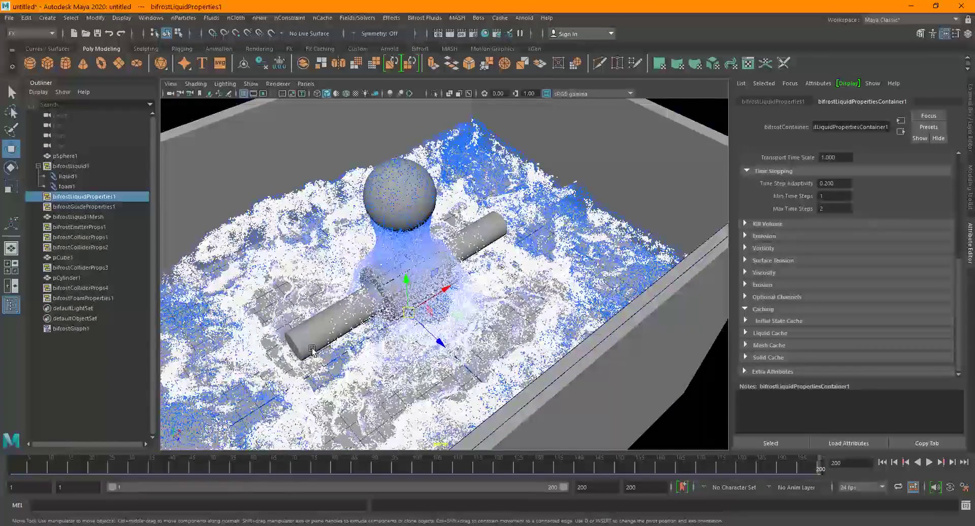
left_click_drag(311, 346, 300, 310, "alt")
middle_click_drag(258, 280, 291, 342, "alt")
left_click_drag(291, 342, 348, 347, "alt")
Step: Hide the Outliner to enlarge the viewport, and inspect the simulation in the box from wider and closer views
left_click(11, 304)
scroll(380, 333, "down", 3)
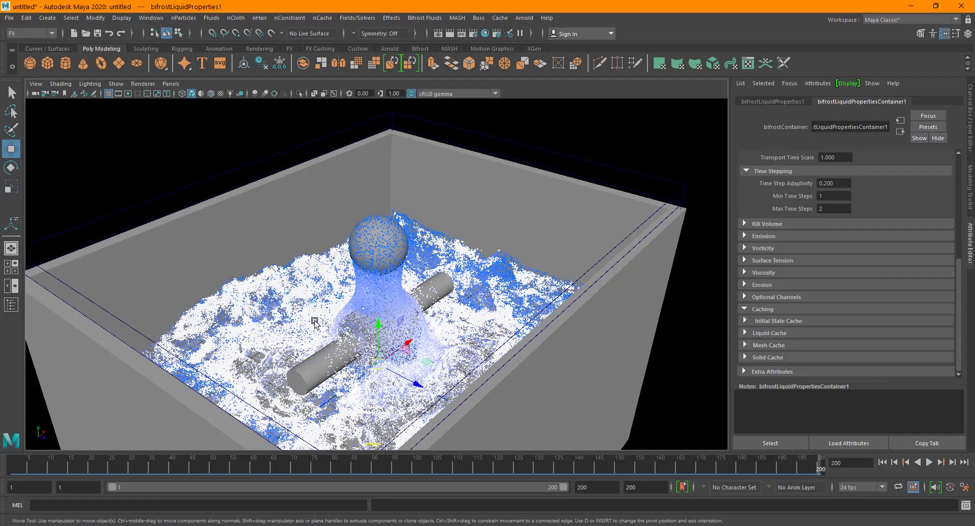
scroll(315, 321, "down", 3)
left_click_drag(315, 321, 350, 313, "alt")
scroll(331, 350, "up", 3)
scroll(364, 315, "up", 4)
left_click_drag(328, 353, 304, 358, "alt")
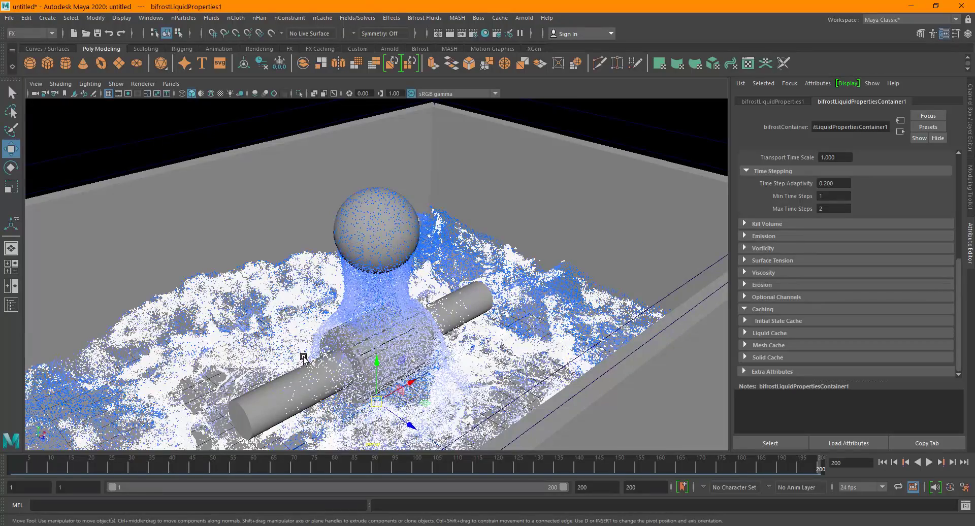
left_click_drag(332, 286, 331, 236, "alt")
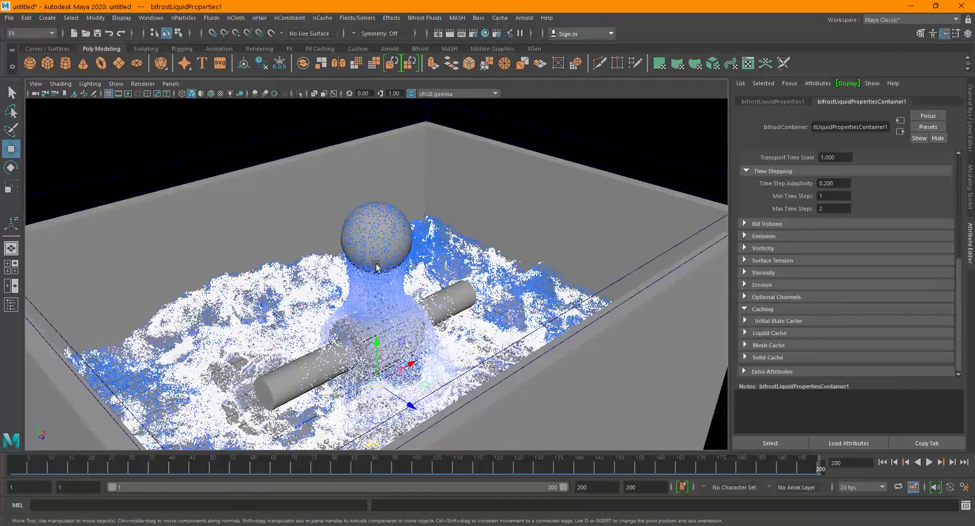
left_click_drag(376, 266, 389, 365, "alt")
scroll(389, 351, "up", 3)
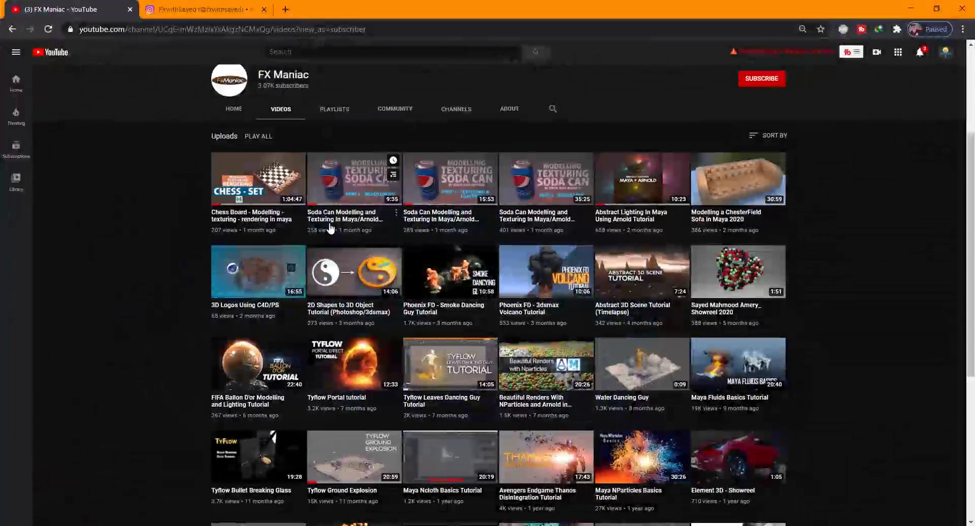
Step: Switch to the web browser, browse the FX Maniac YouTube channel's uploads, and subscribe to the channel with a notification option
scroll(450, 271, "down", 2)
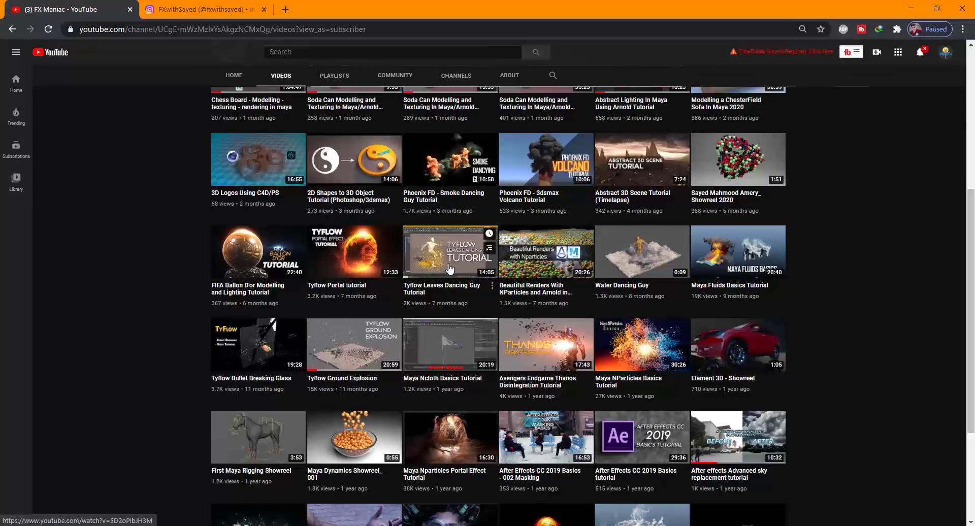
scroll(447, 274, "up", 2)
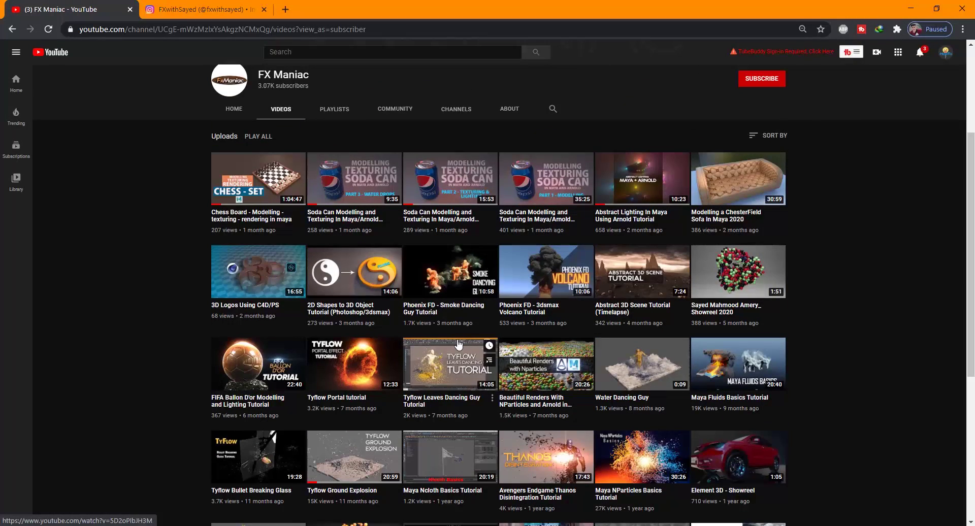
scroll(490, 343, "up", 3)
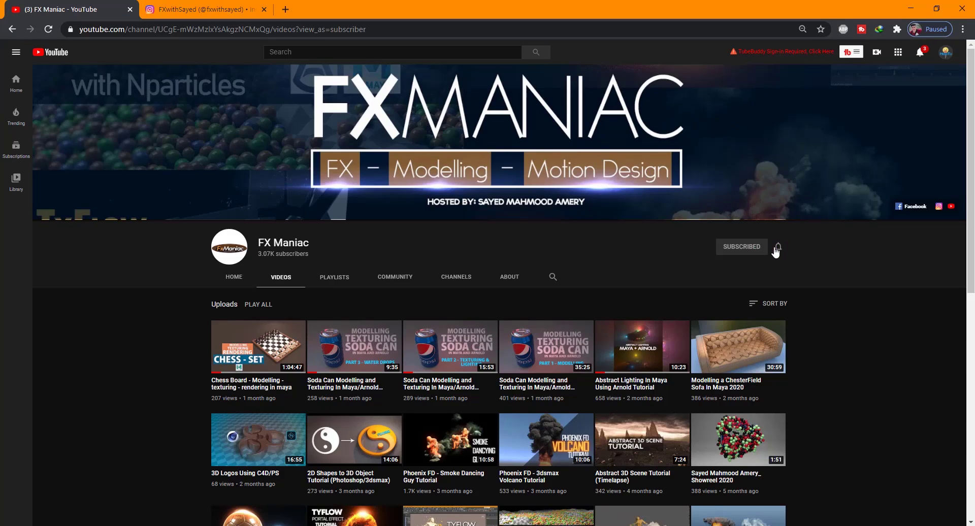
left_click(779, 249)
left_click(807, 270)
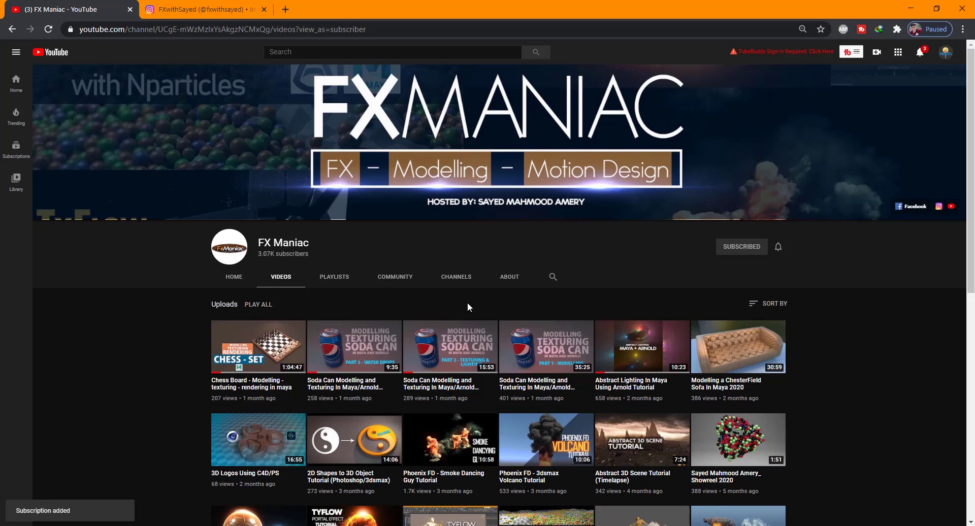
Step: Look over the channel's Instagram profile and its posts, and return to the FX Maniac YouTube page
left_click(206, 6)
scroll(490, 304, "down", 4)
scroll(409, 349, "up", 4)
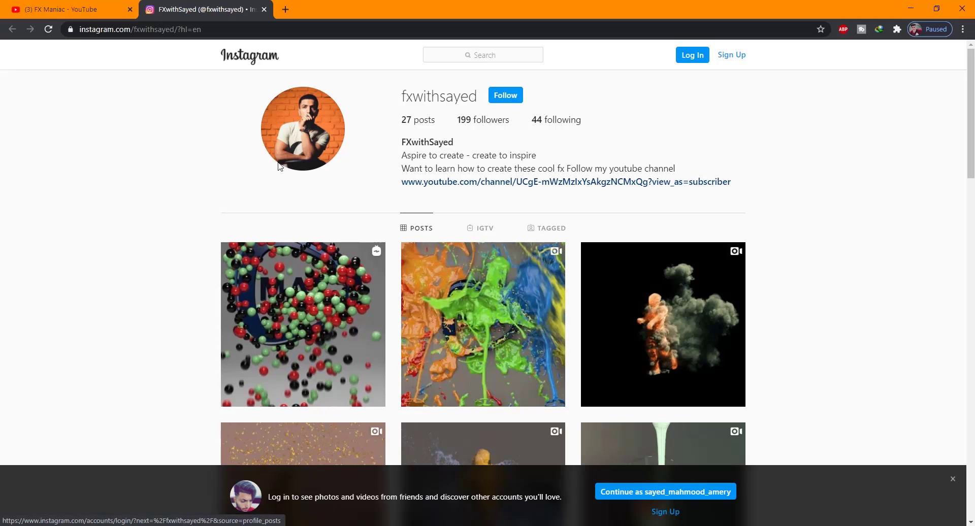
left_click(58, 5)
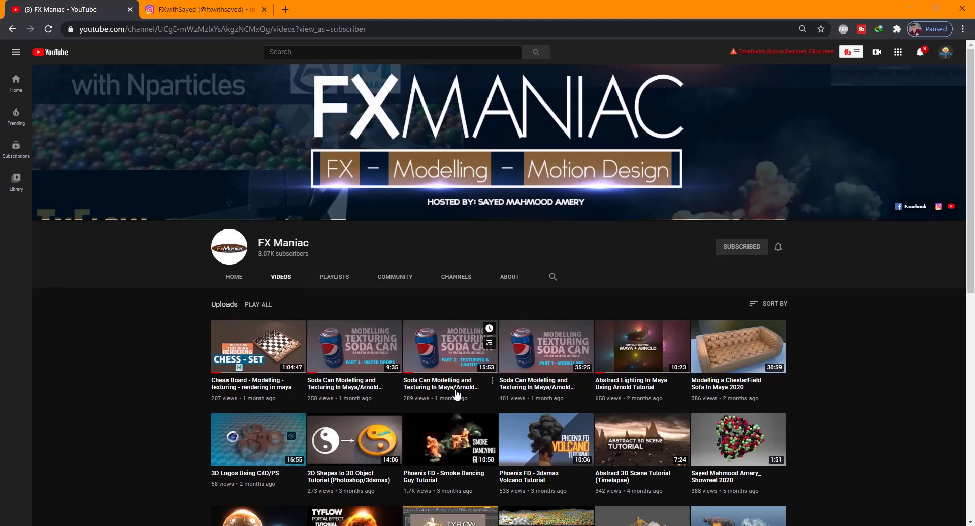